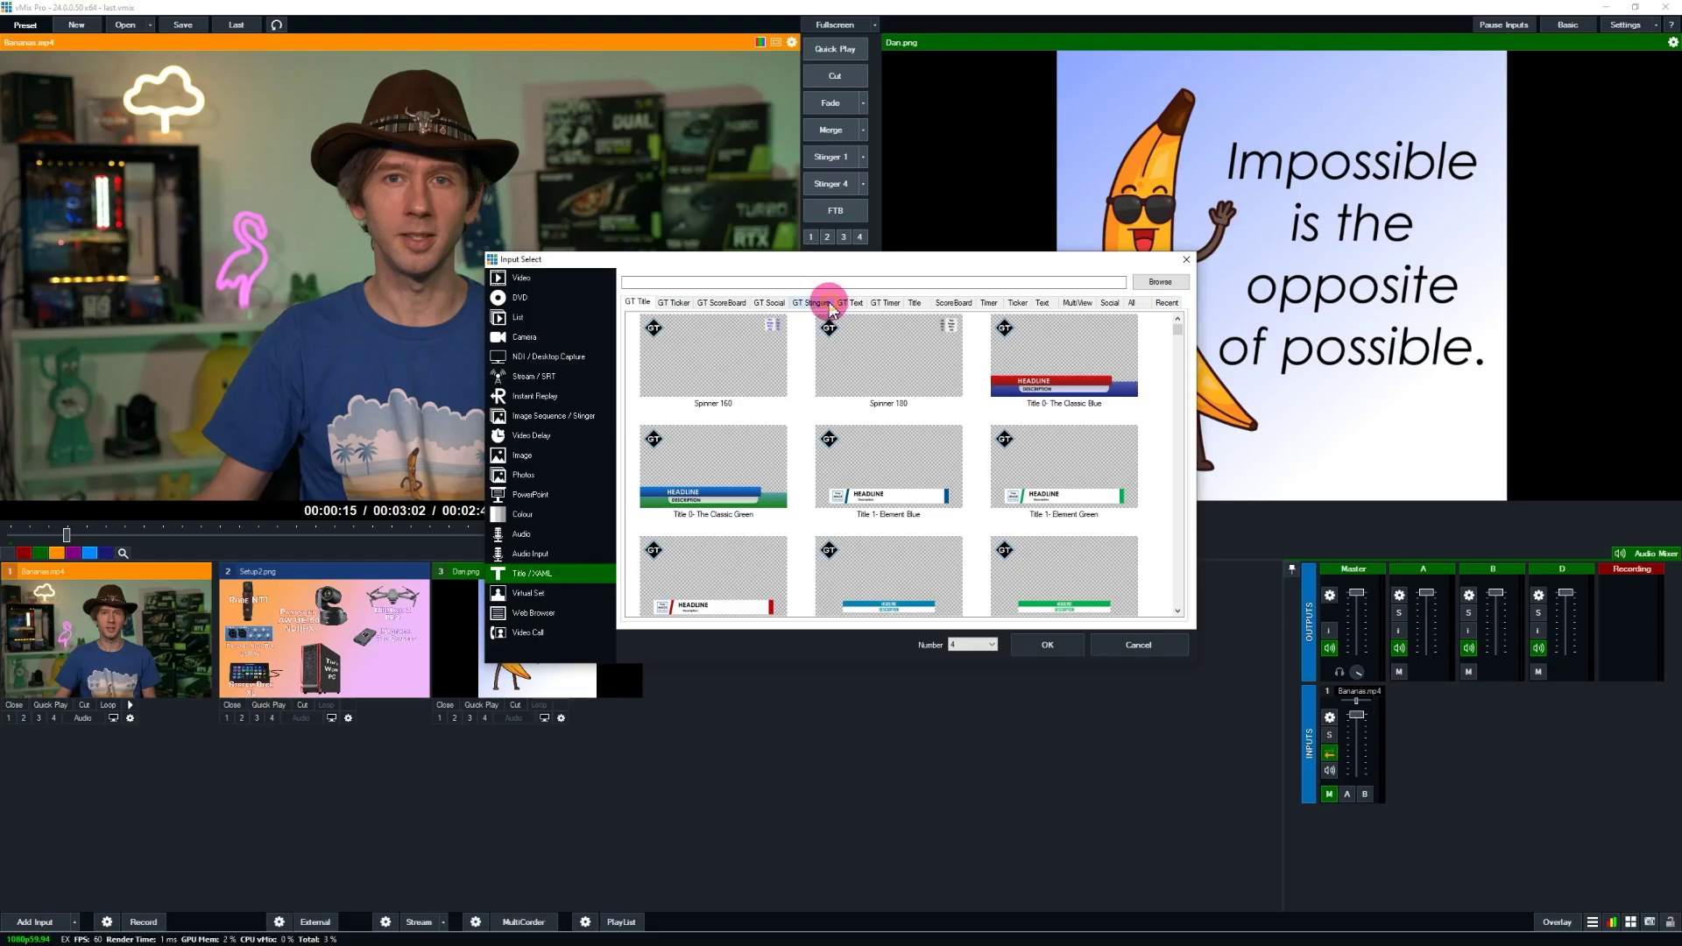
Step: Browse the GT Stingers title templates and confirm the input selection
click(822, 300)
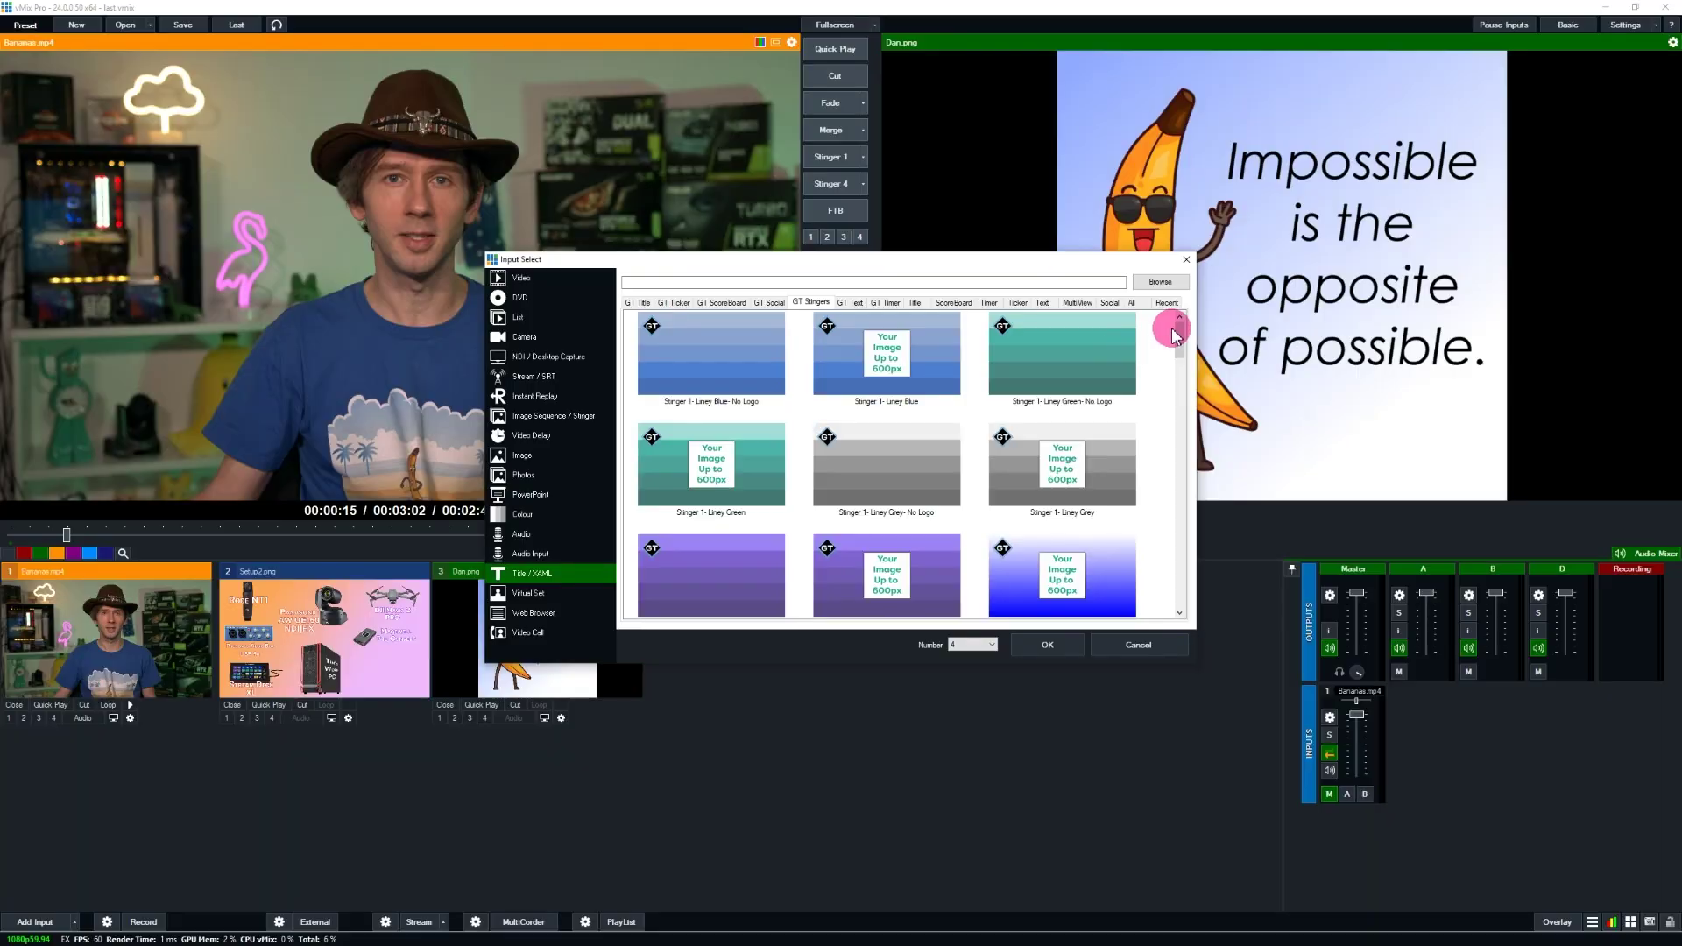
drag(1178, 337, 1202, 536)
click(1057, 648)
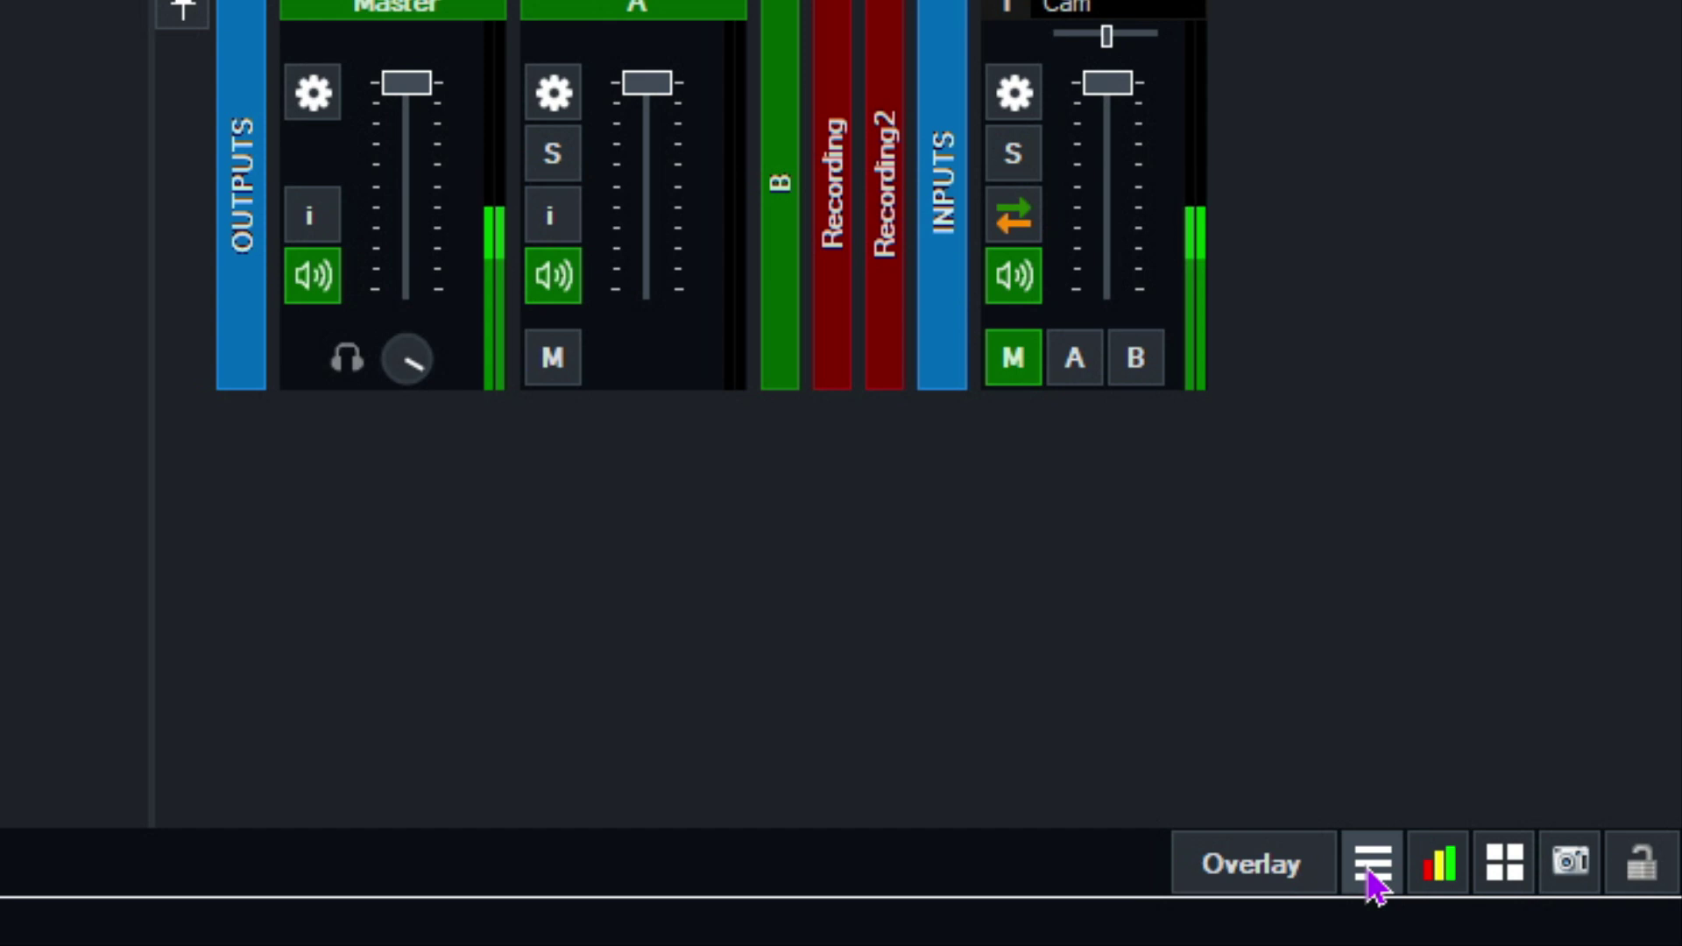
Step: Launch vMix Video Tools and set its task to Create Image Sequence
click(1374, 873)
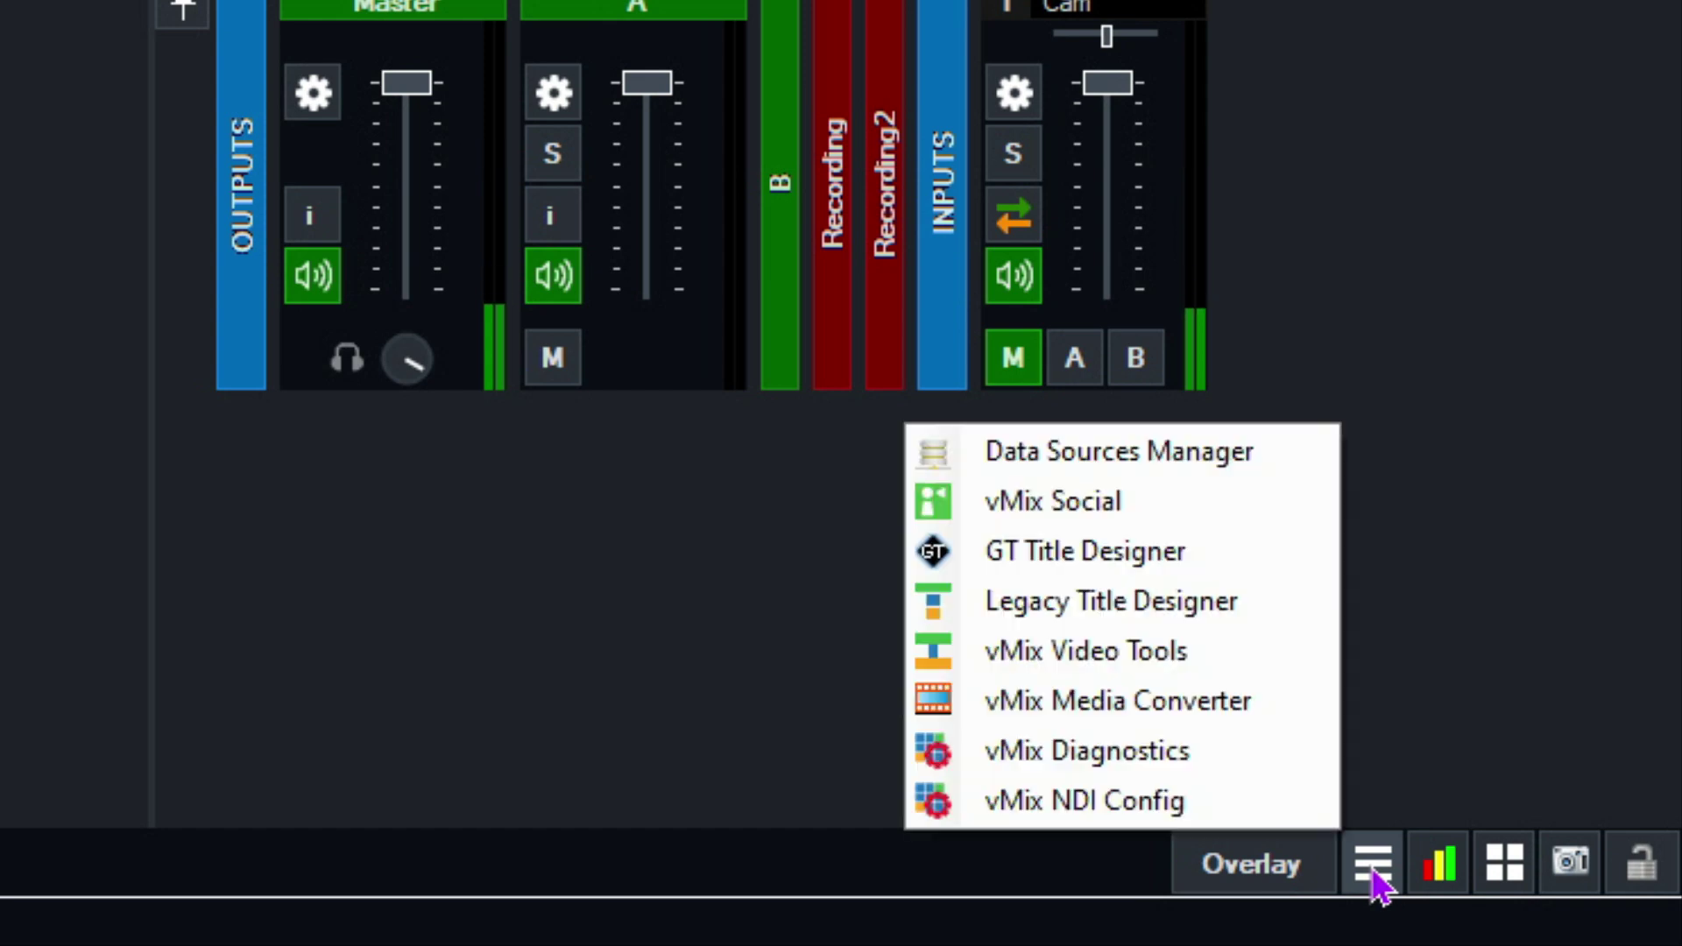
click(1207, 649)
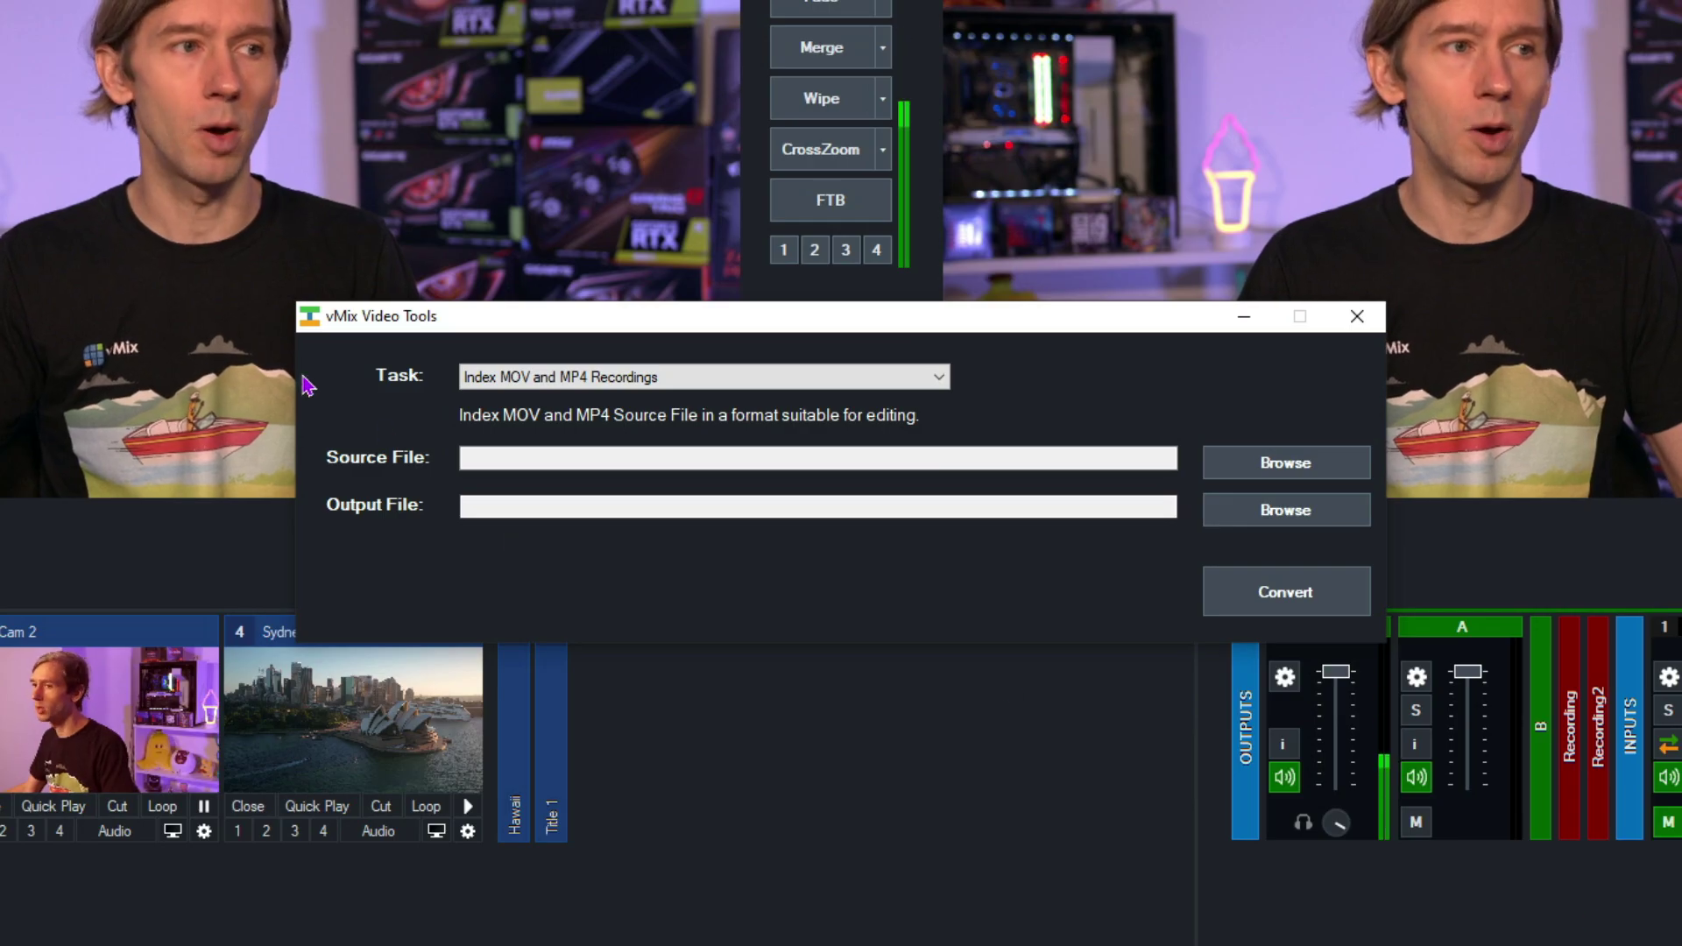
click(520, 383)
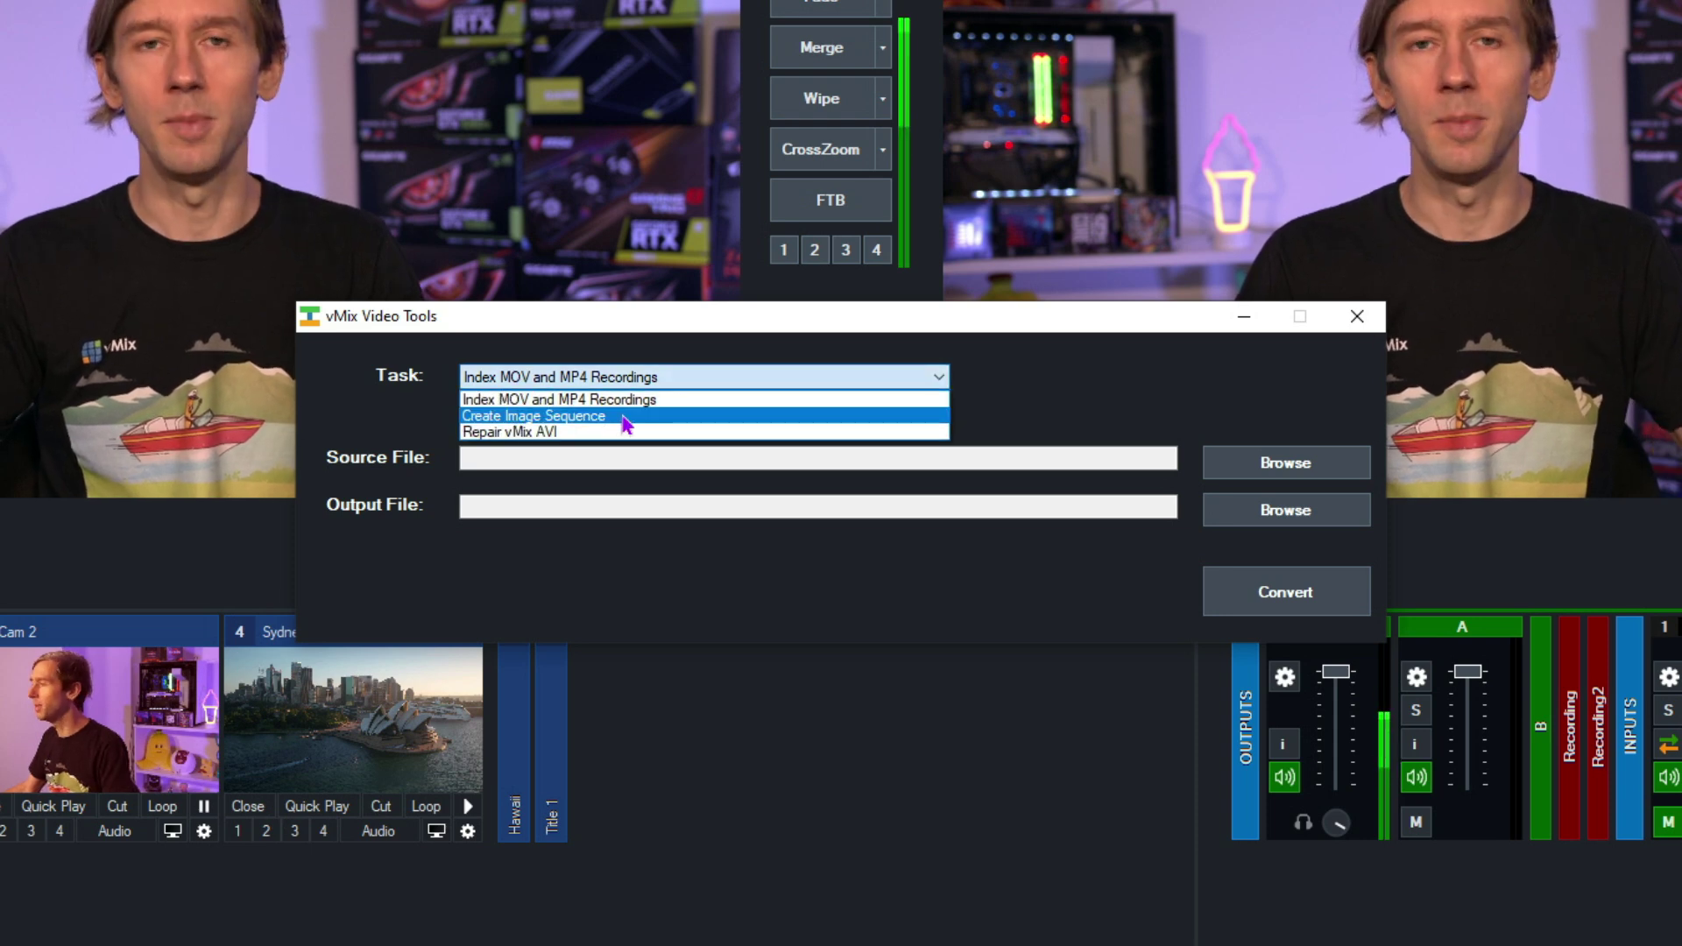
click(626, 419)
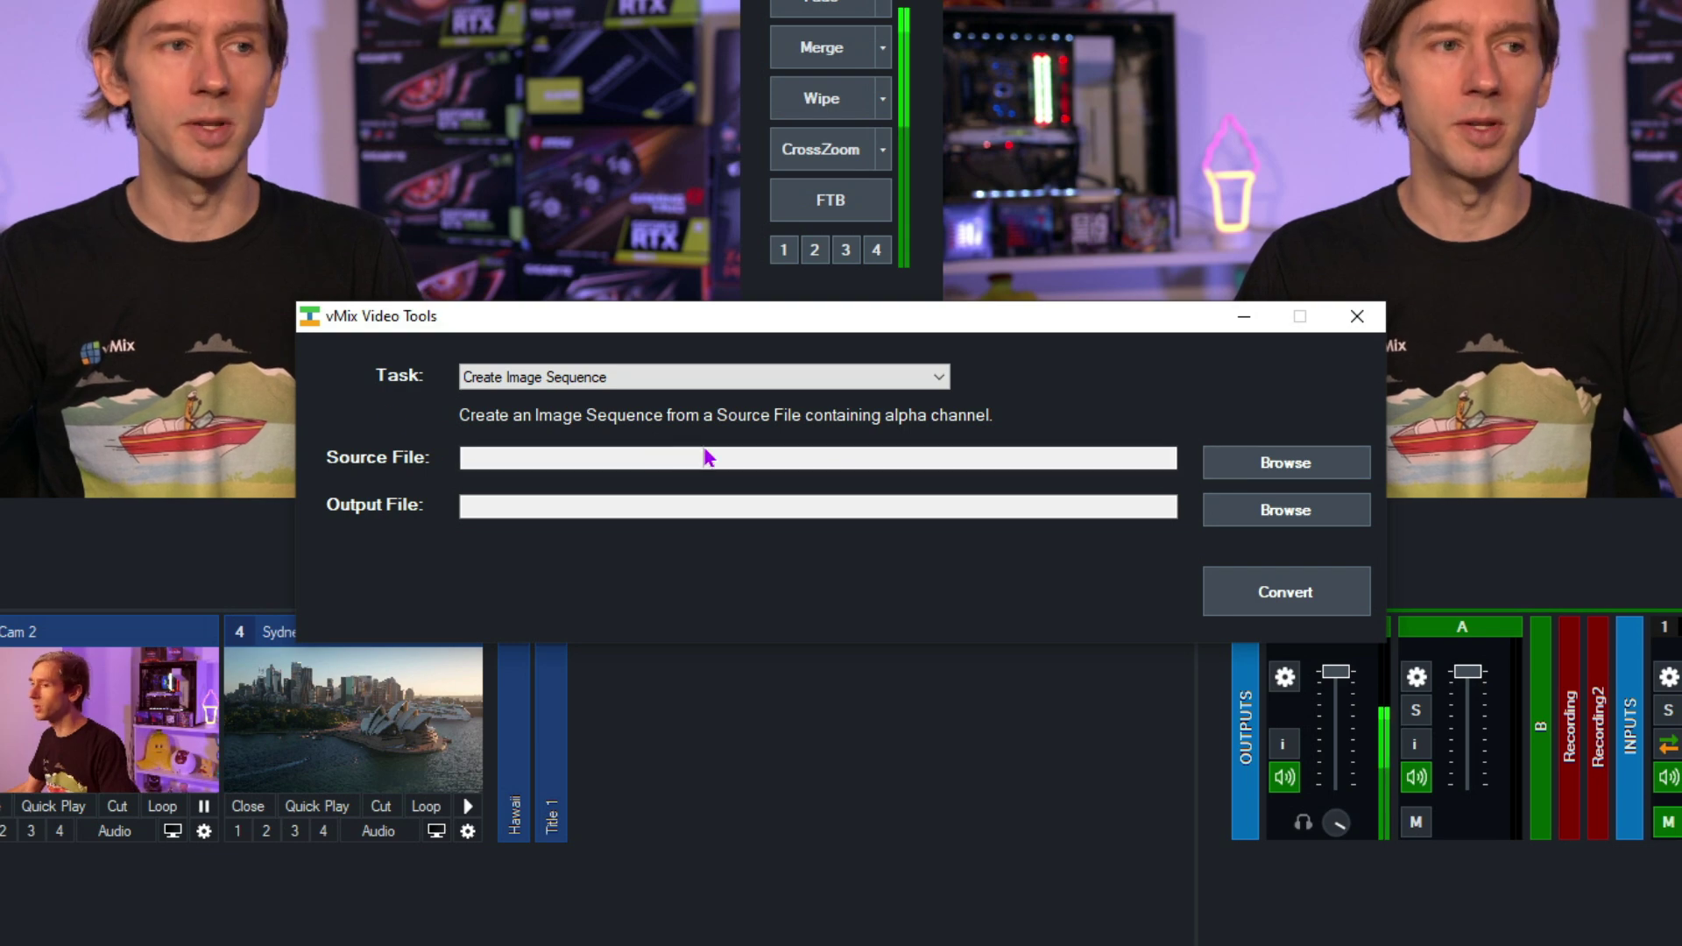
Step: Load the Star video from the Stinger folder as the source file of the conversion
click(1325, 471)
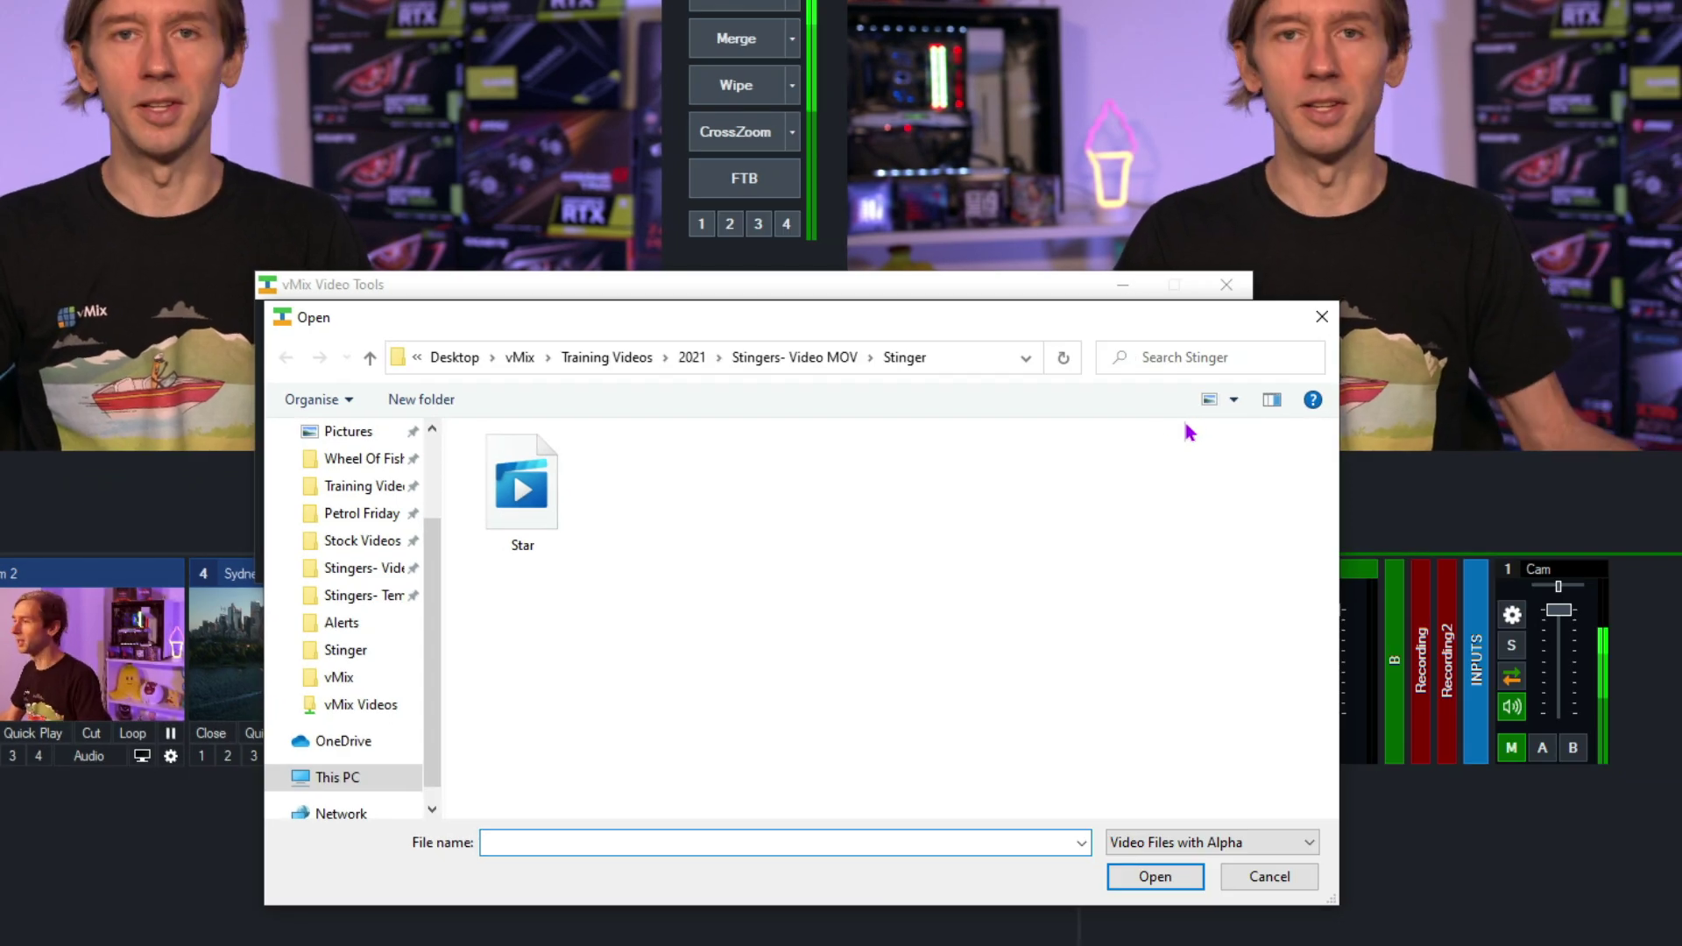
click(834, 357)
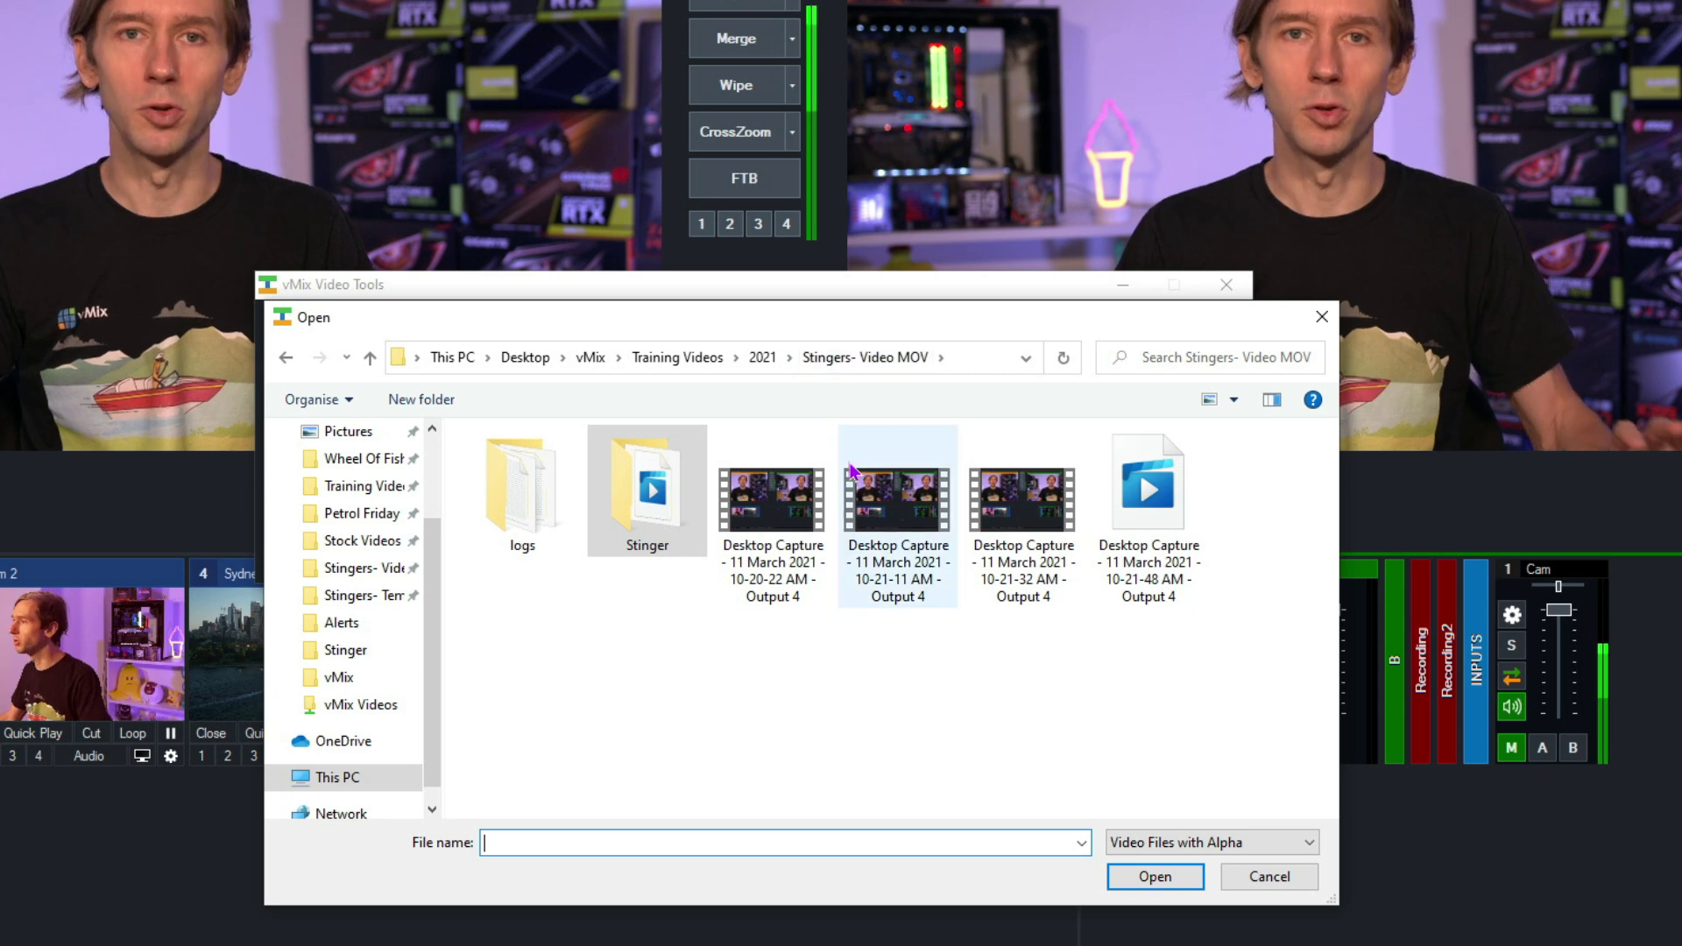
double_click(654, 504)
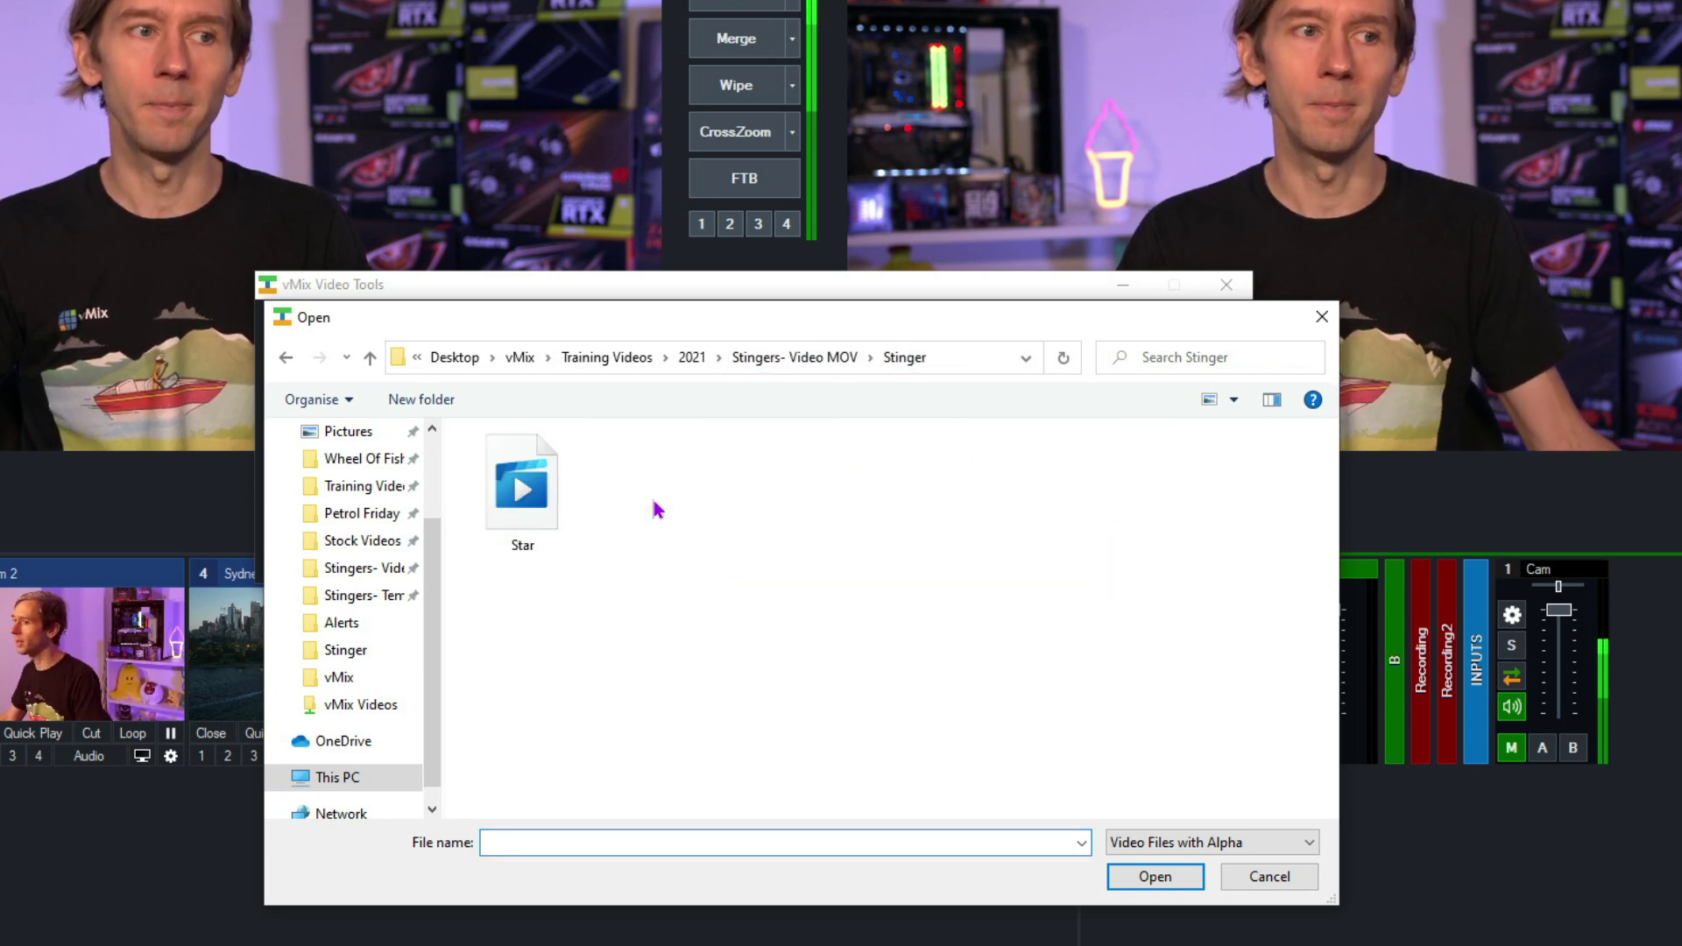
click(552, 502)
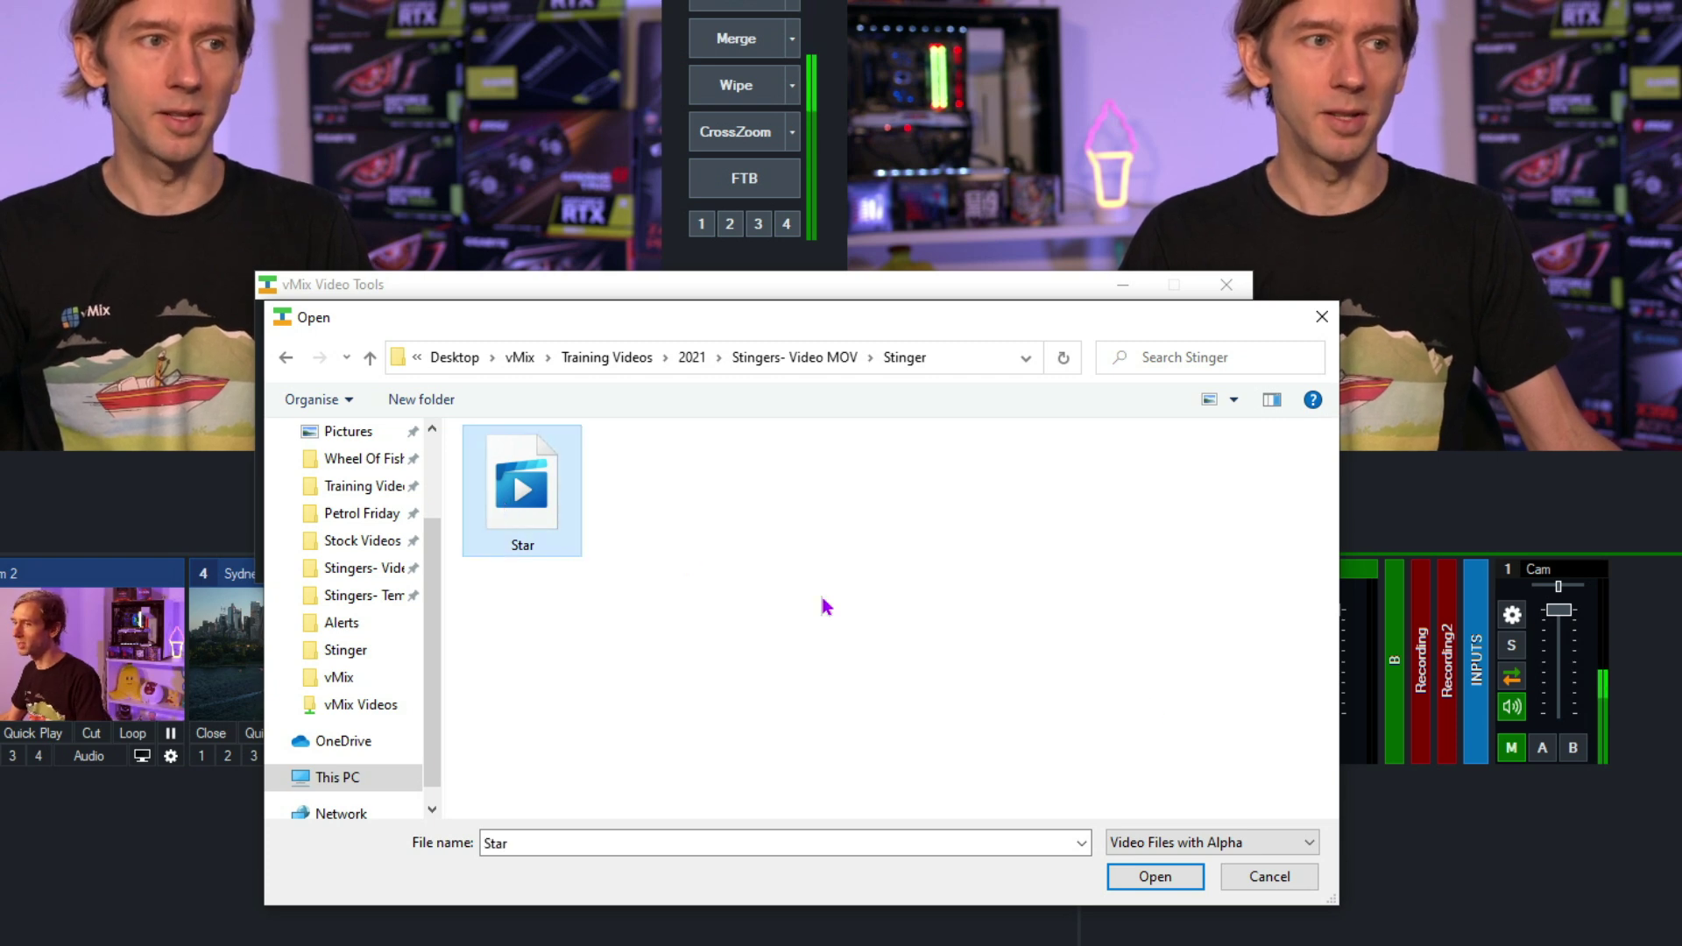
click(1155, 876)
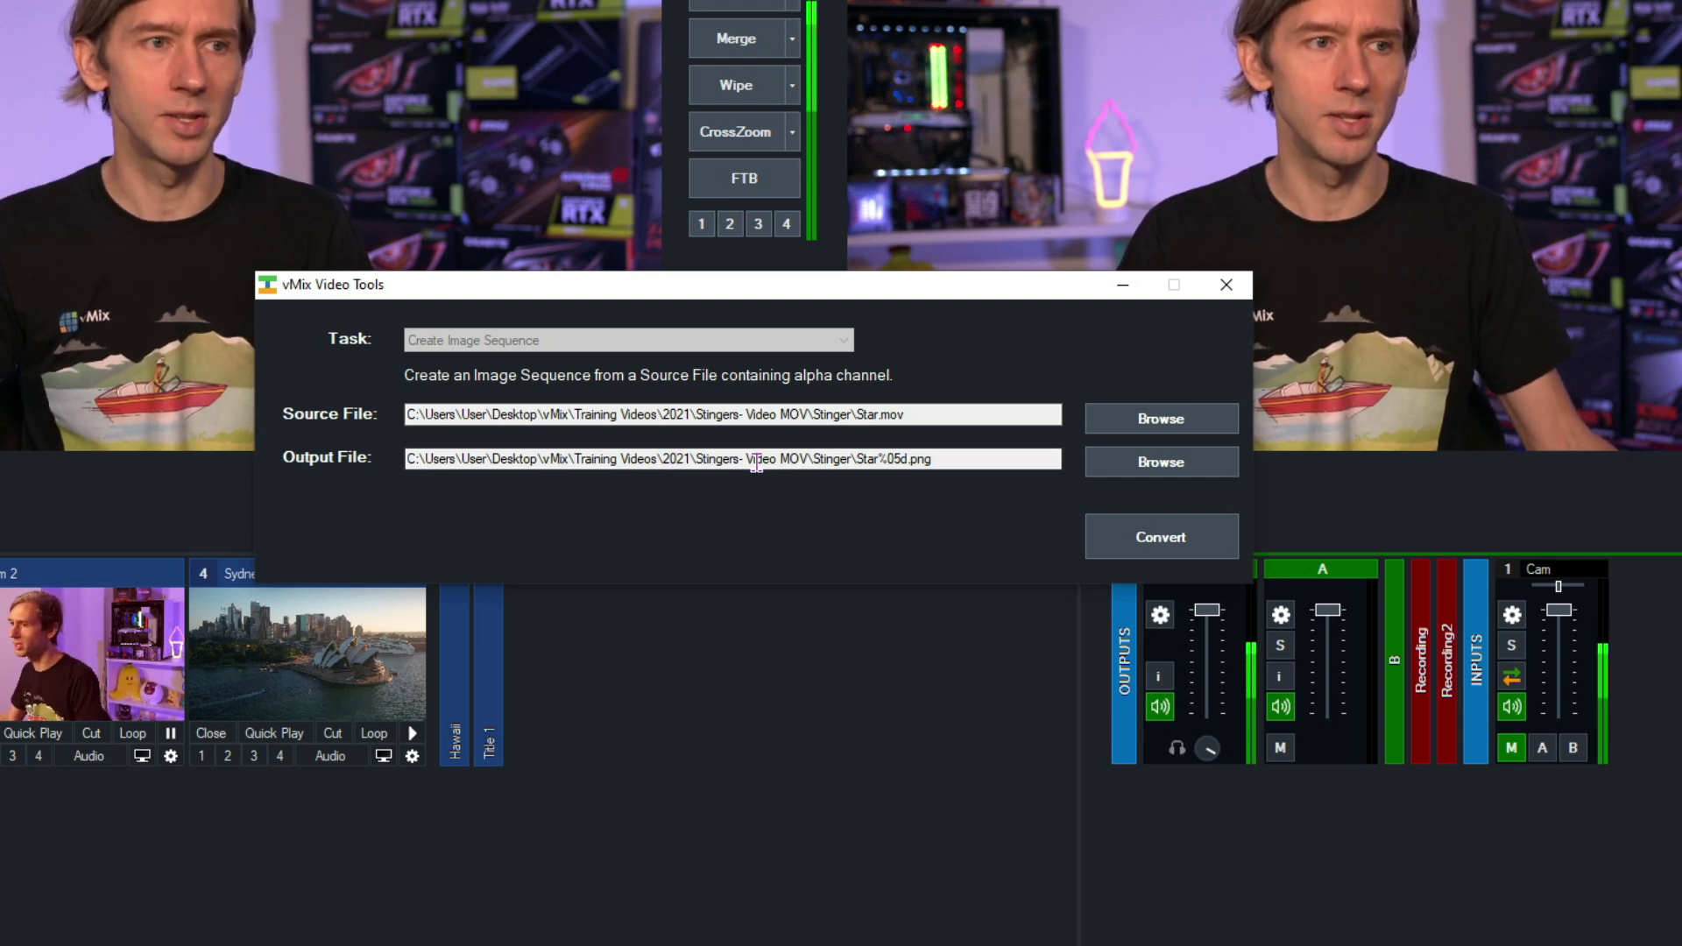
Step: Check the destination folder of the image sequence's output file
drag(815, 465, 864, 470)
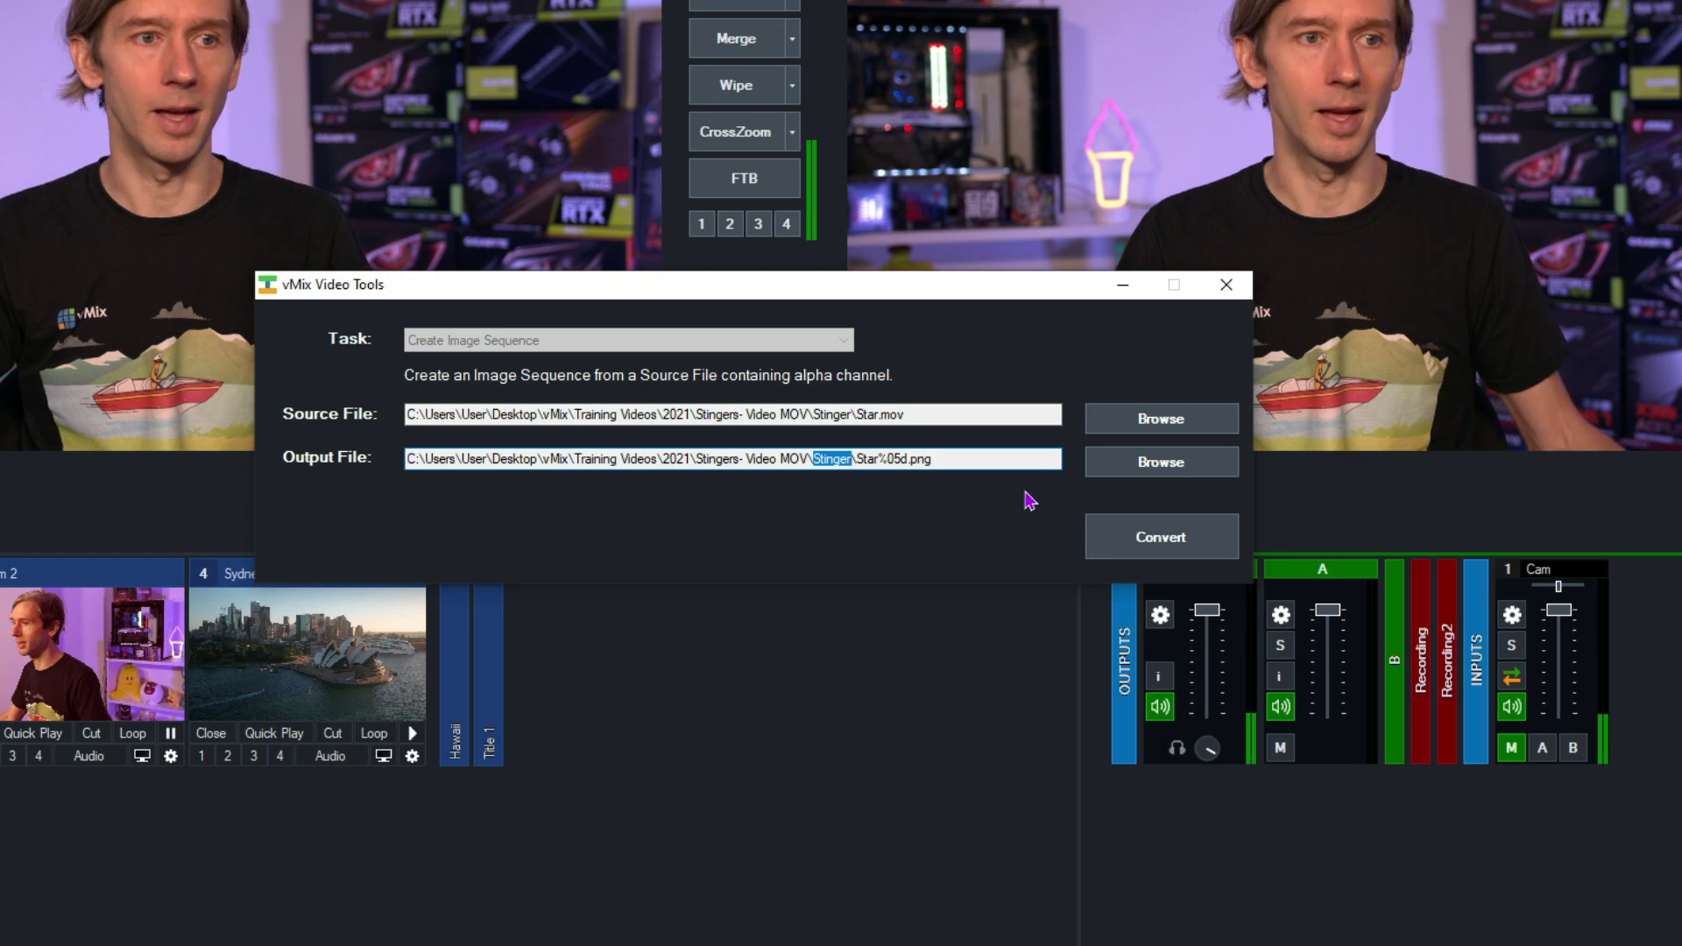
click(1146, 472)
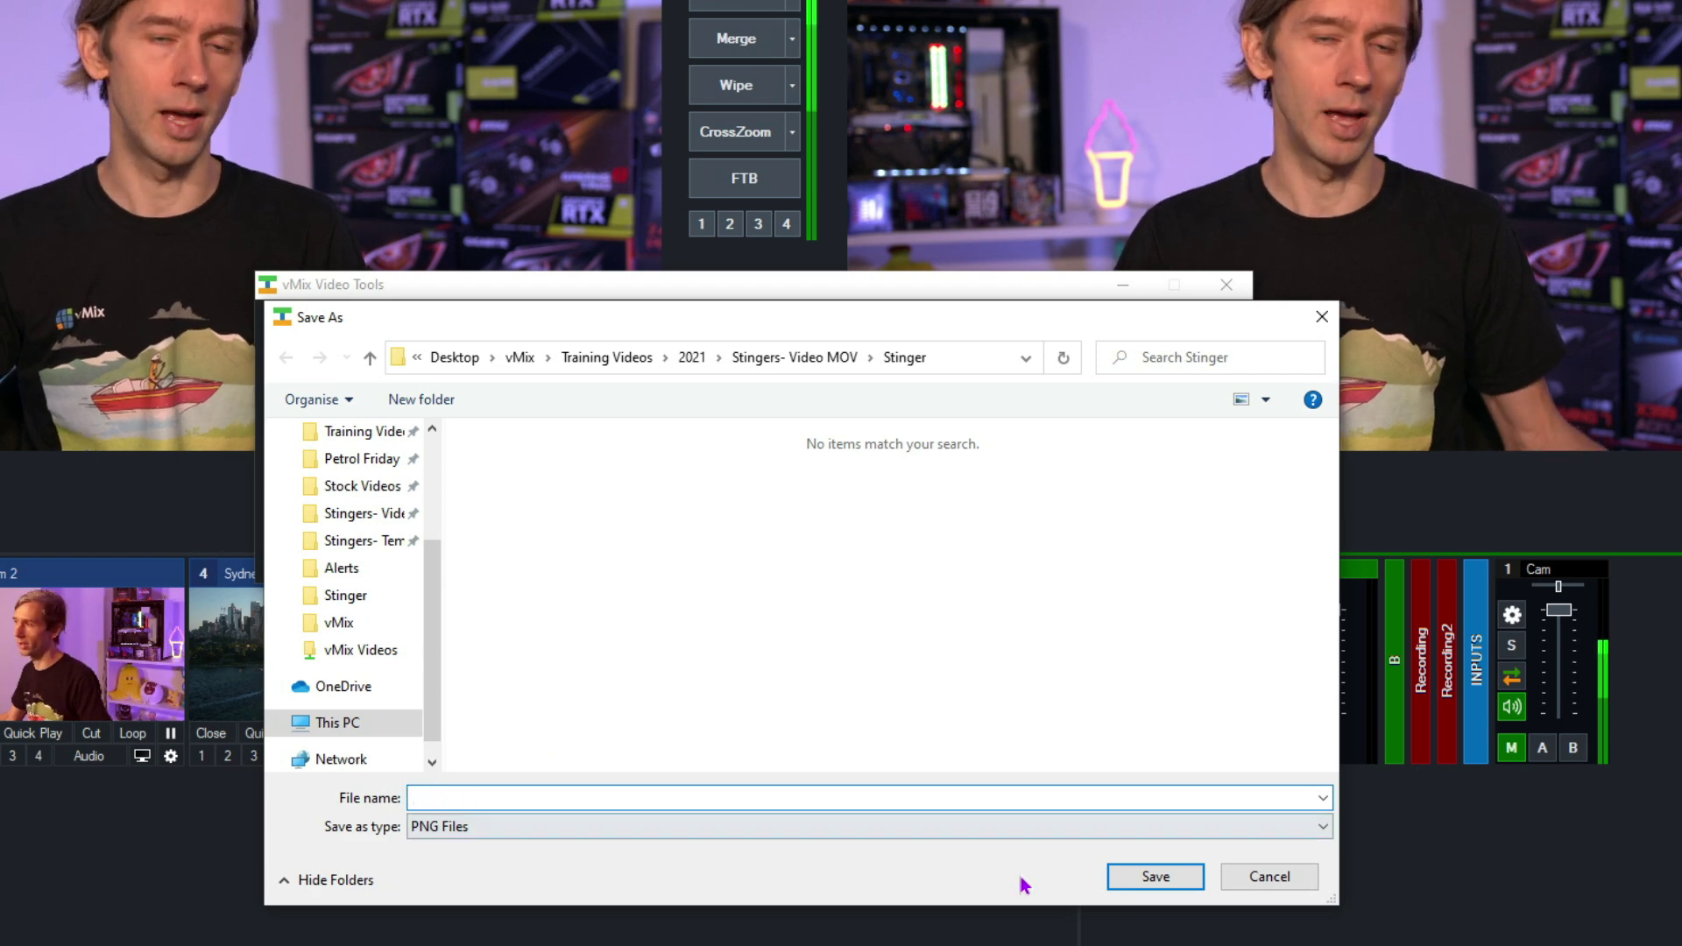
click(1271, 877)
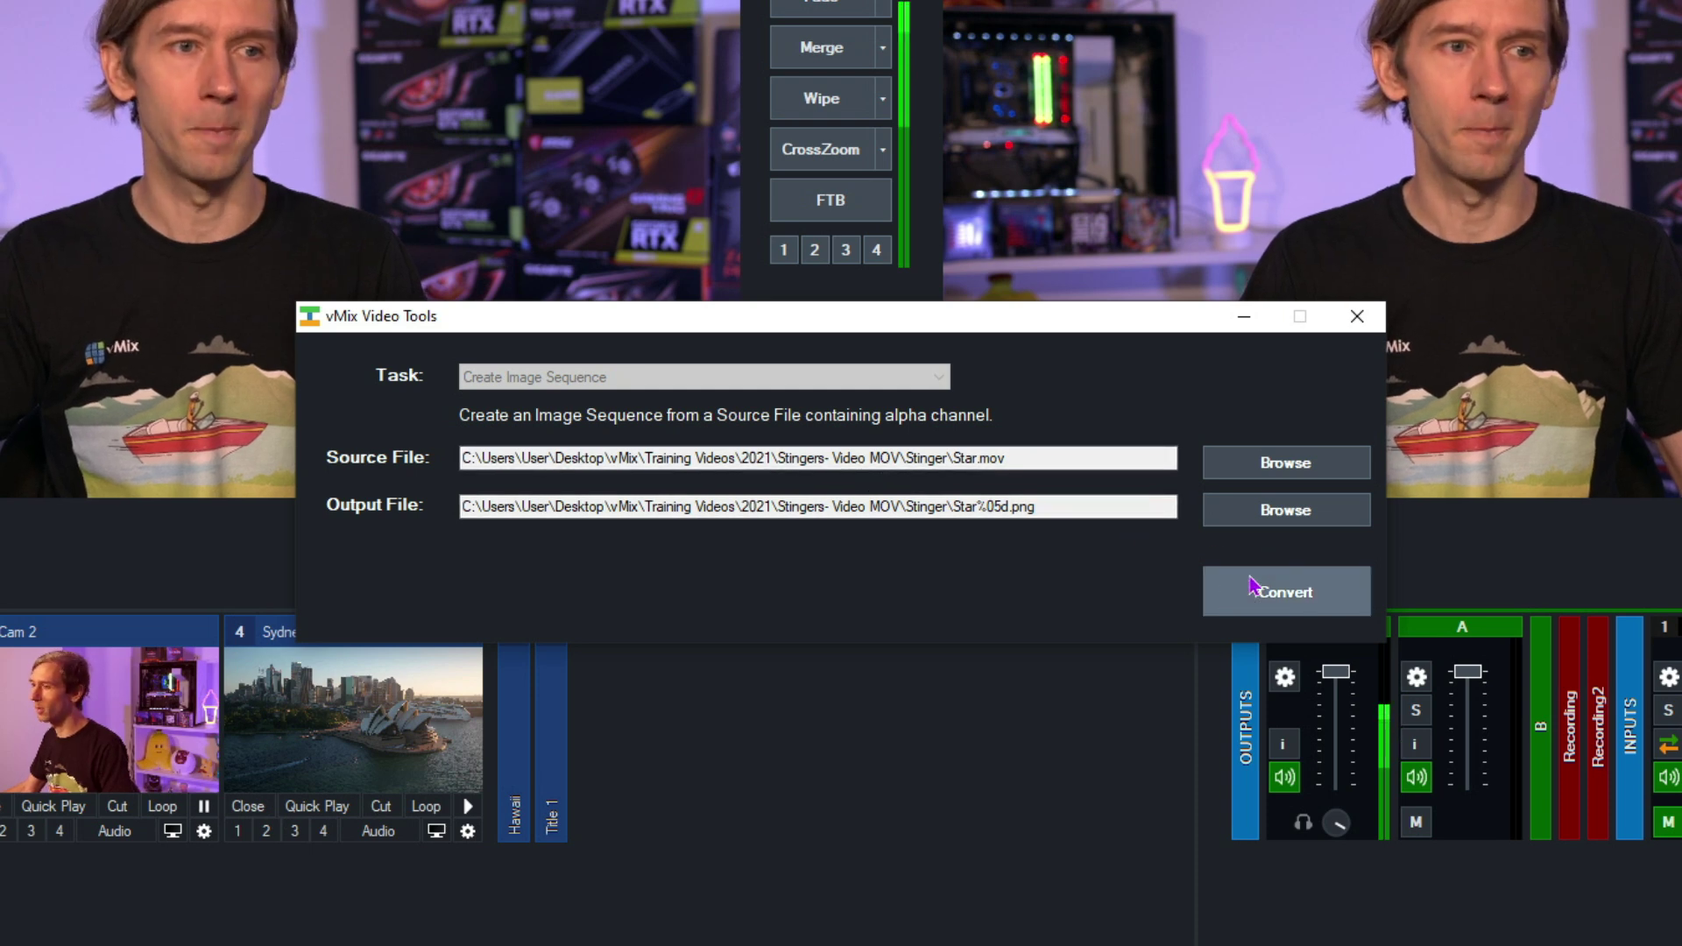
Step: Convert Star.mov into a PNG image sequence and close vMix Video Tools
click(1339, 603)
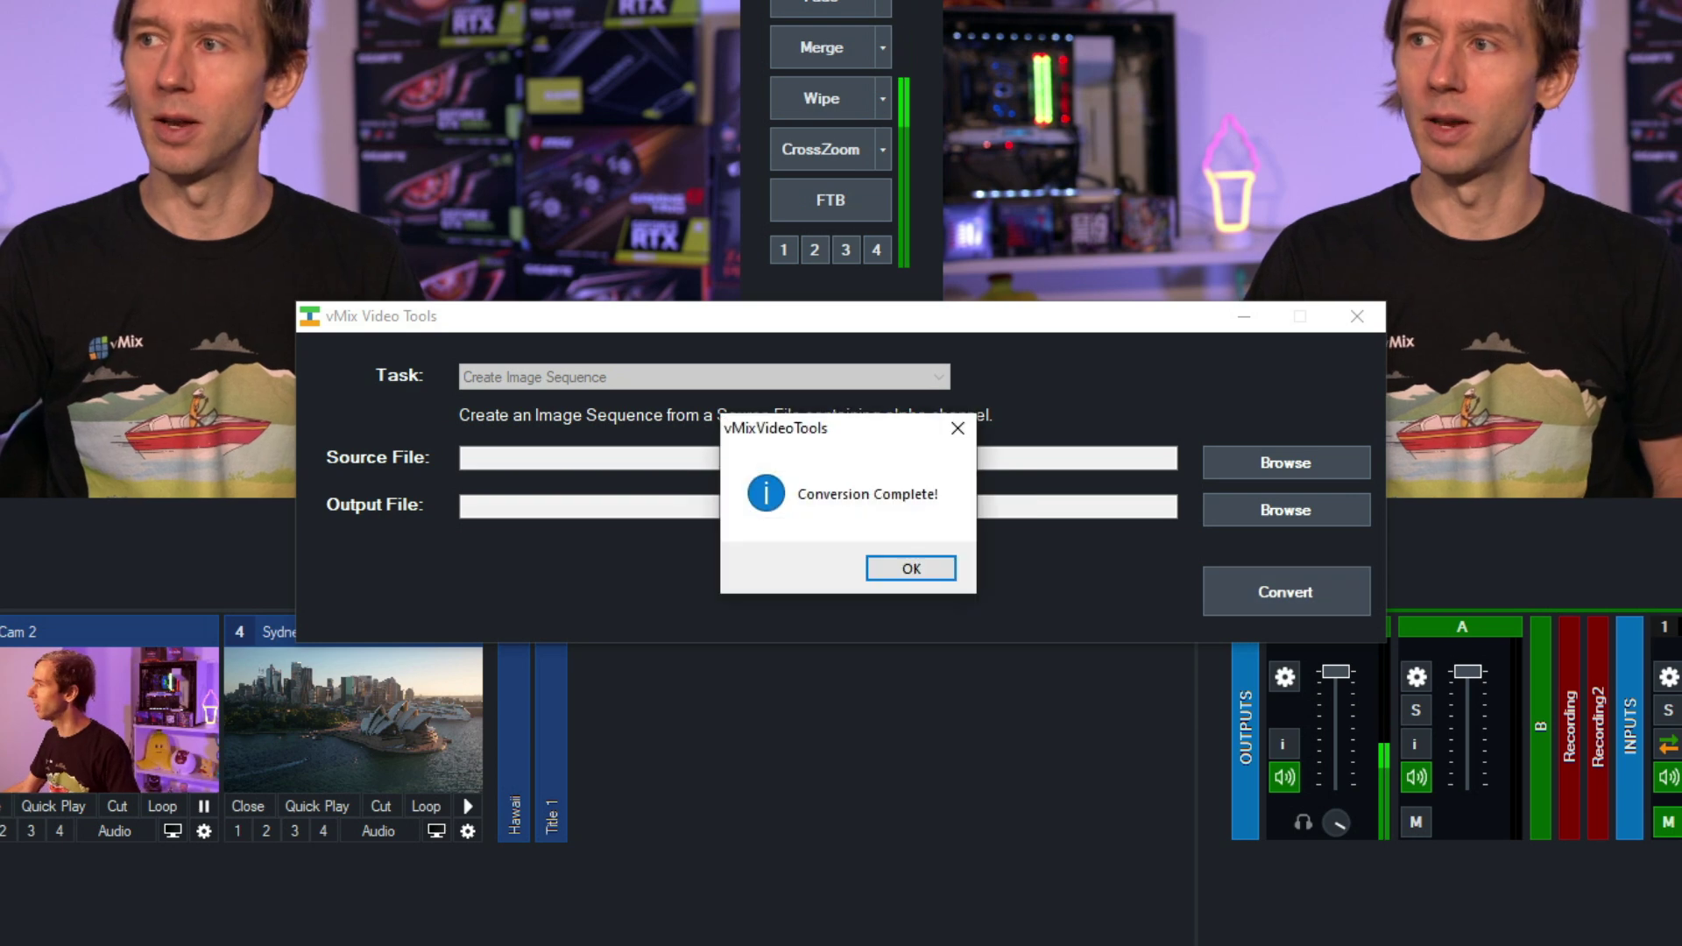
click(910, 572)
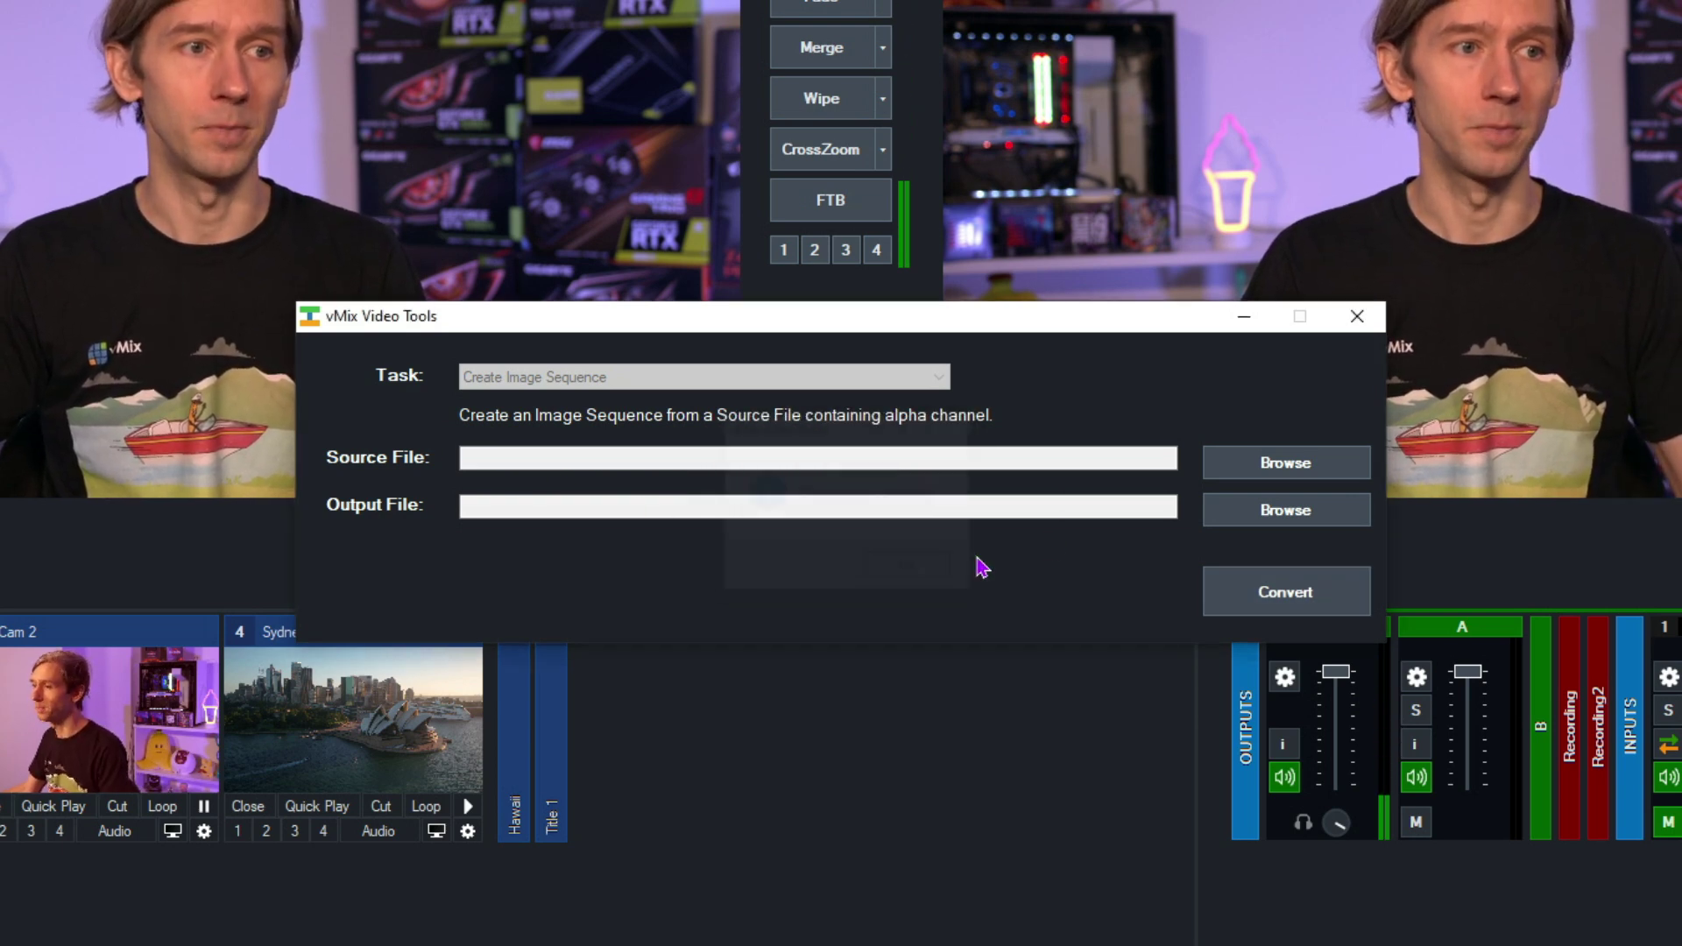
click(1356, 316)
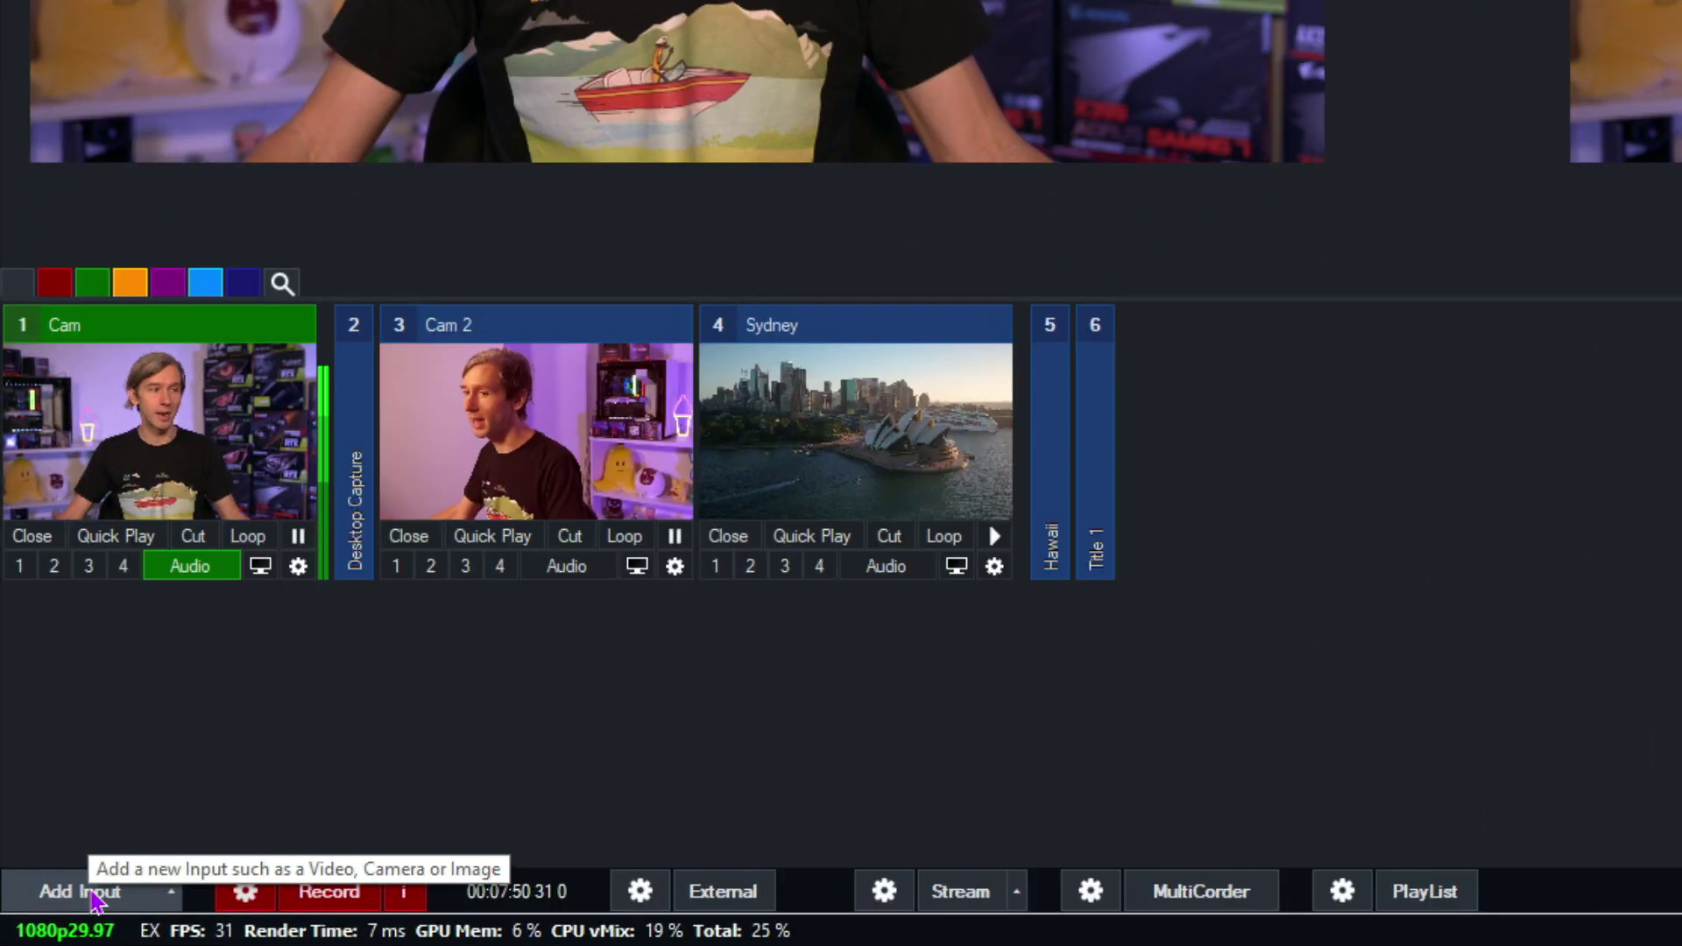
Step: Add an Image Sequence / Stinger input using Star00001.png from the Stinger folder as its first frame
click(94, 894)
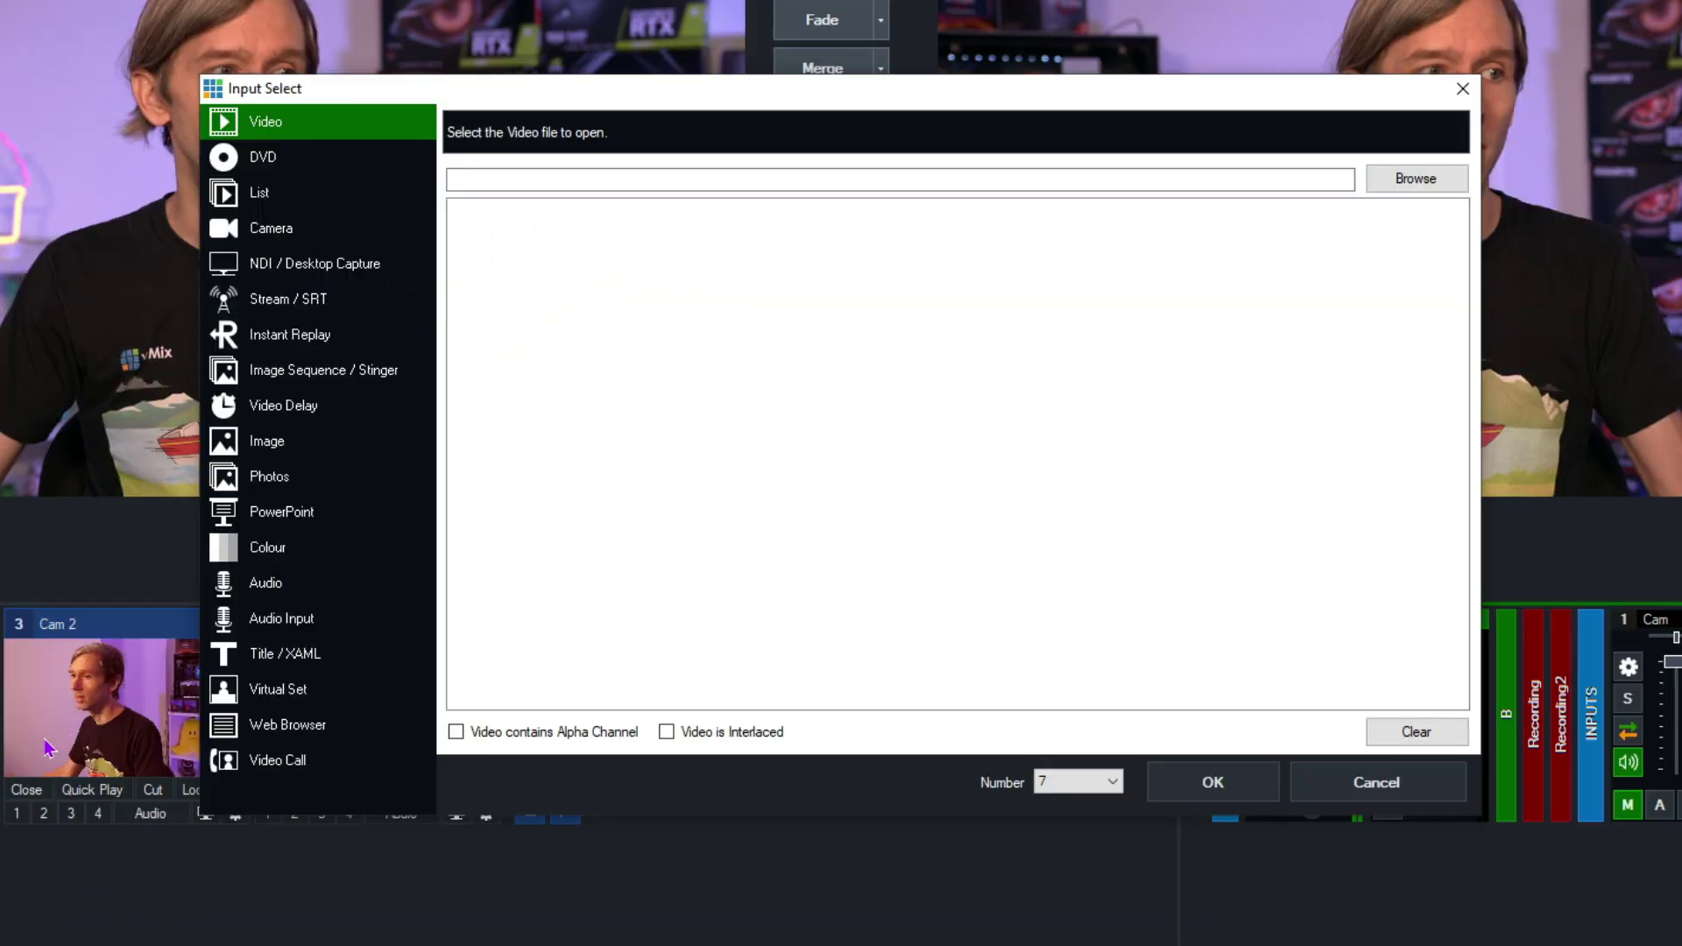
click(372, 374)
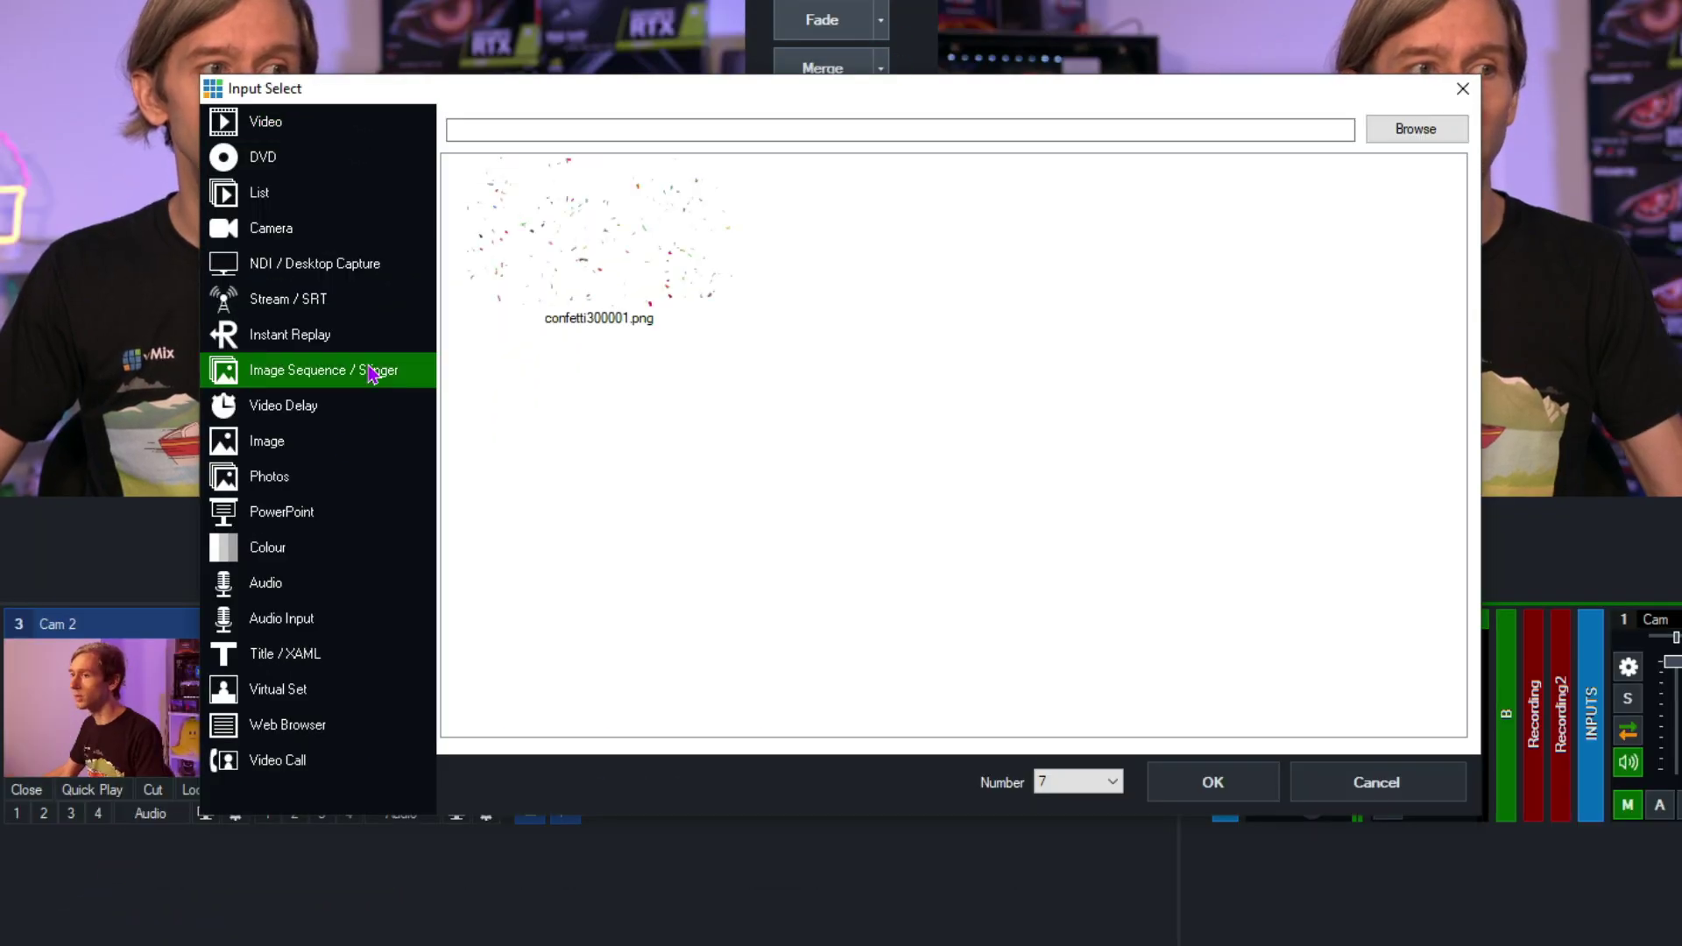
click(1402, 123)
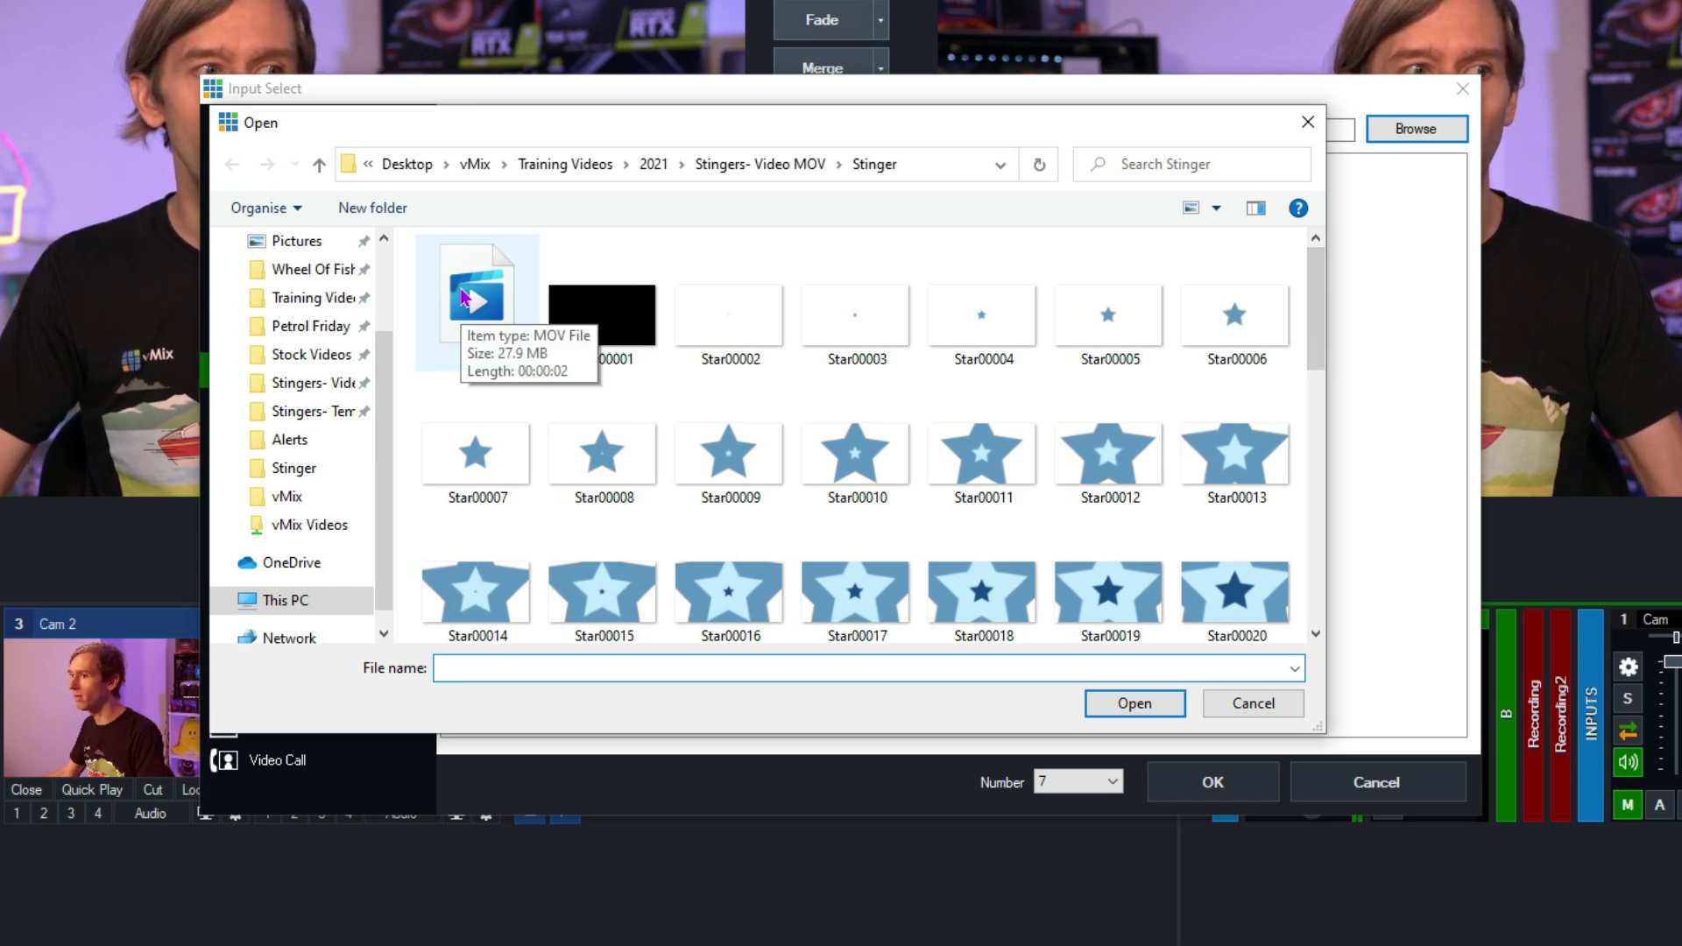
scroll(1292, 583, down, 10)
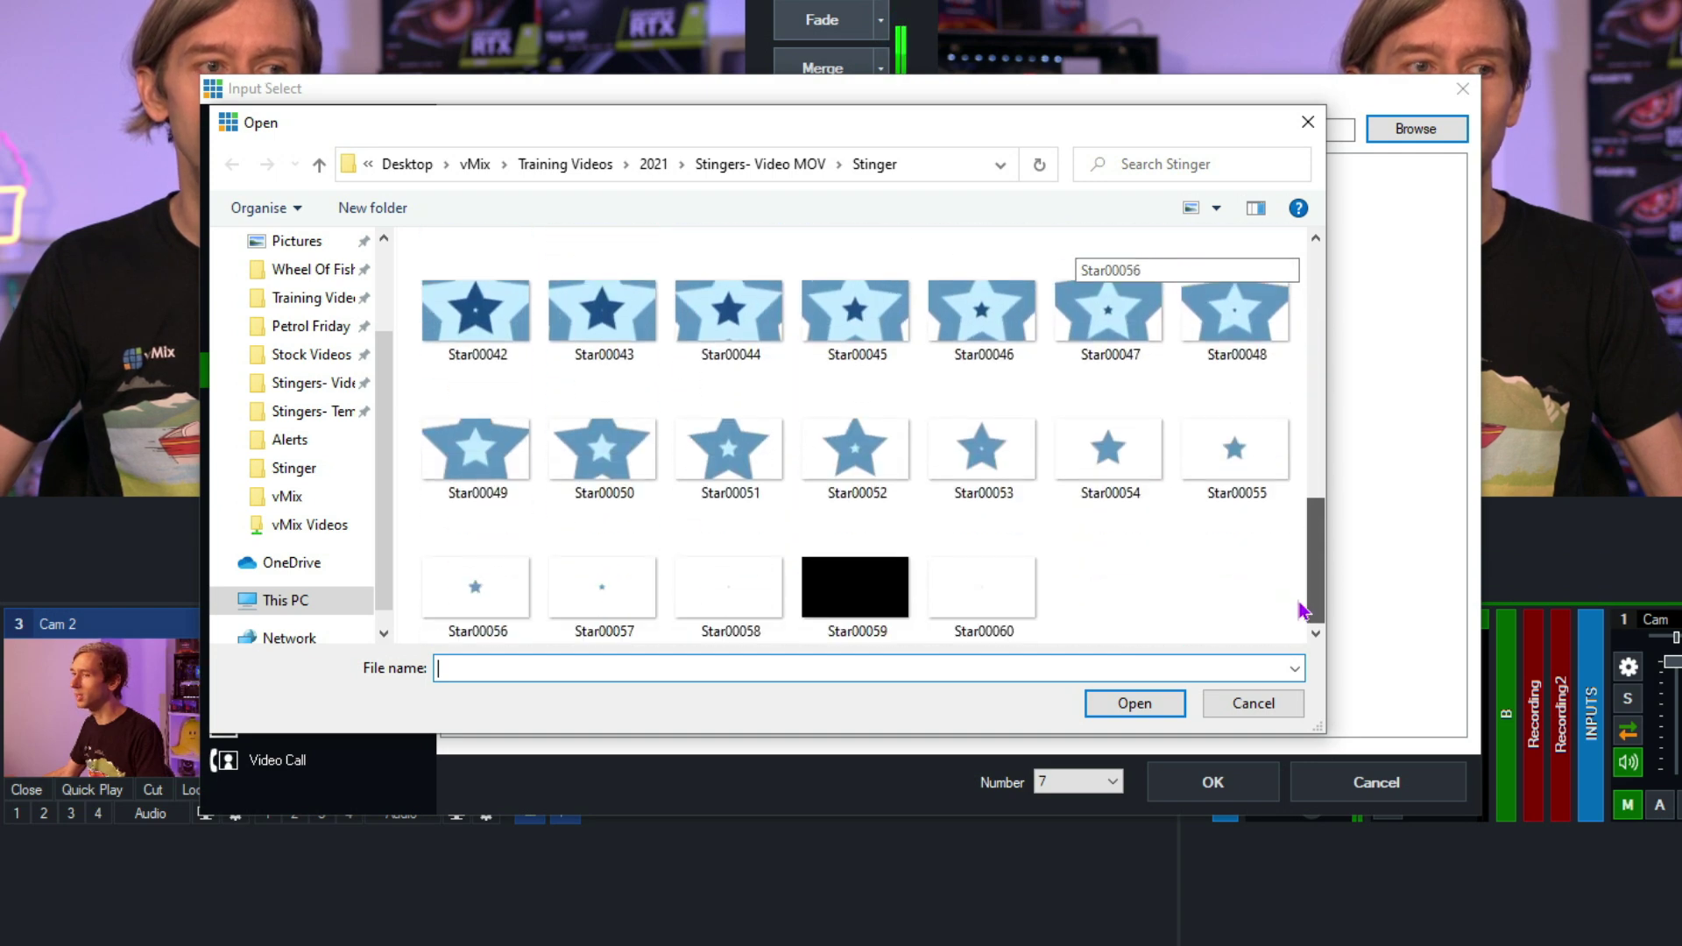
drag(1311, 605, 1268, 286)
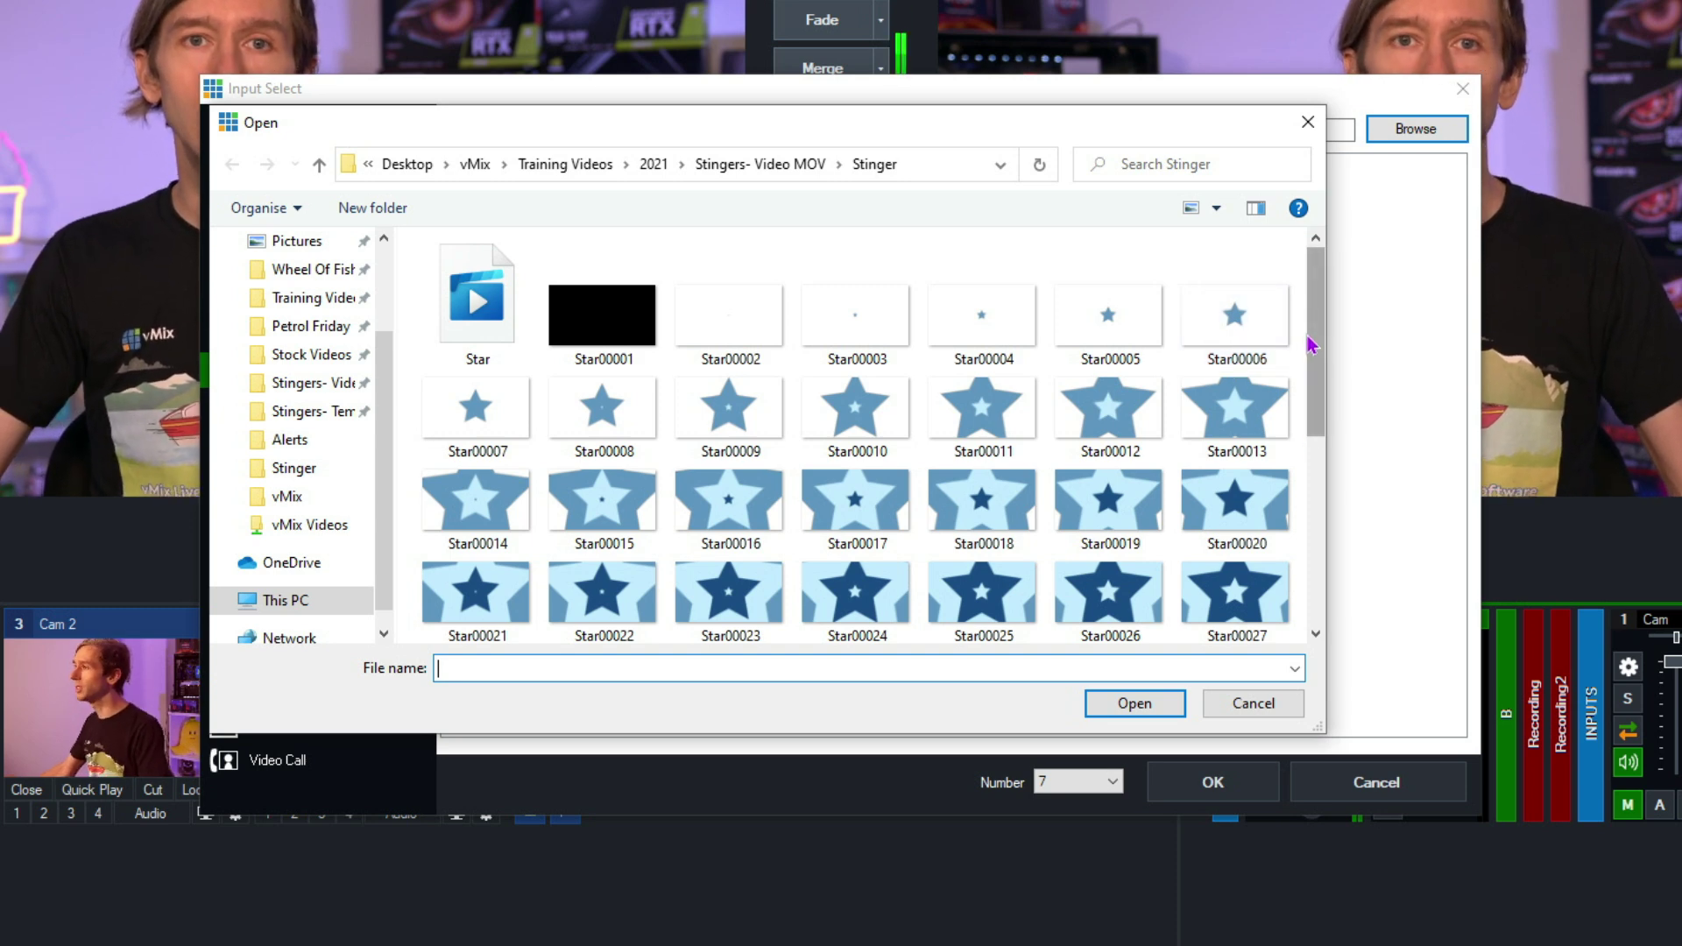
click(638, 359)
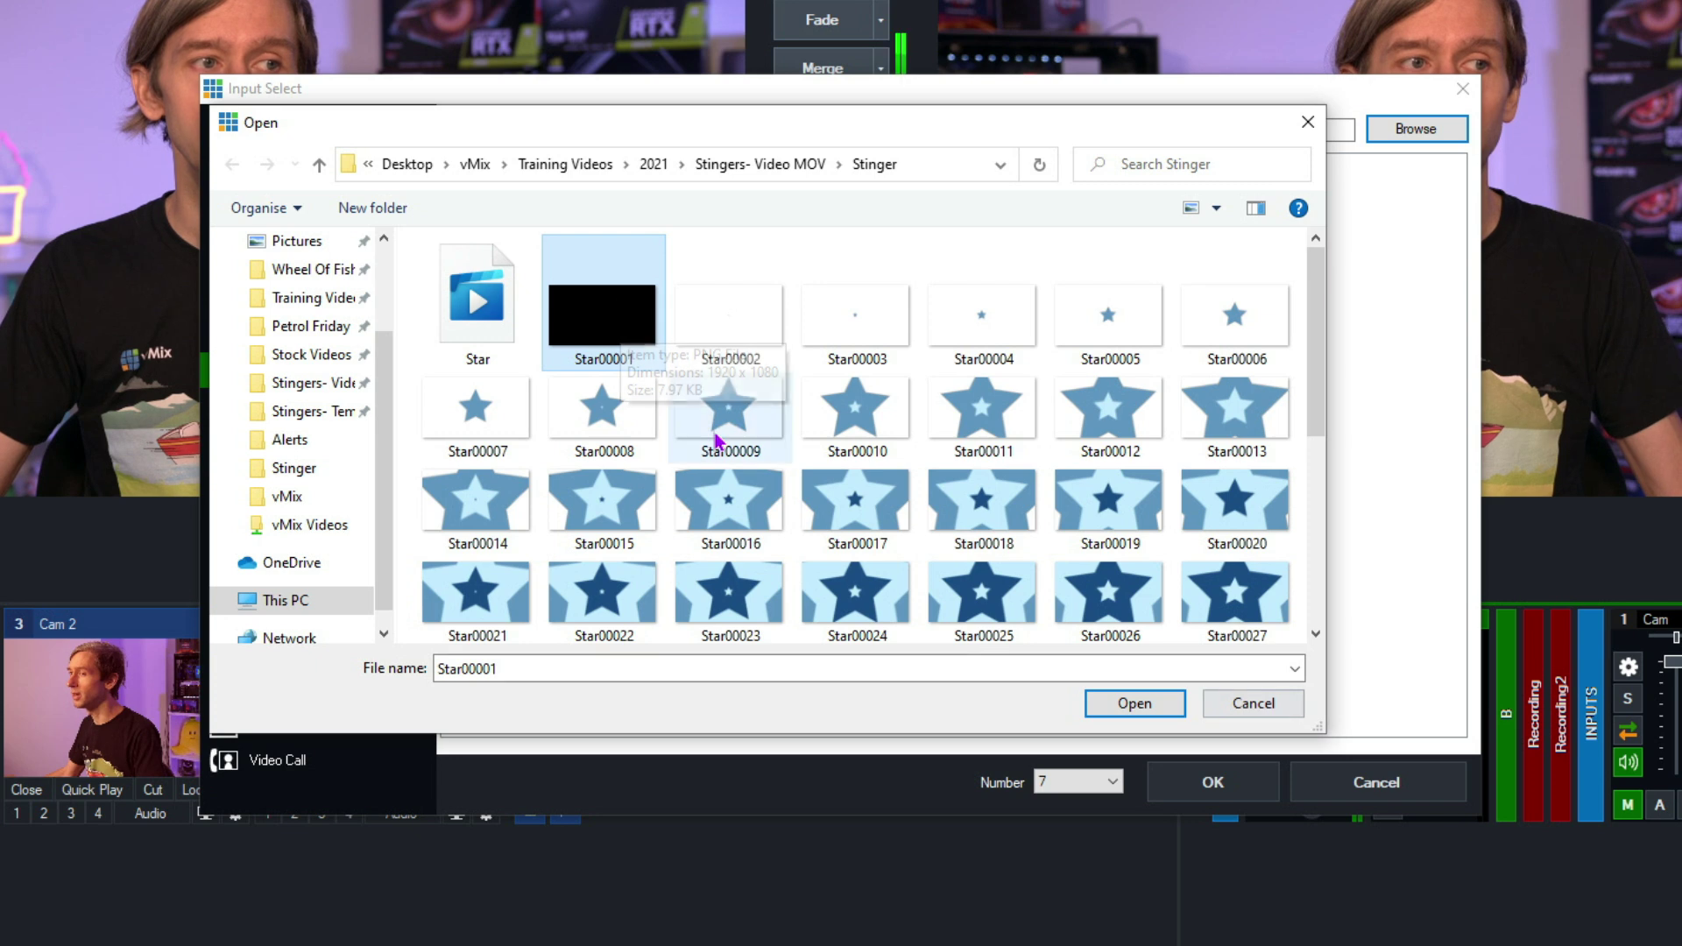
click(1142, 700)
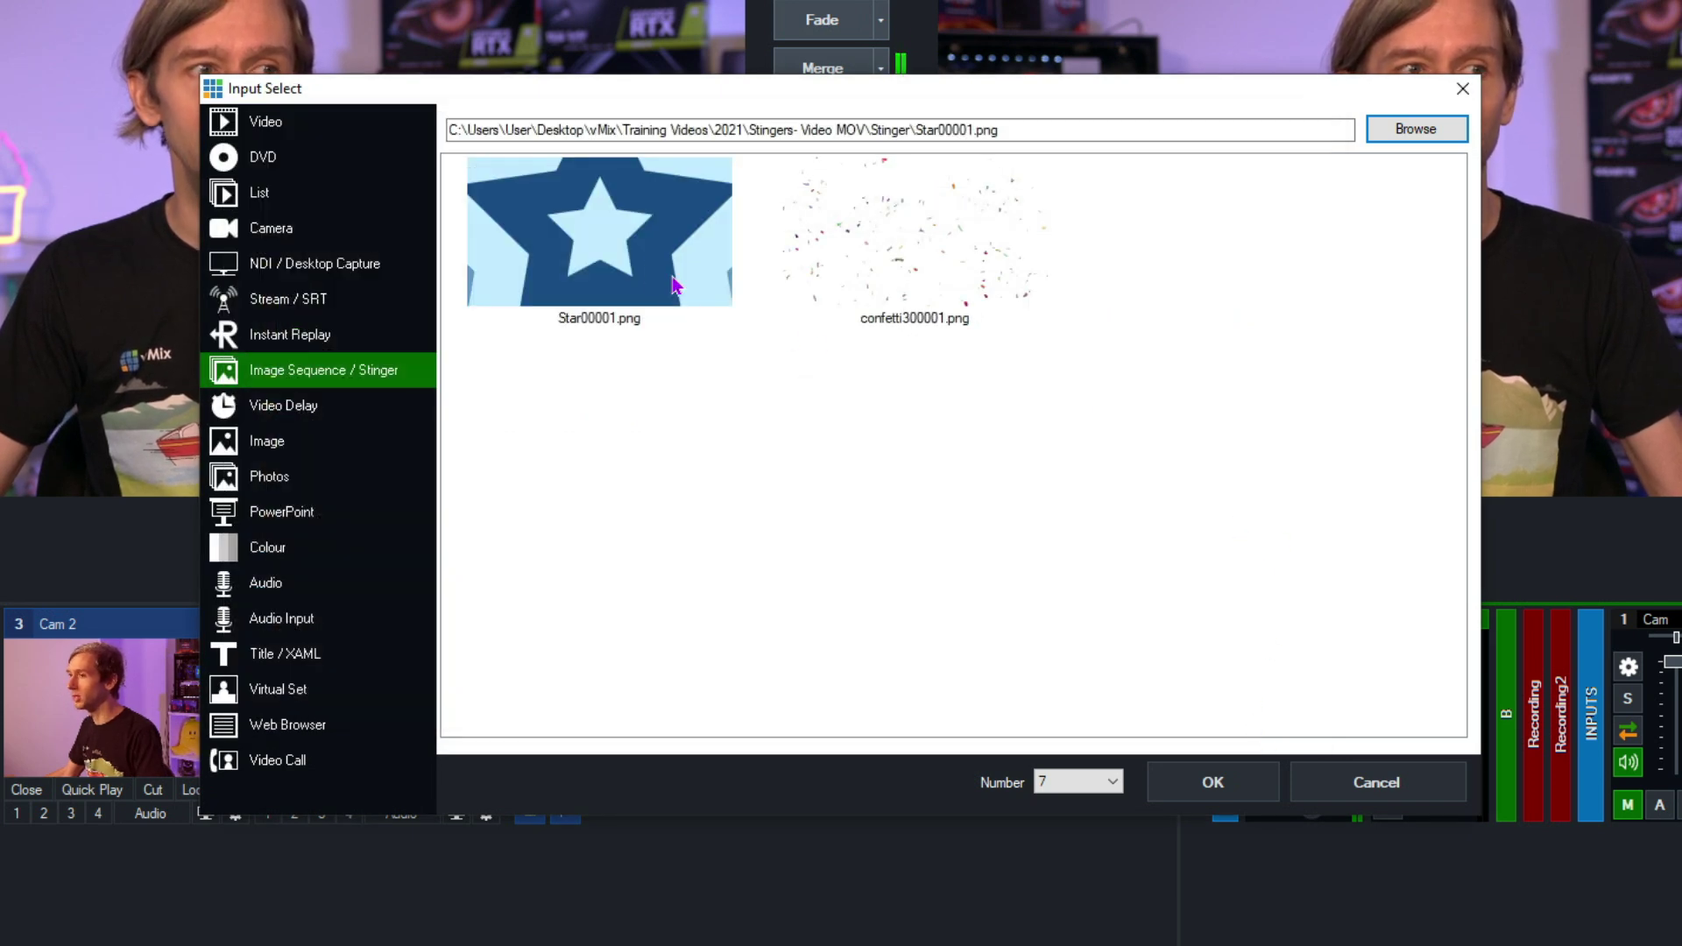
click(1214, 783)
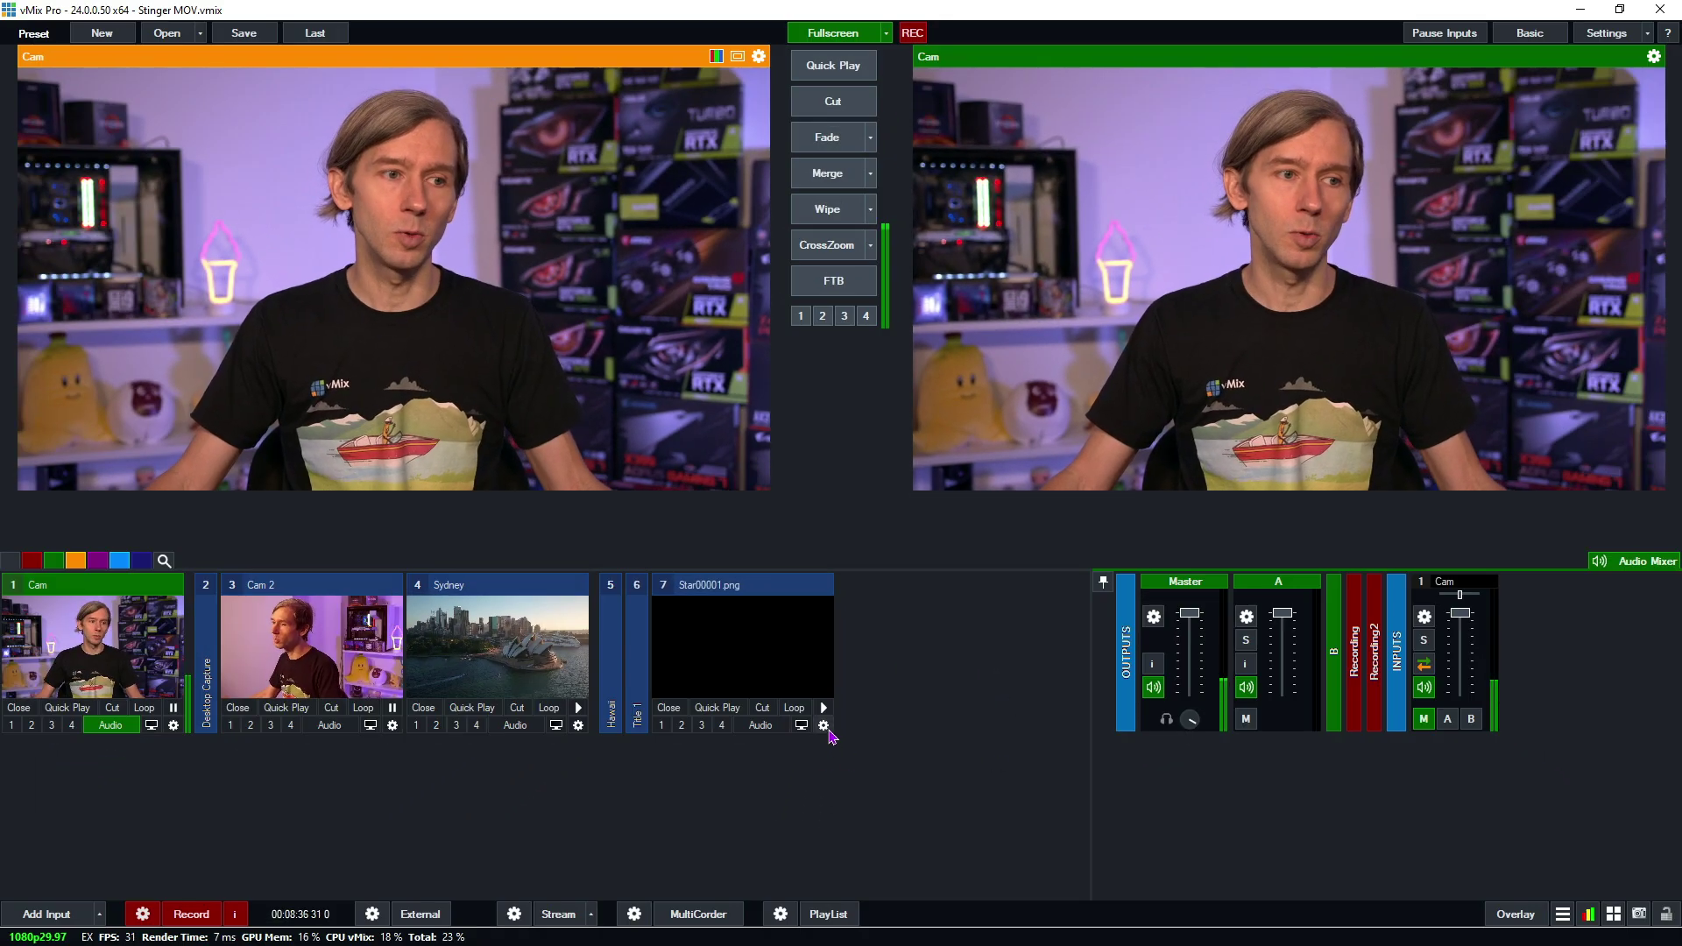
Step: Check the Premultiplied Alpha option in the Star00001.png input's colour adjustment settings
click(823, 726)
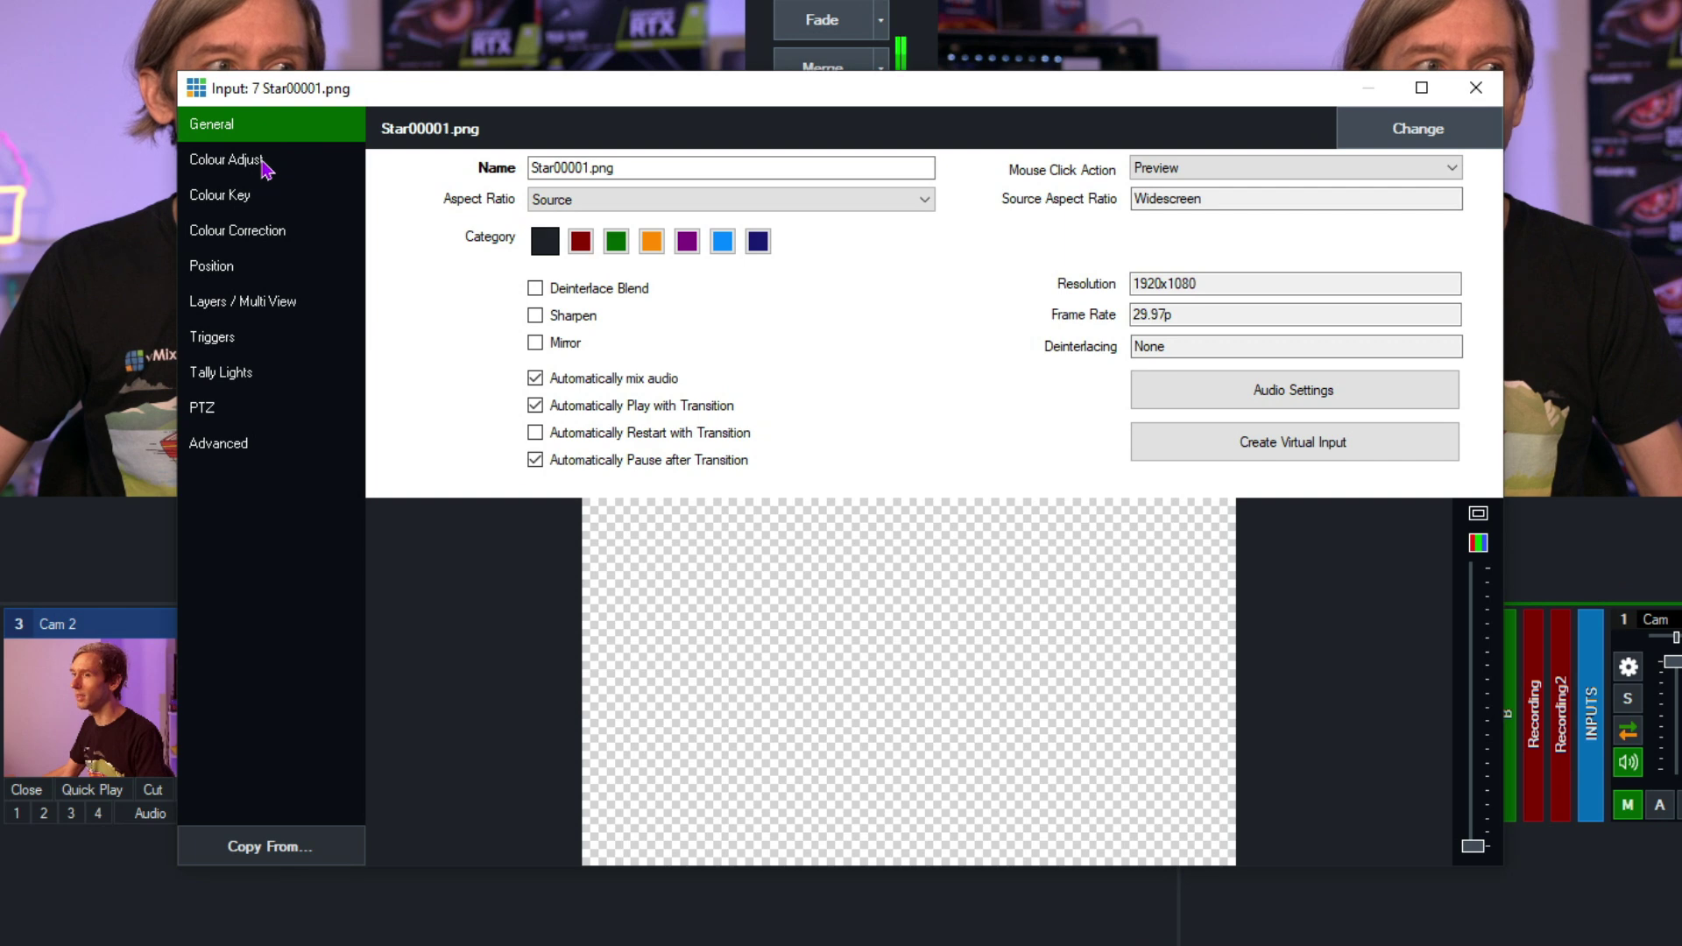
click(226, 159)
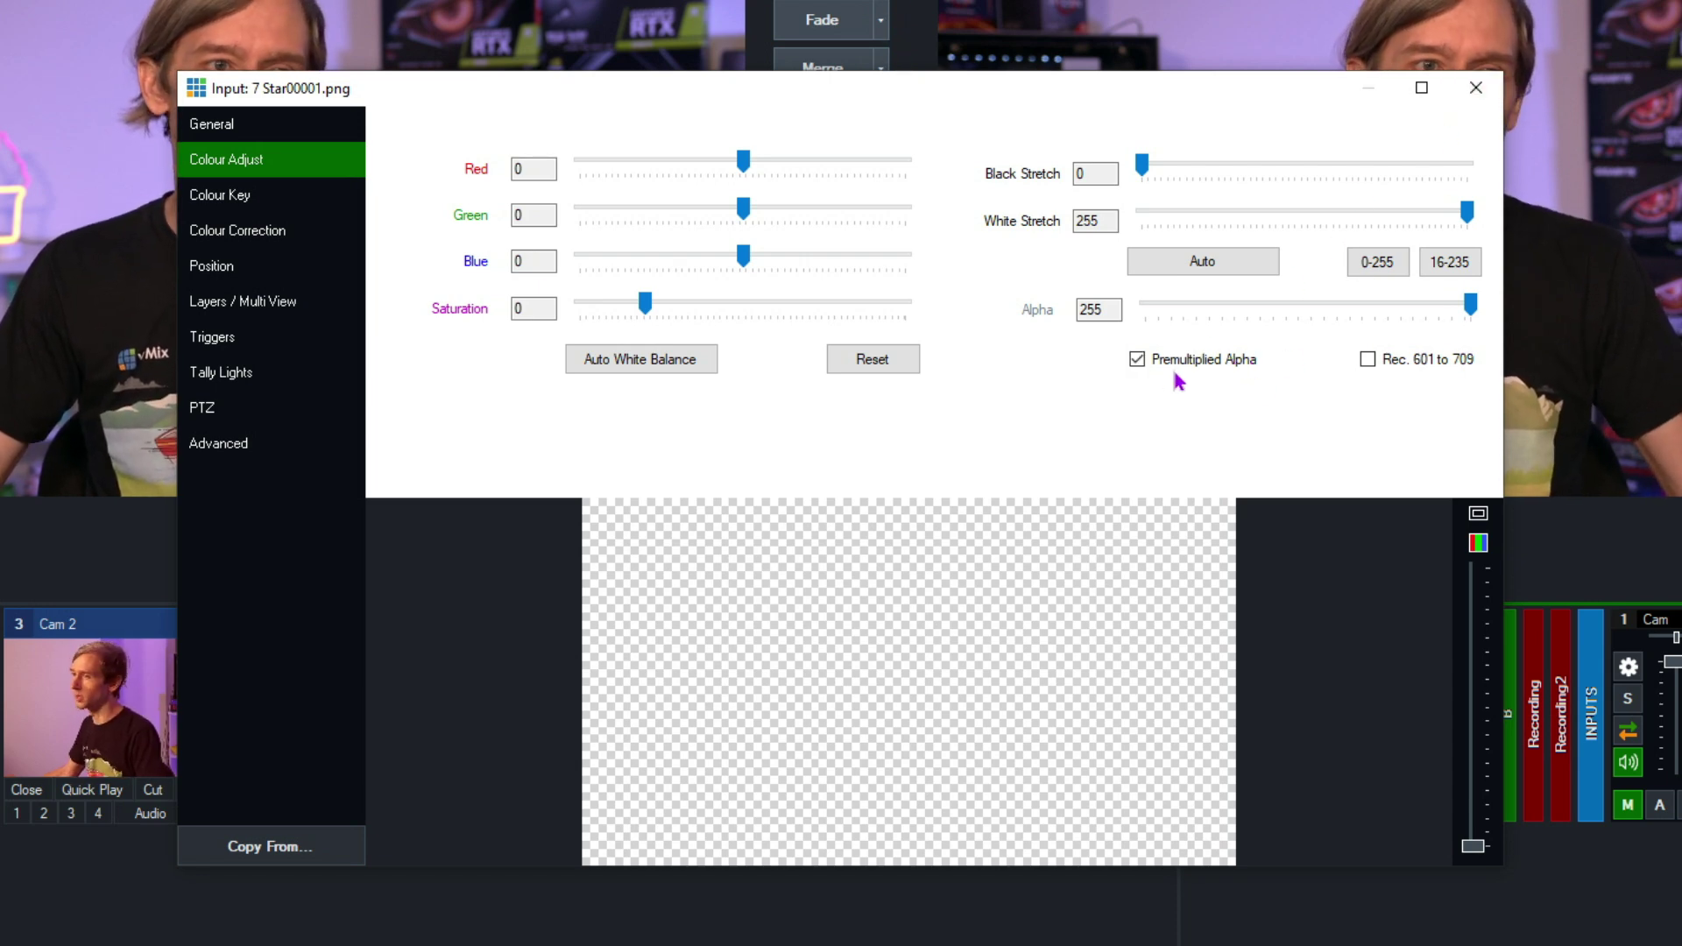
click(1477, 90)
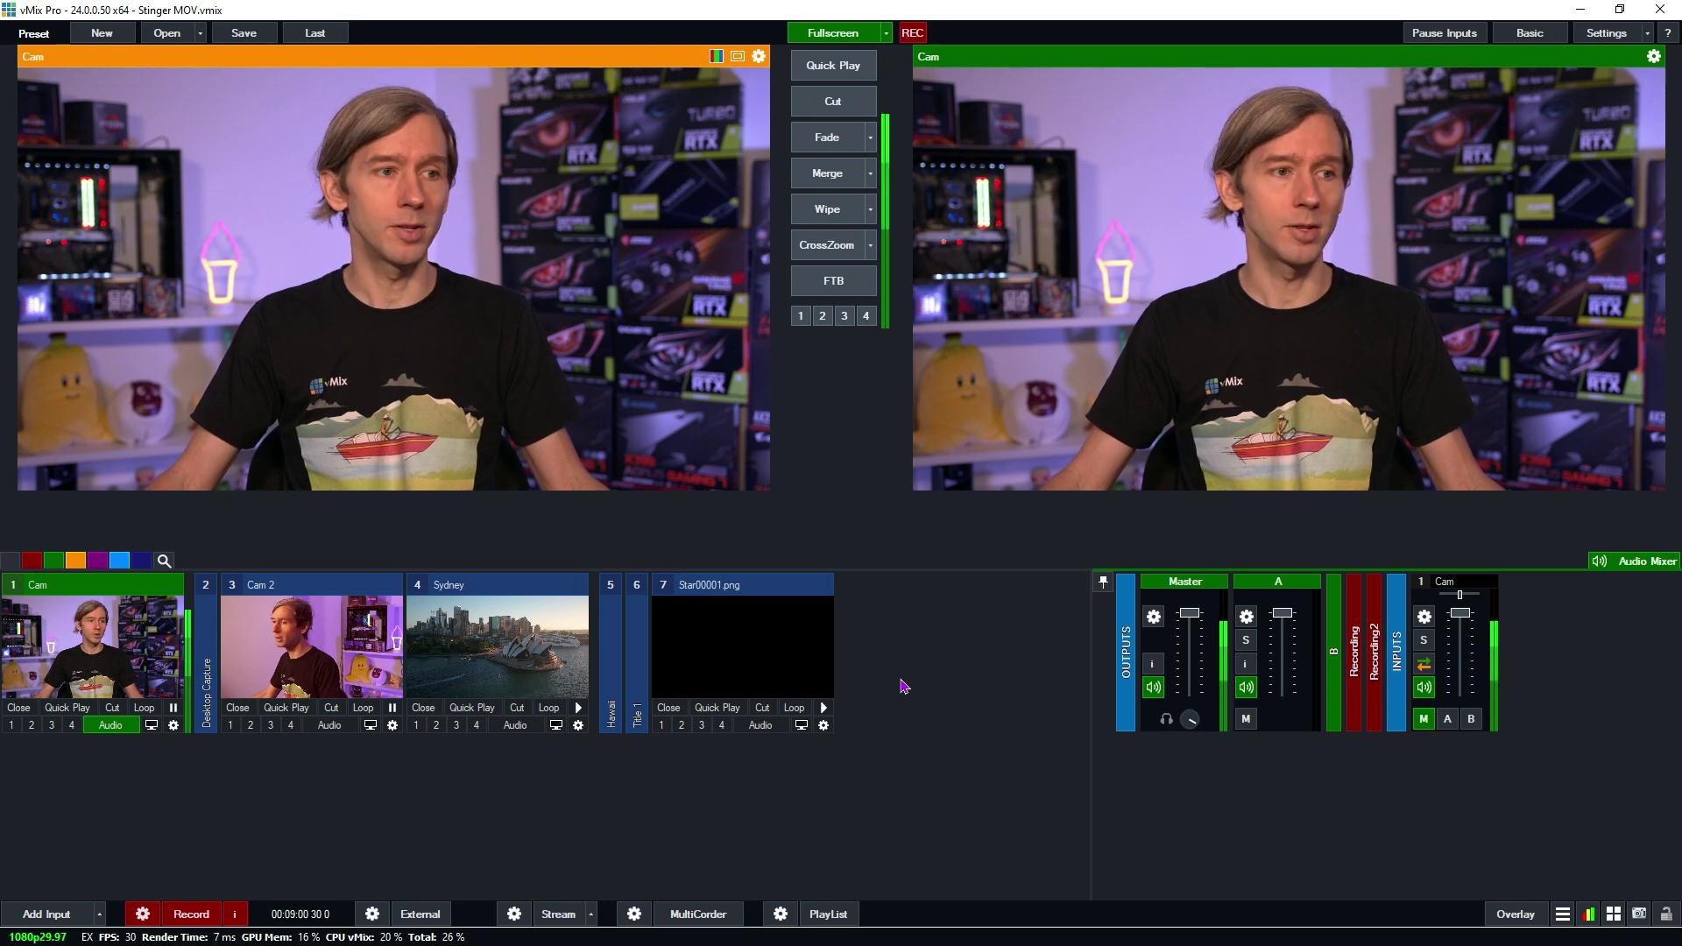
Step: Preview the Star00001.png input and scrub through its sequence to the end, then back to frame 35
click(778, 666)
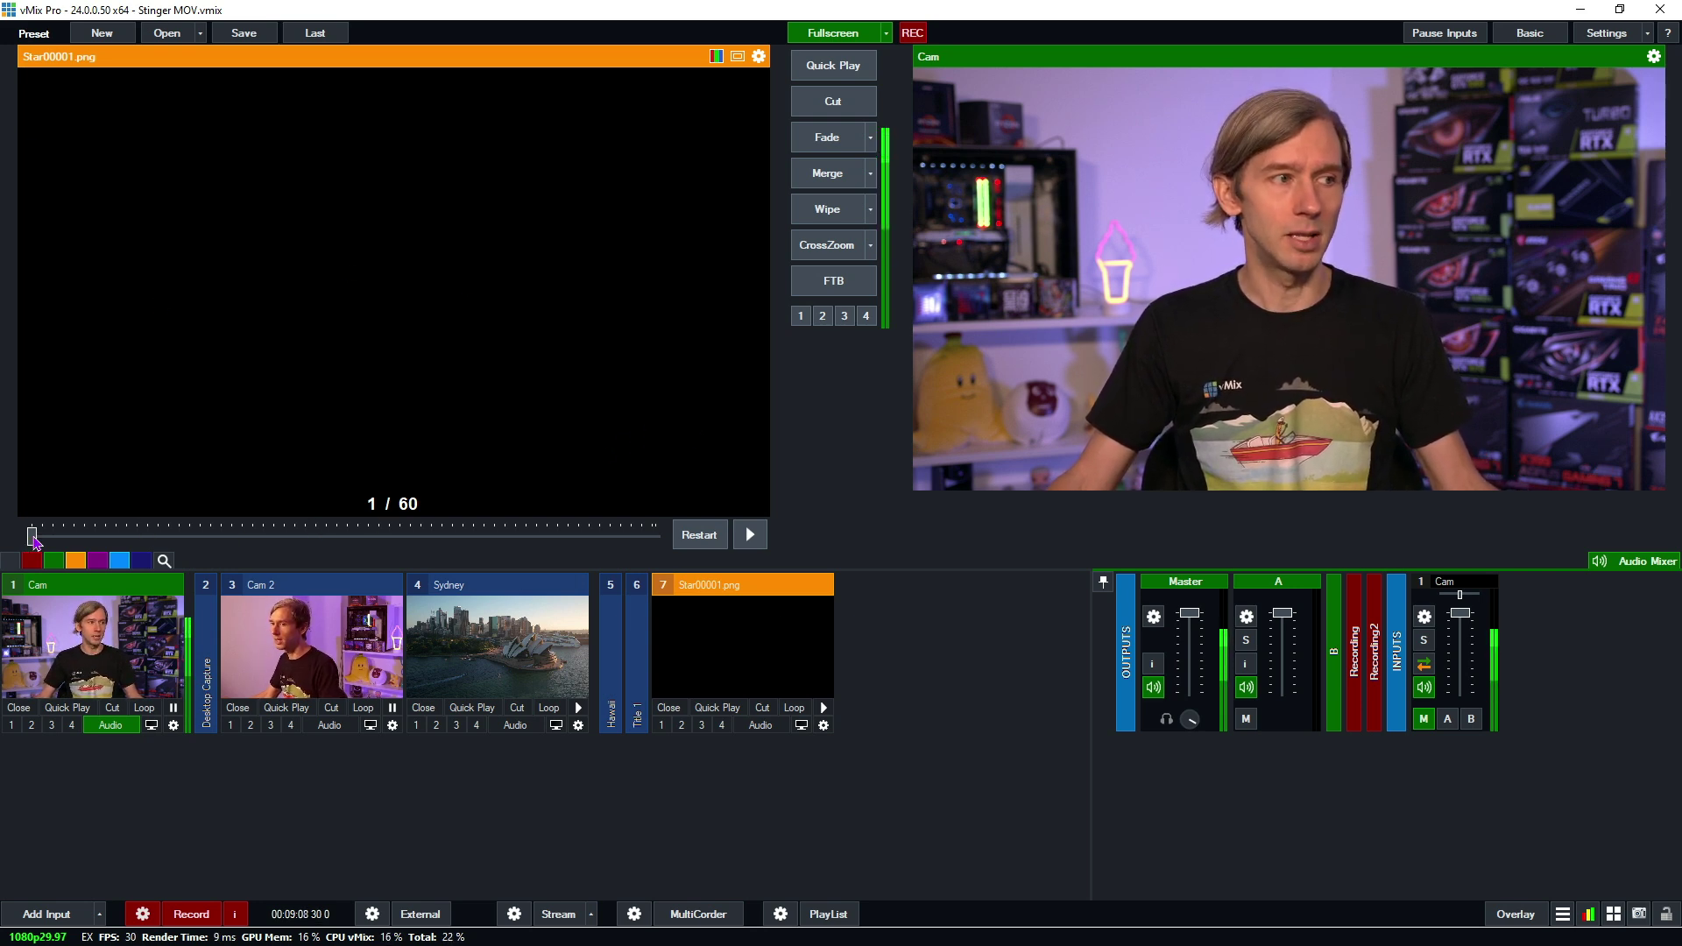
drag(54, 540, 662, 543)
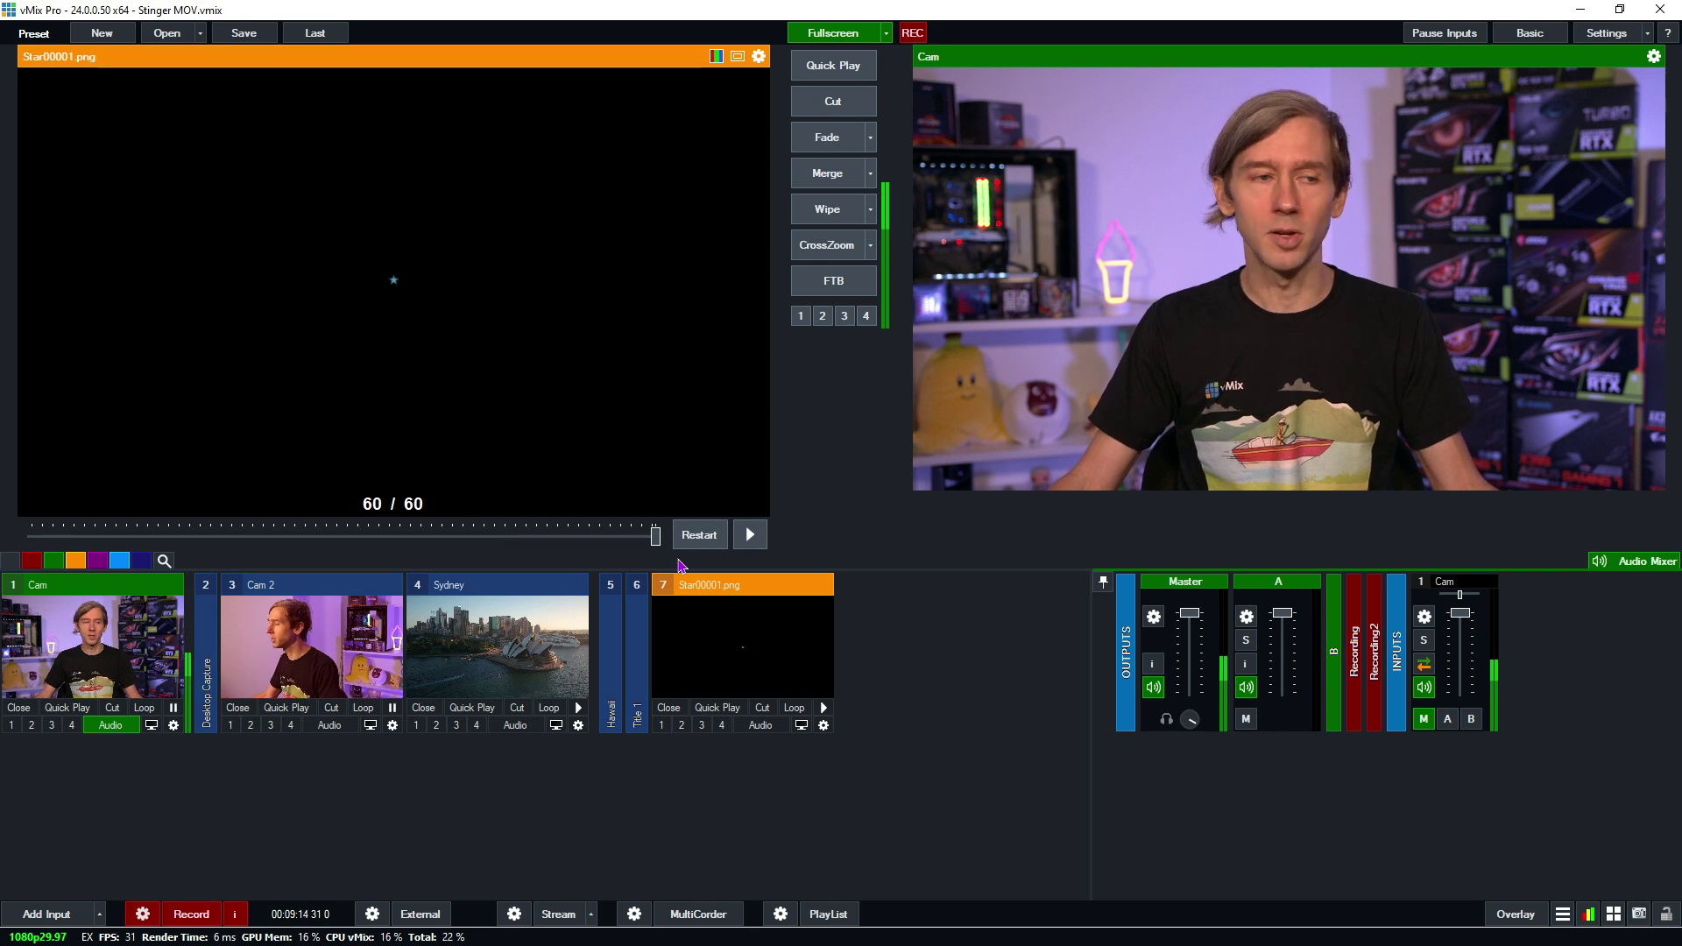
drag(609, 541, 392, 540)
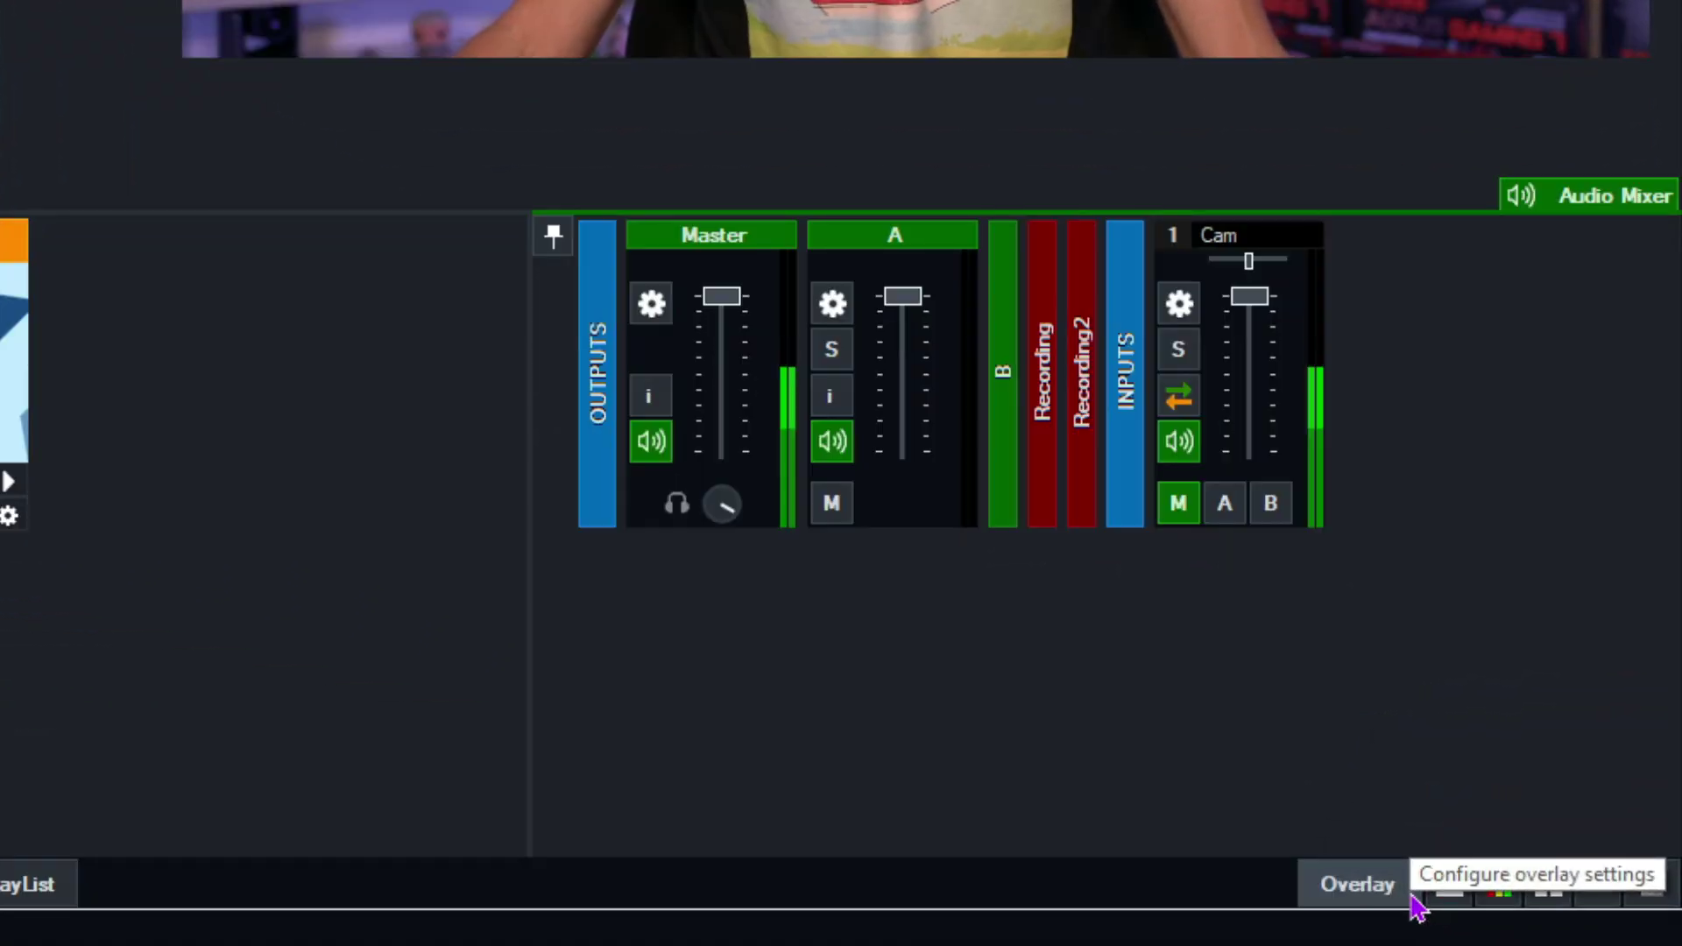
Step: Open the overlay settings for Stinger 1 and set its effect duration to 500 milliseconds
click(1417, 907)
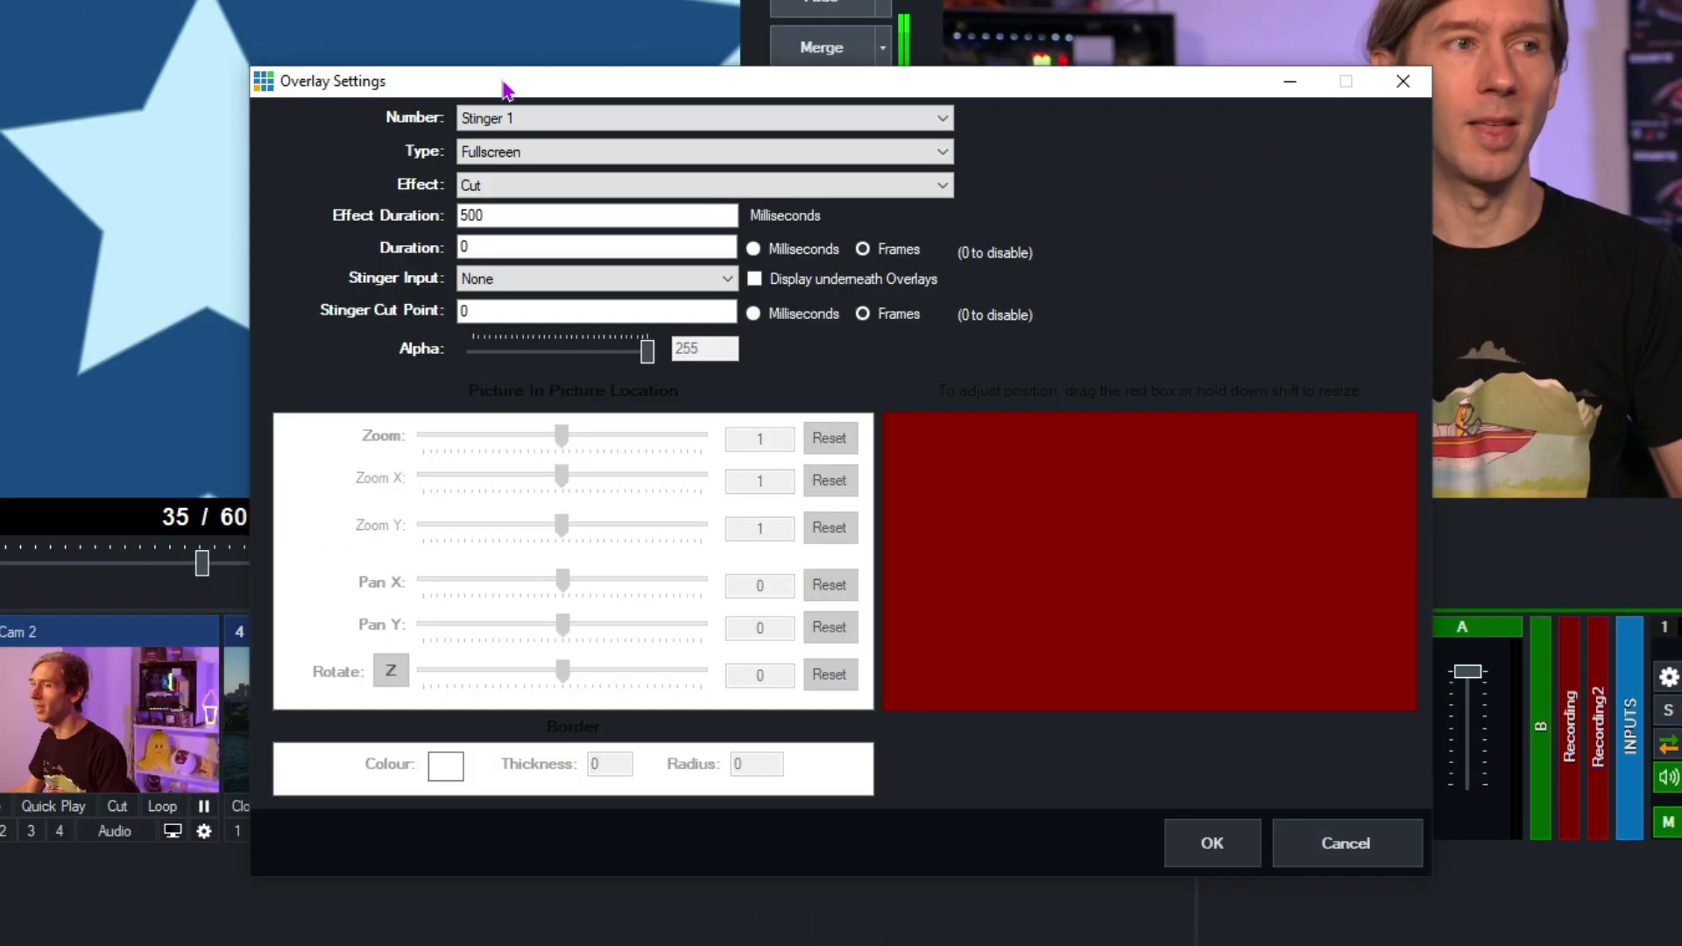
click(493, 118)
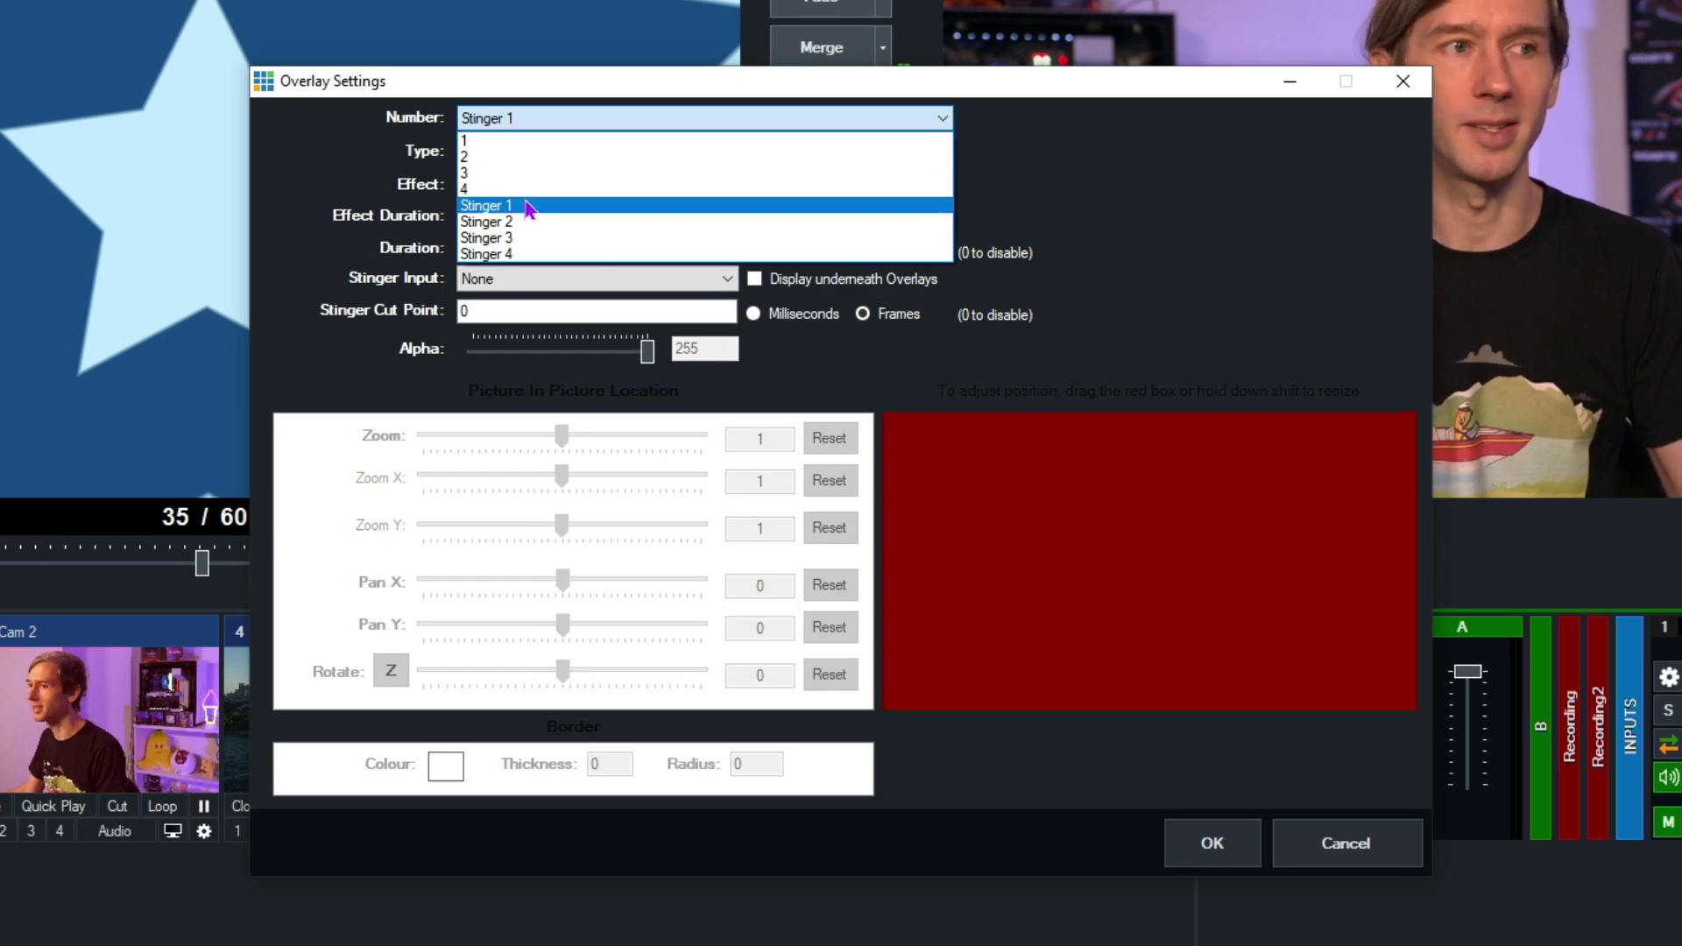
click(505, 206)
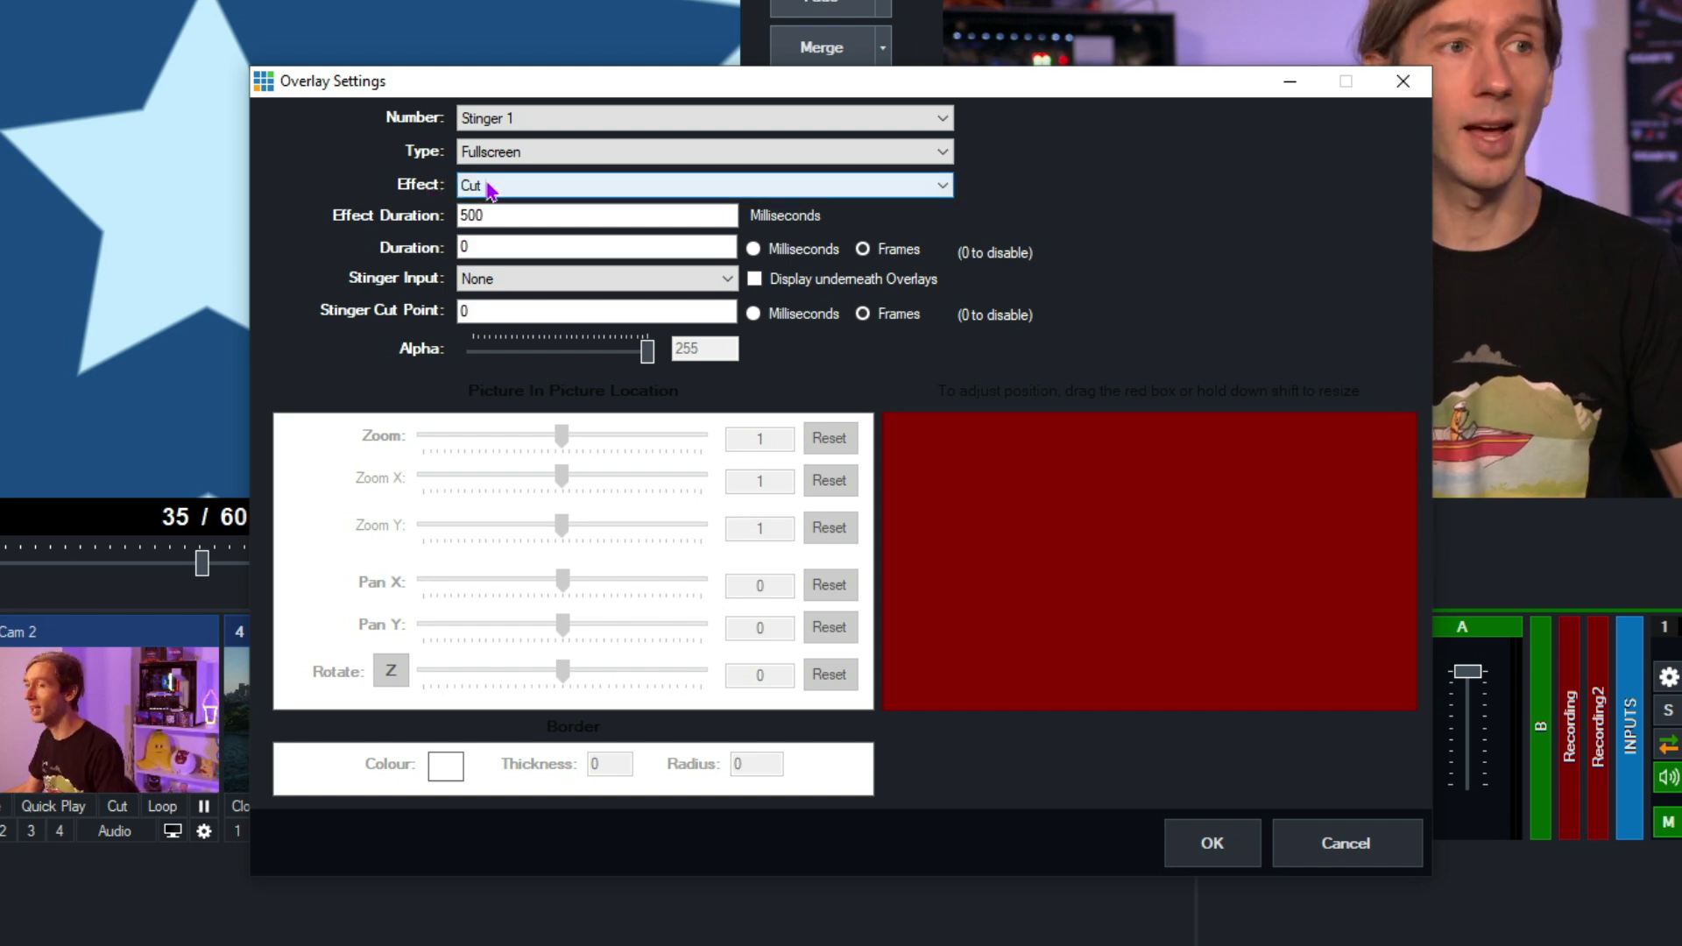
double_click(491, 216)
text(500)
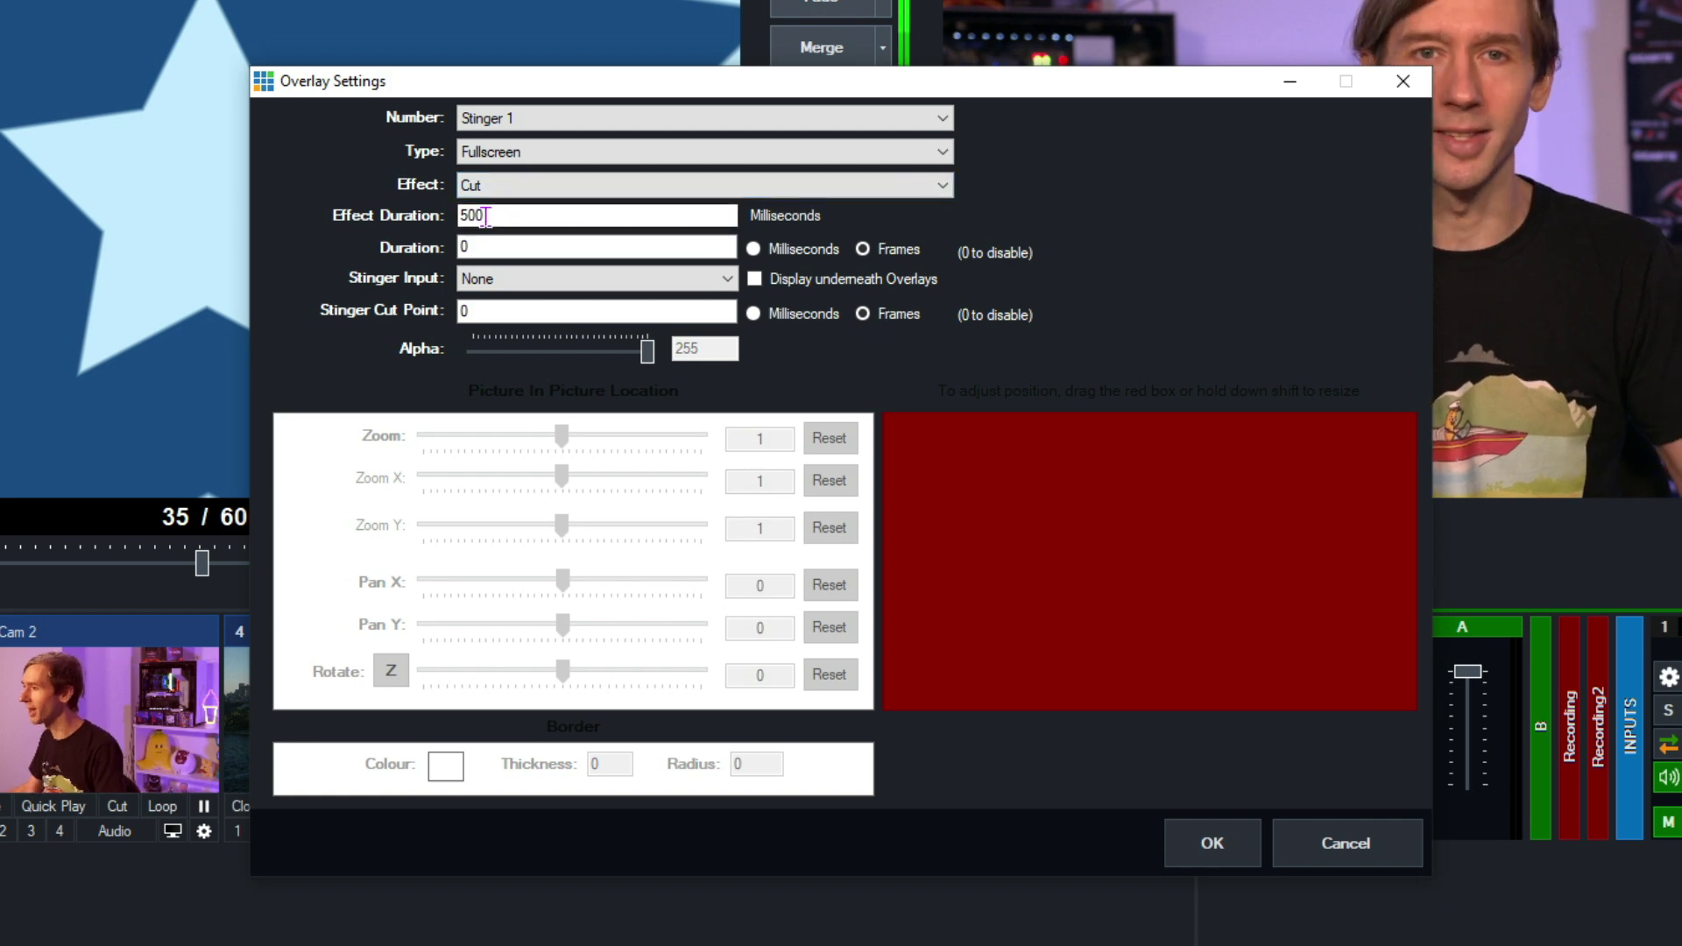
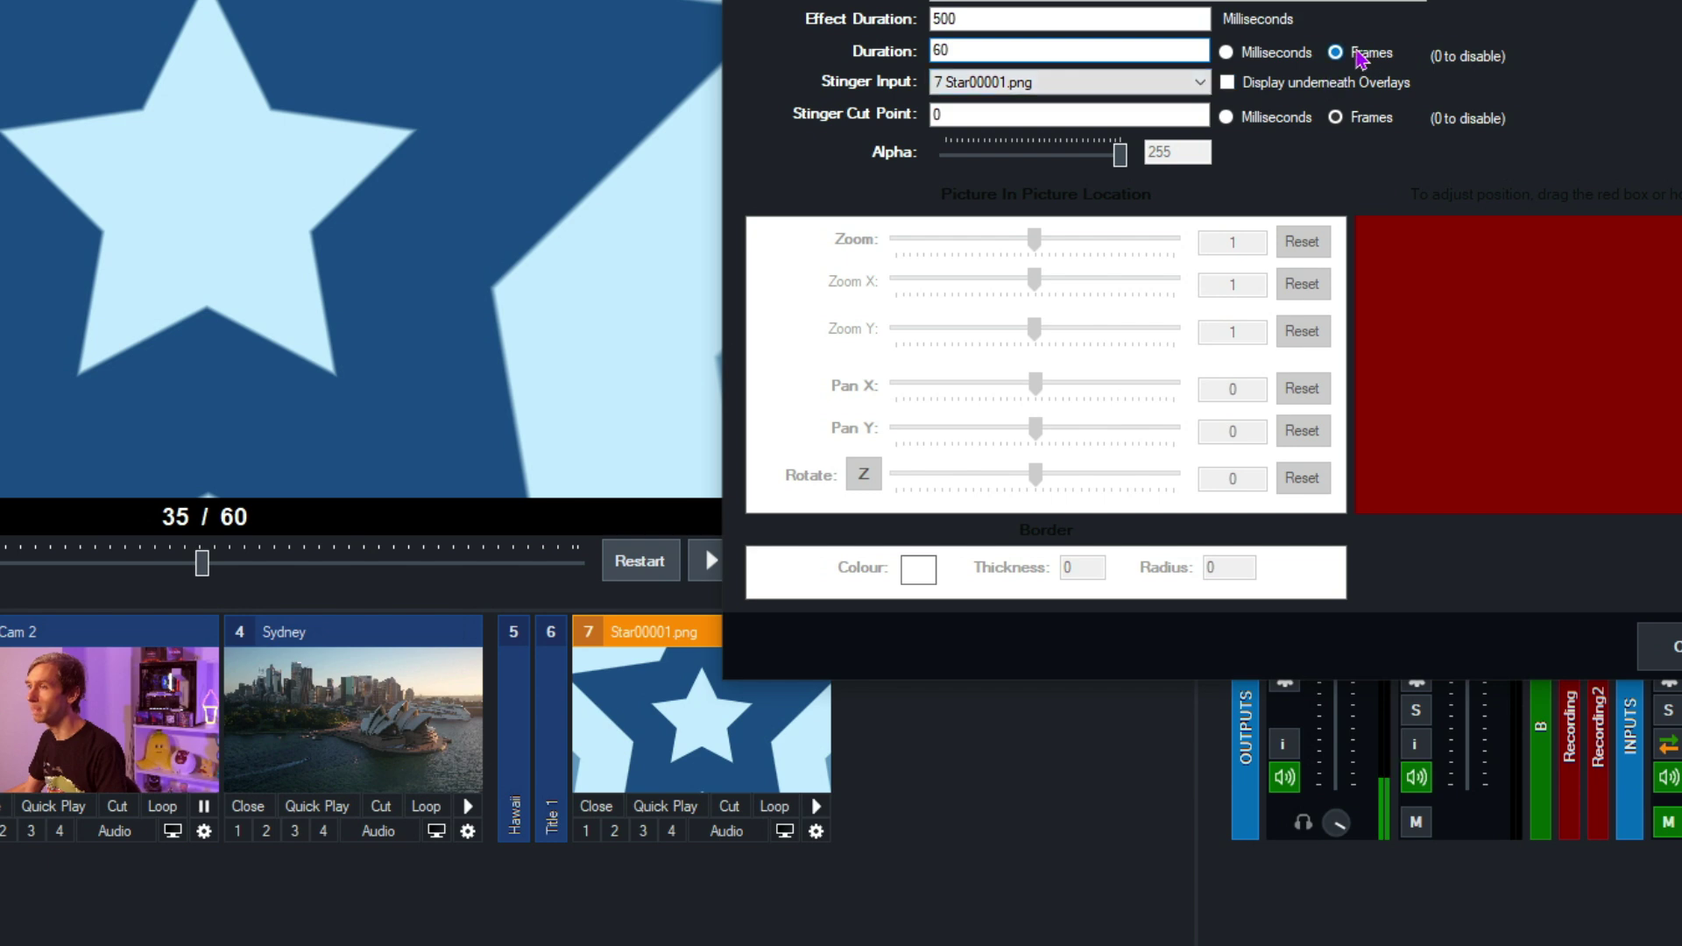
Step: Set the Stinger 1 cut point to 35 frames with 7 Star00001.png as the stinger input, and save the overlay settings
double_click(970, 116)
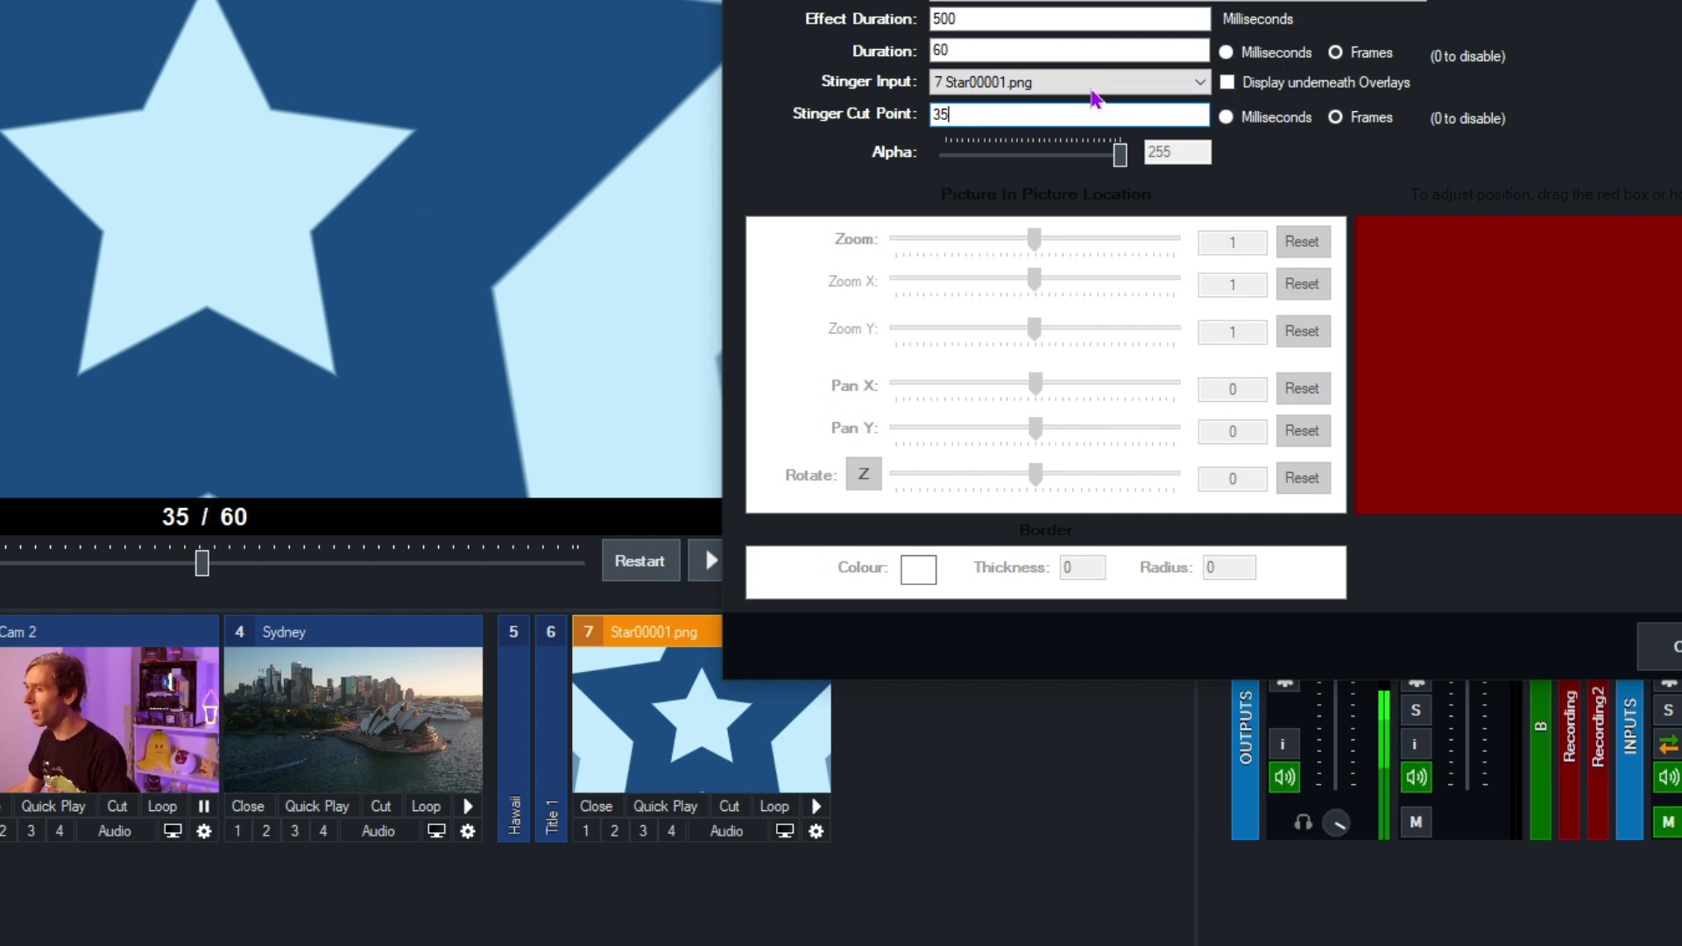
click(1018, 88)
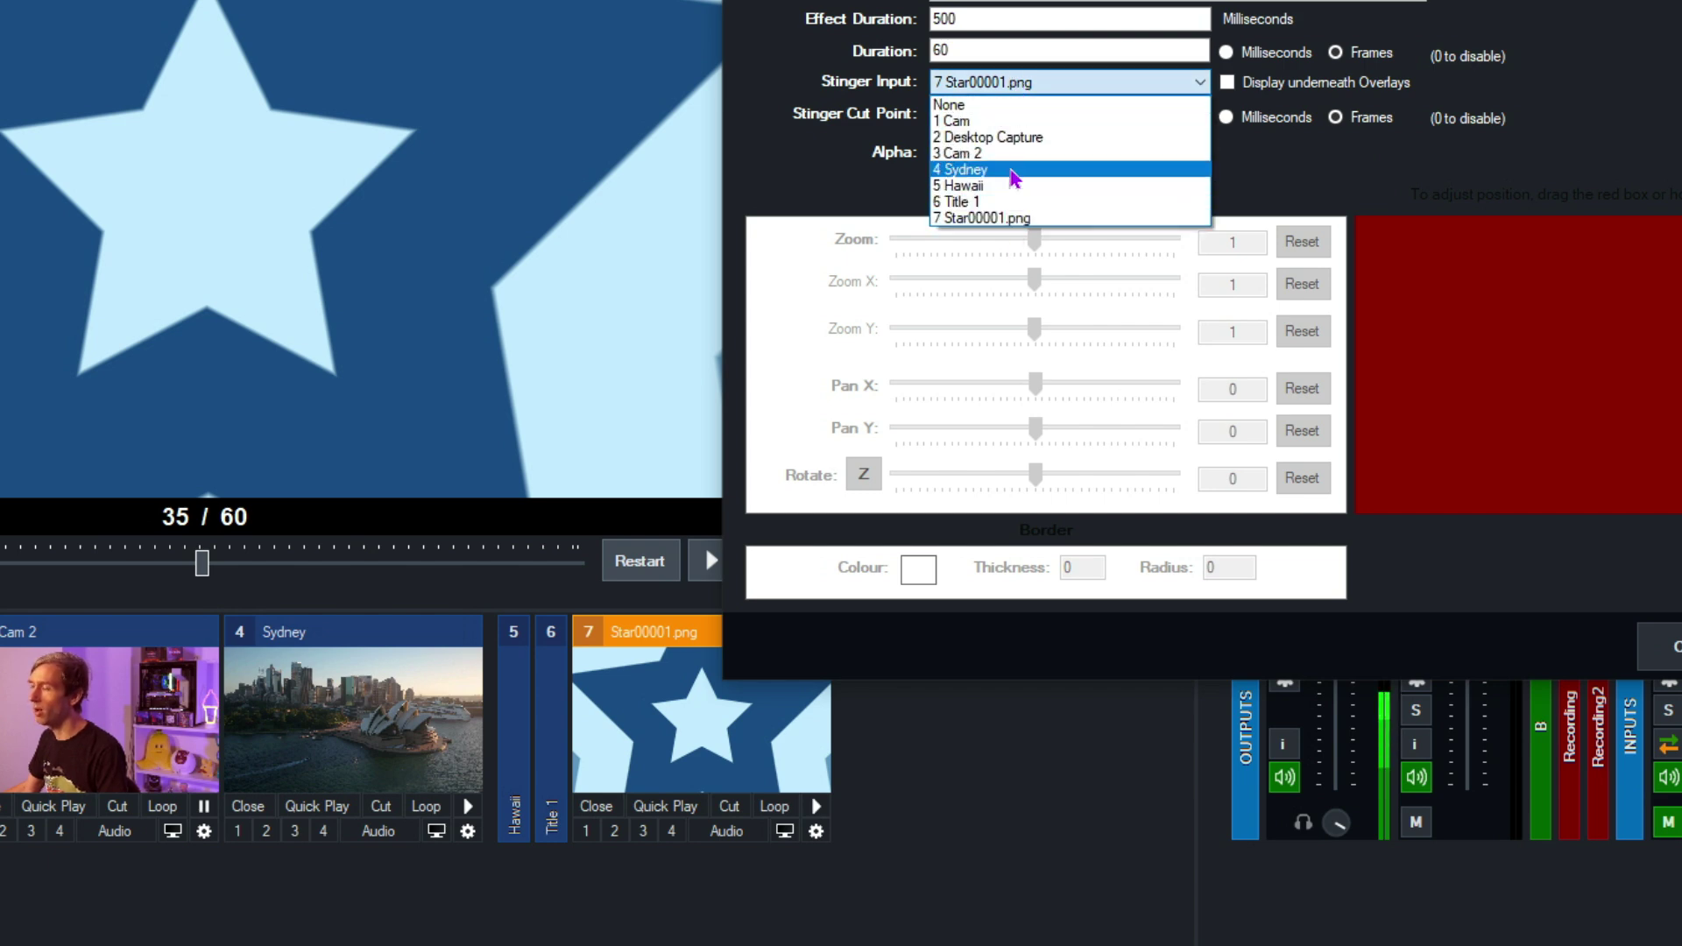
click(1019, 219)
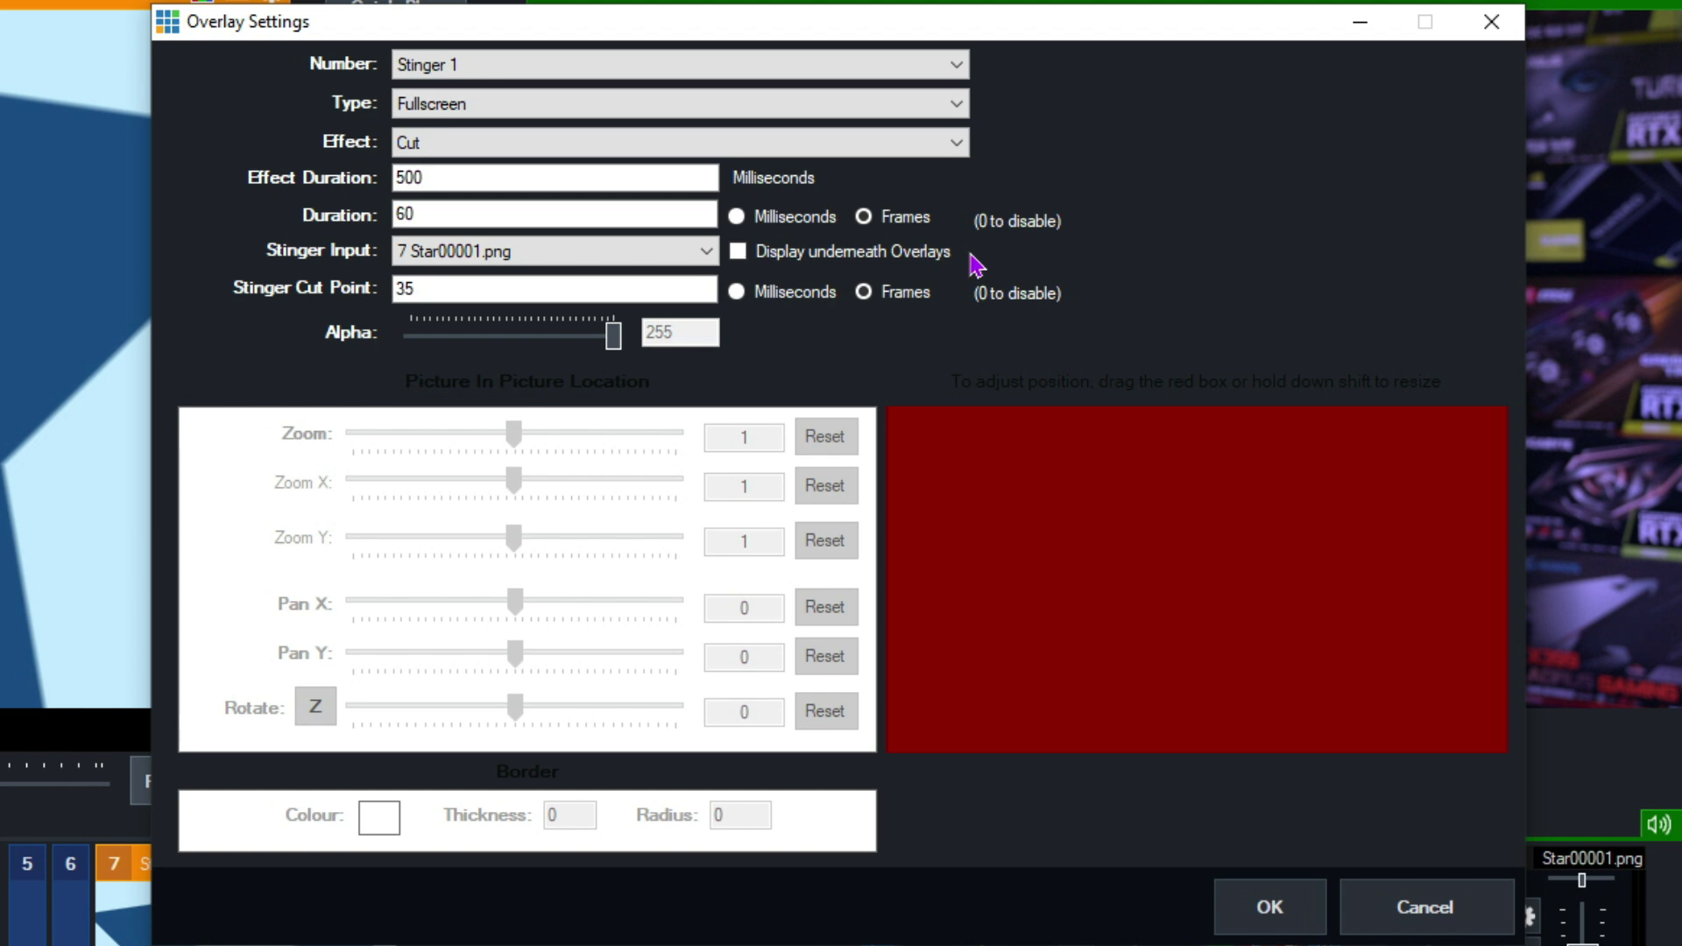
click(1275, 907)
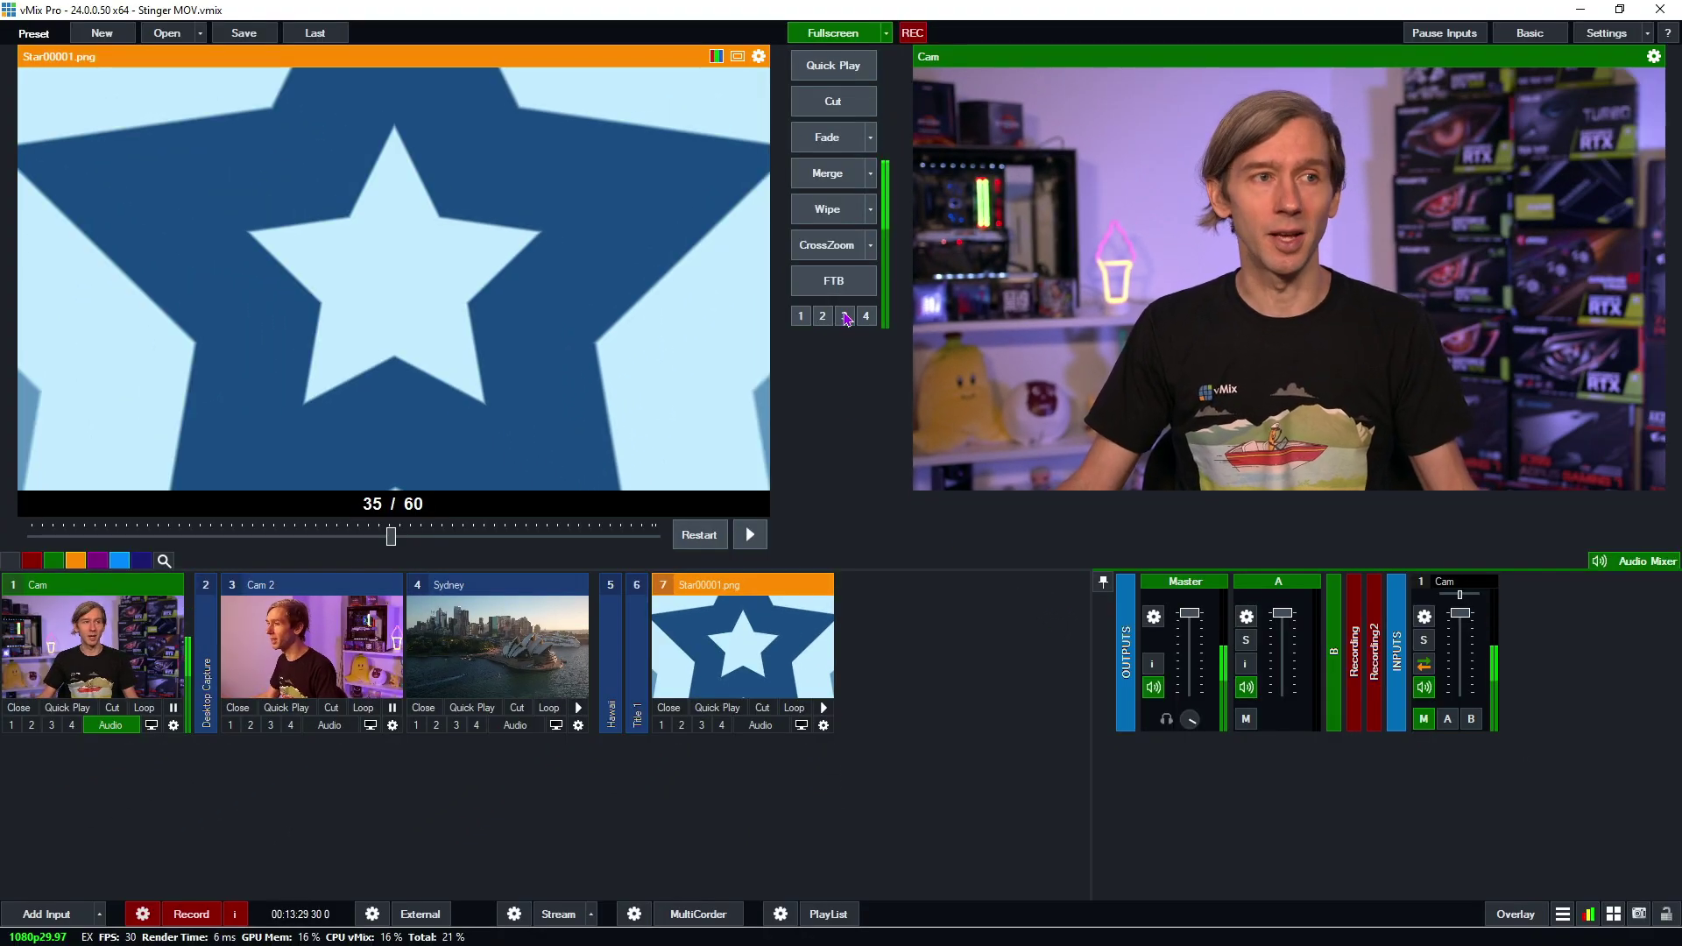
Step: Change the Wipe transition button's effect to Stinger 1
click(872, 214)
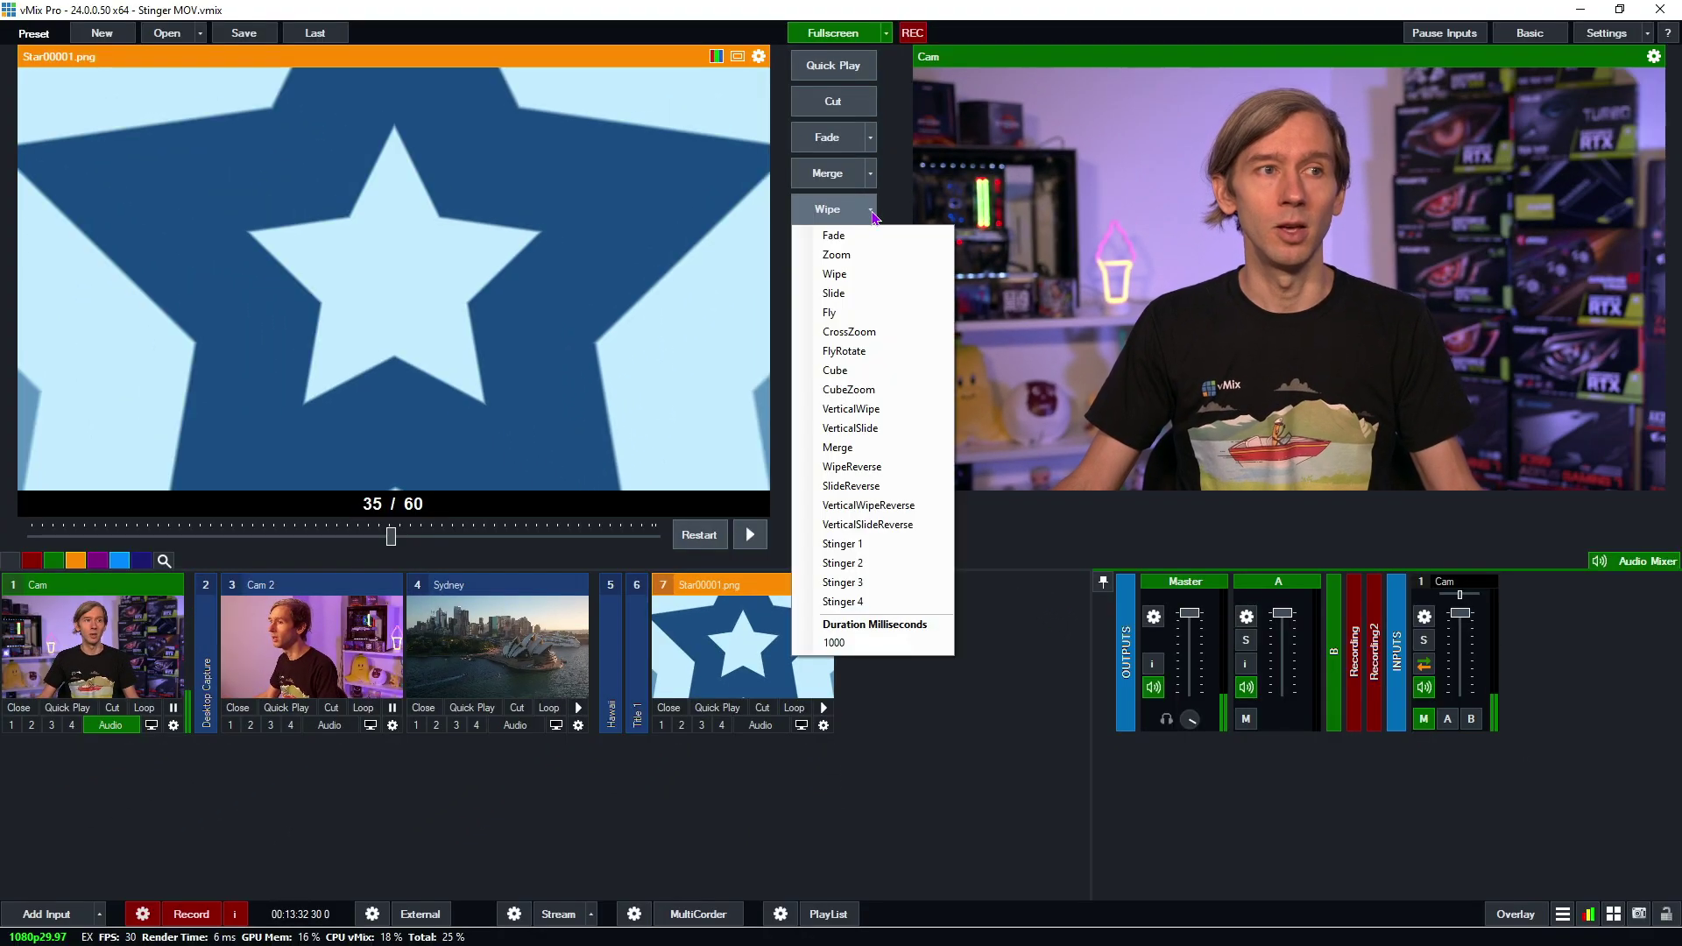
click(877, 543)
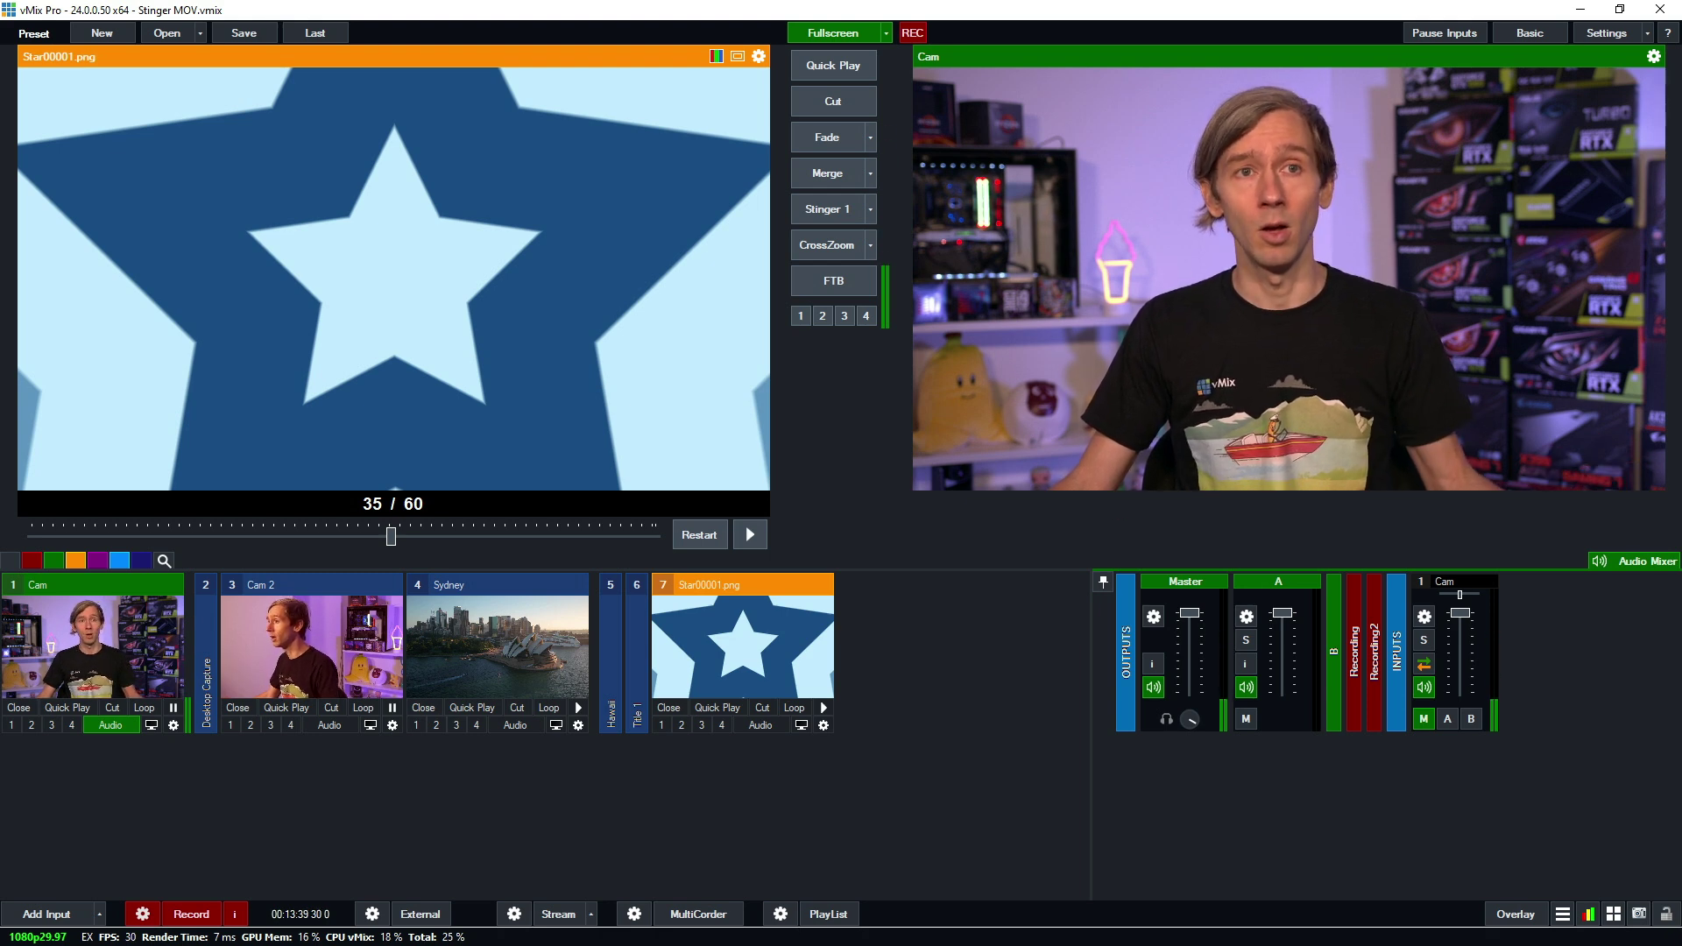
Step: Draft a new shortcut on key A for the Stinger1 transition function, then discard it and leave the settings
click(1607, 35)
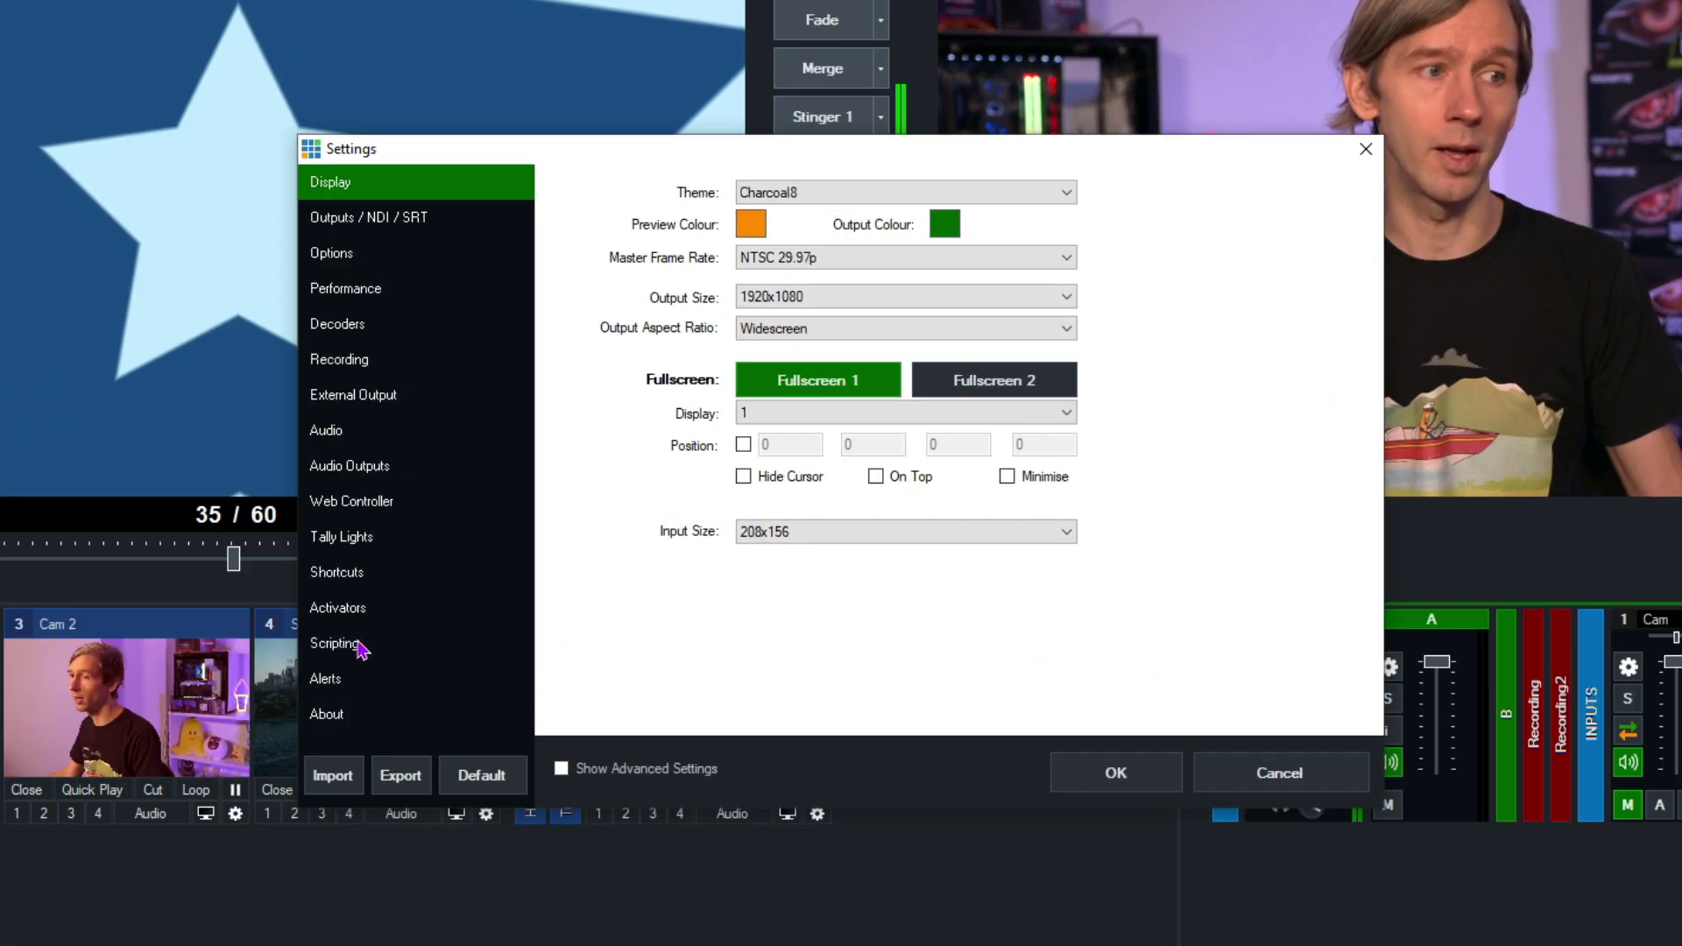
click(357, 576)
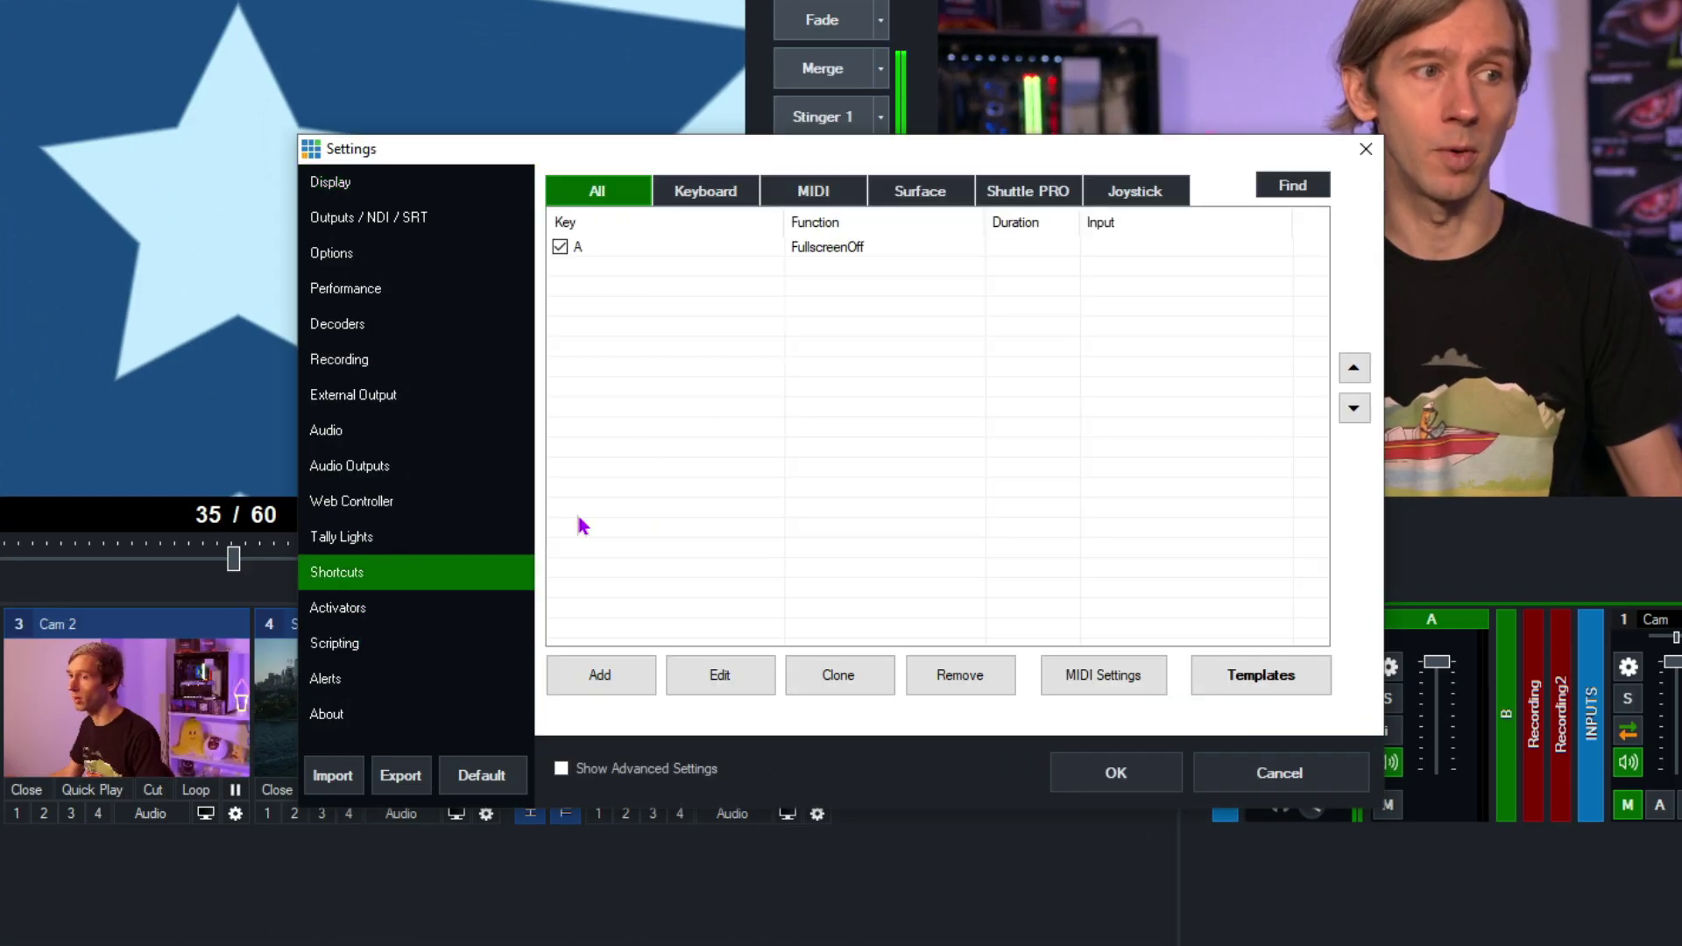
click(605, 676)
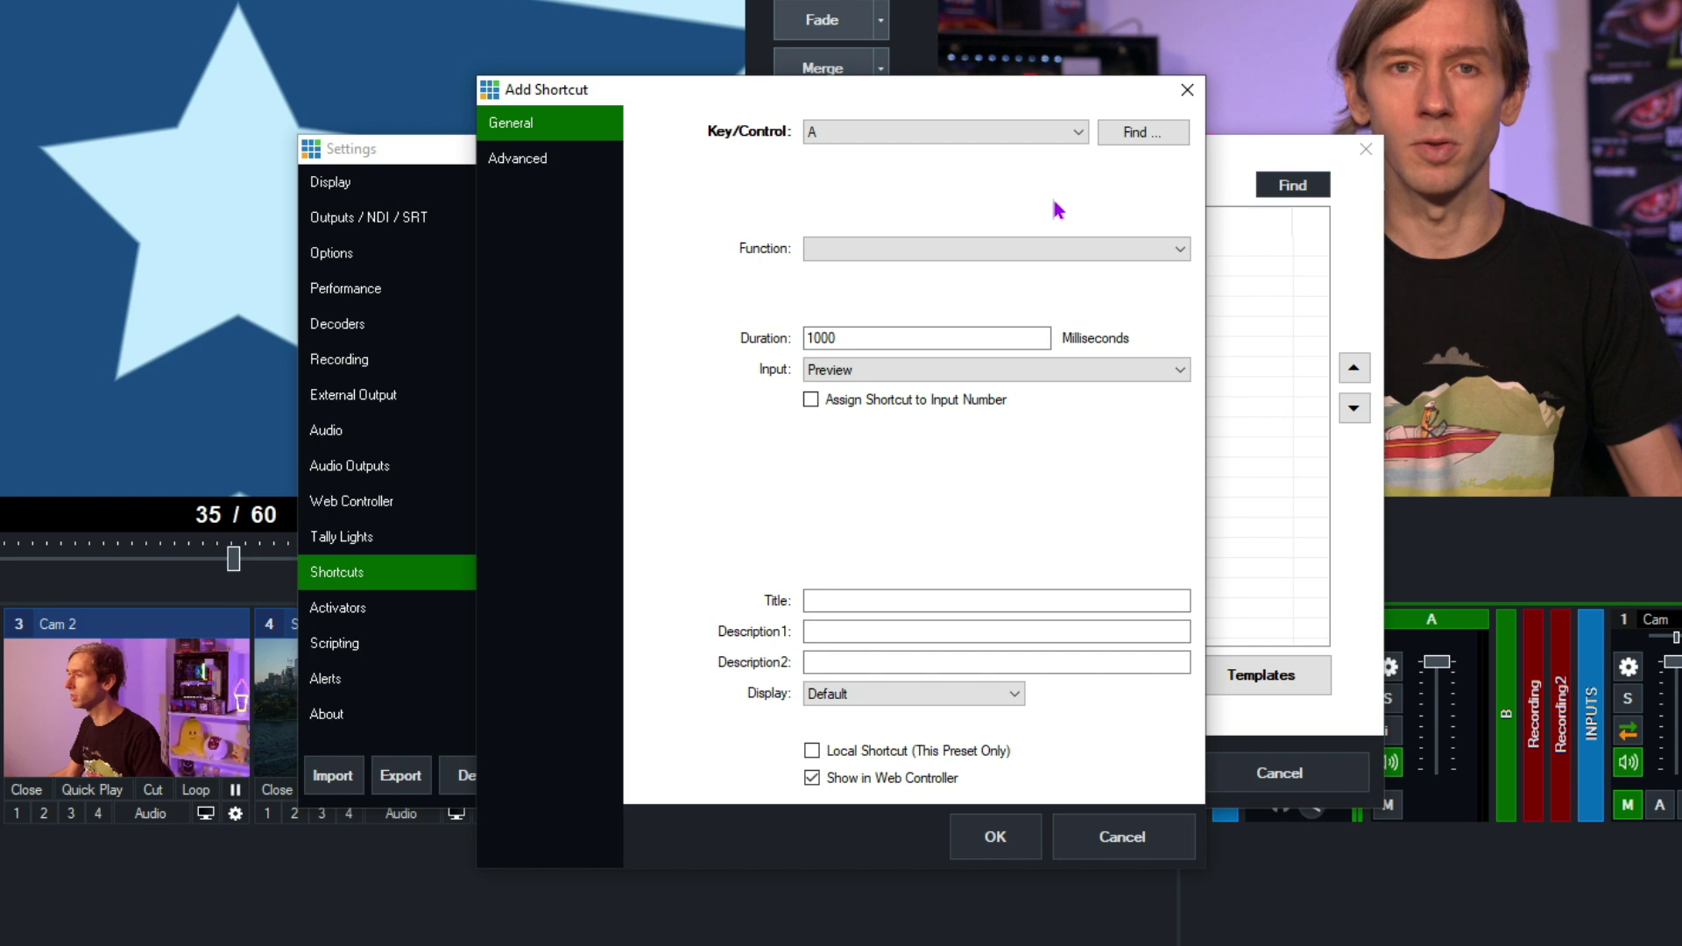
click(946, 250)
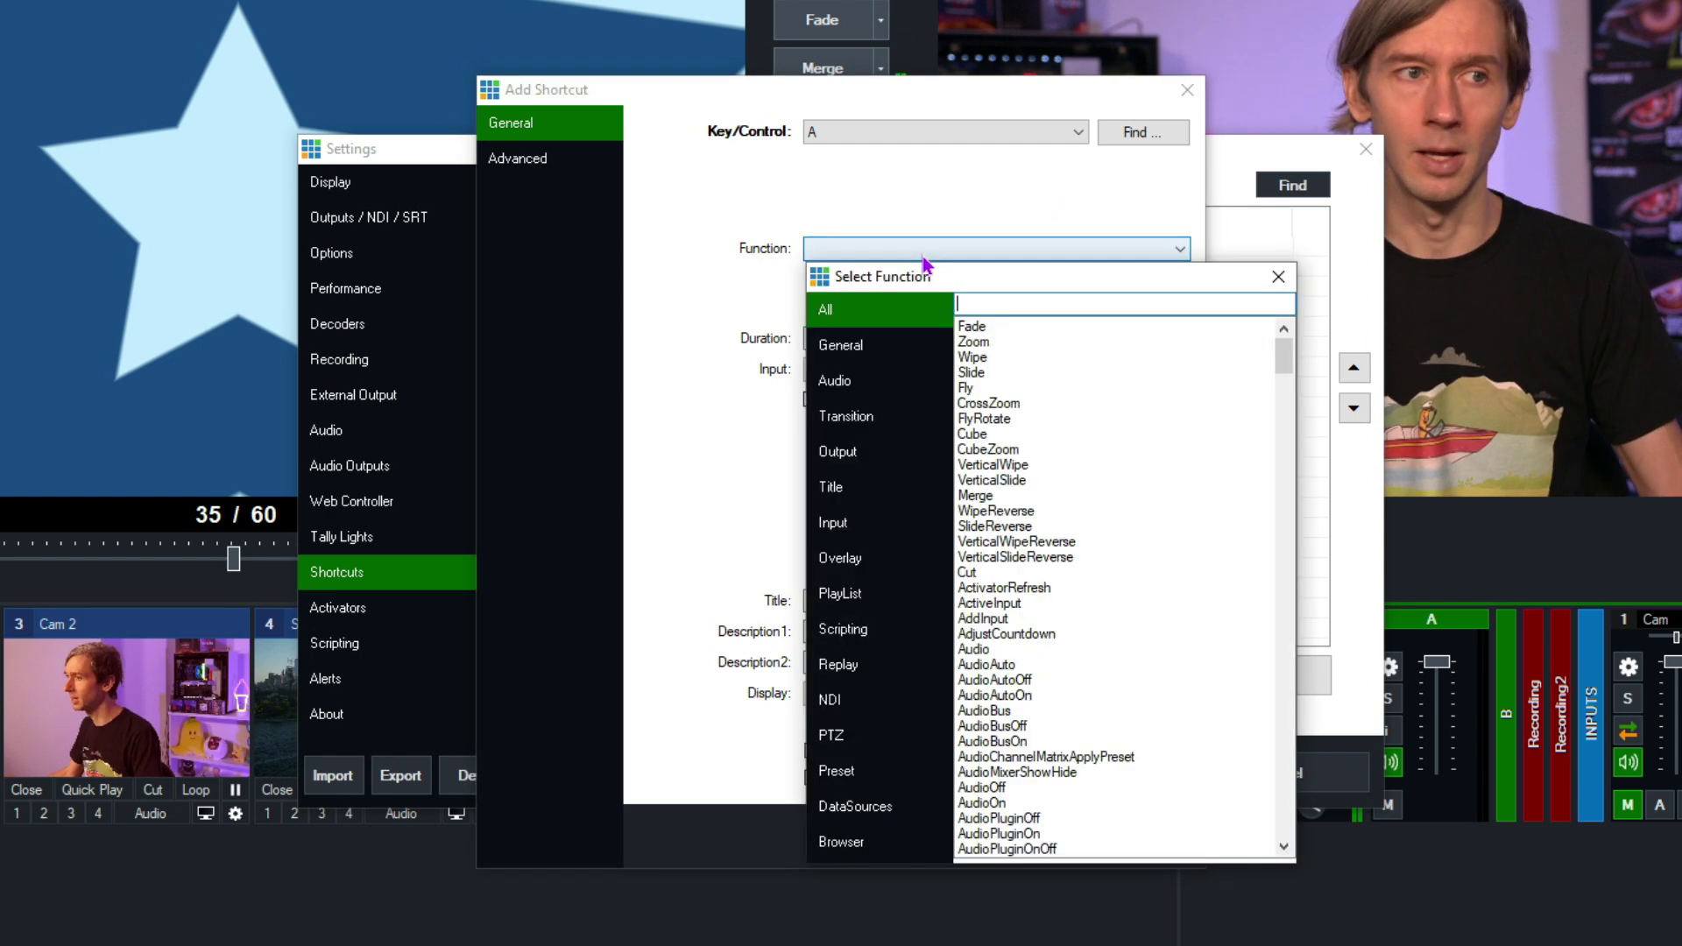
click(854, 421)
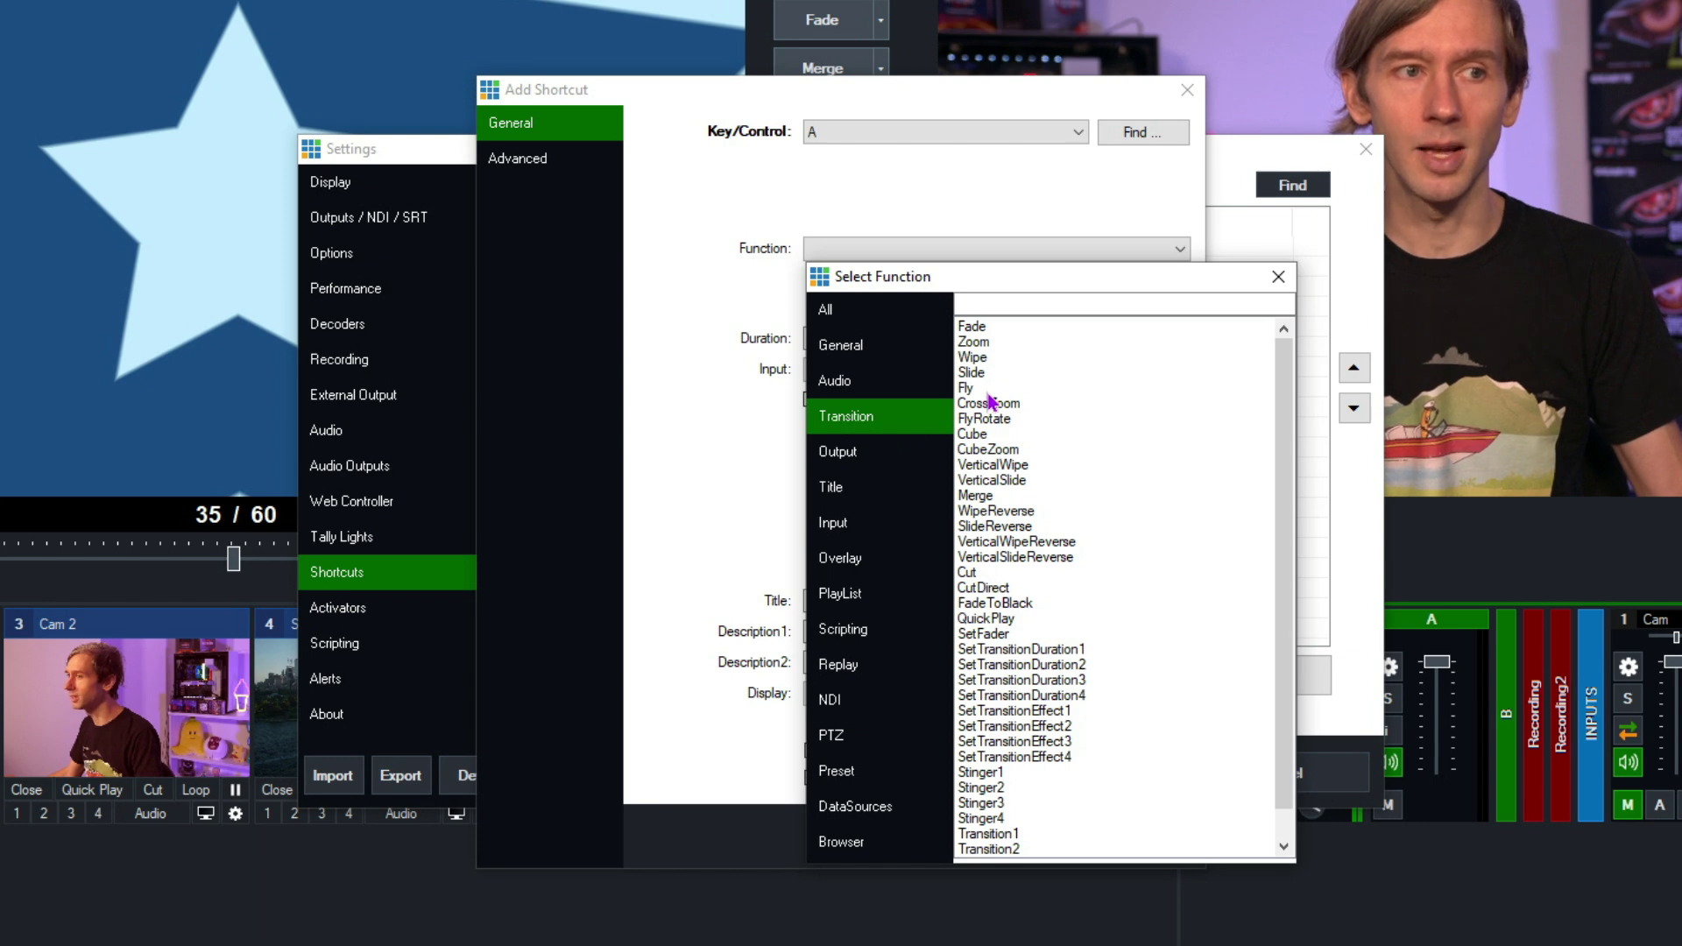
double_click(989, 774)
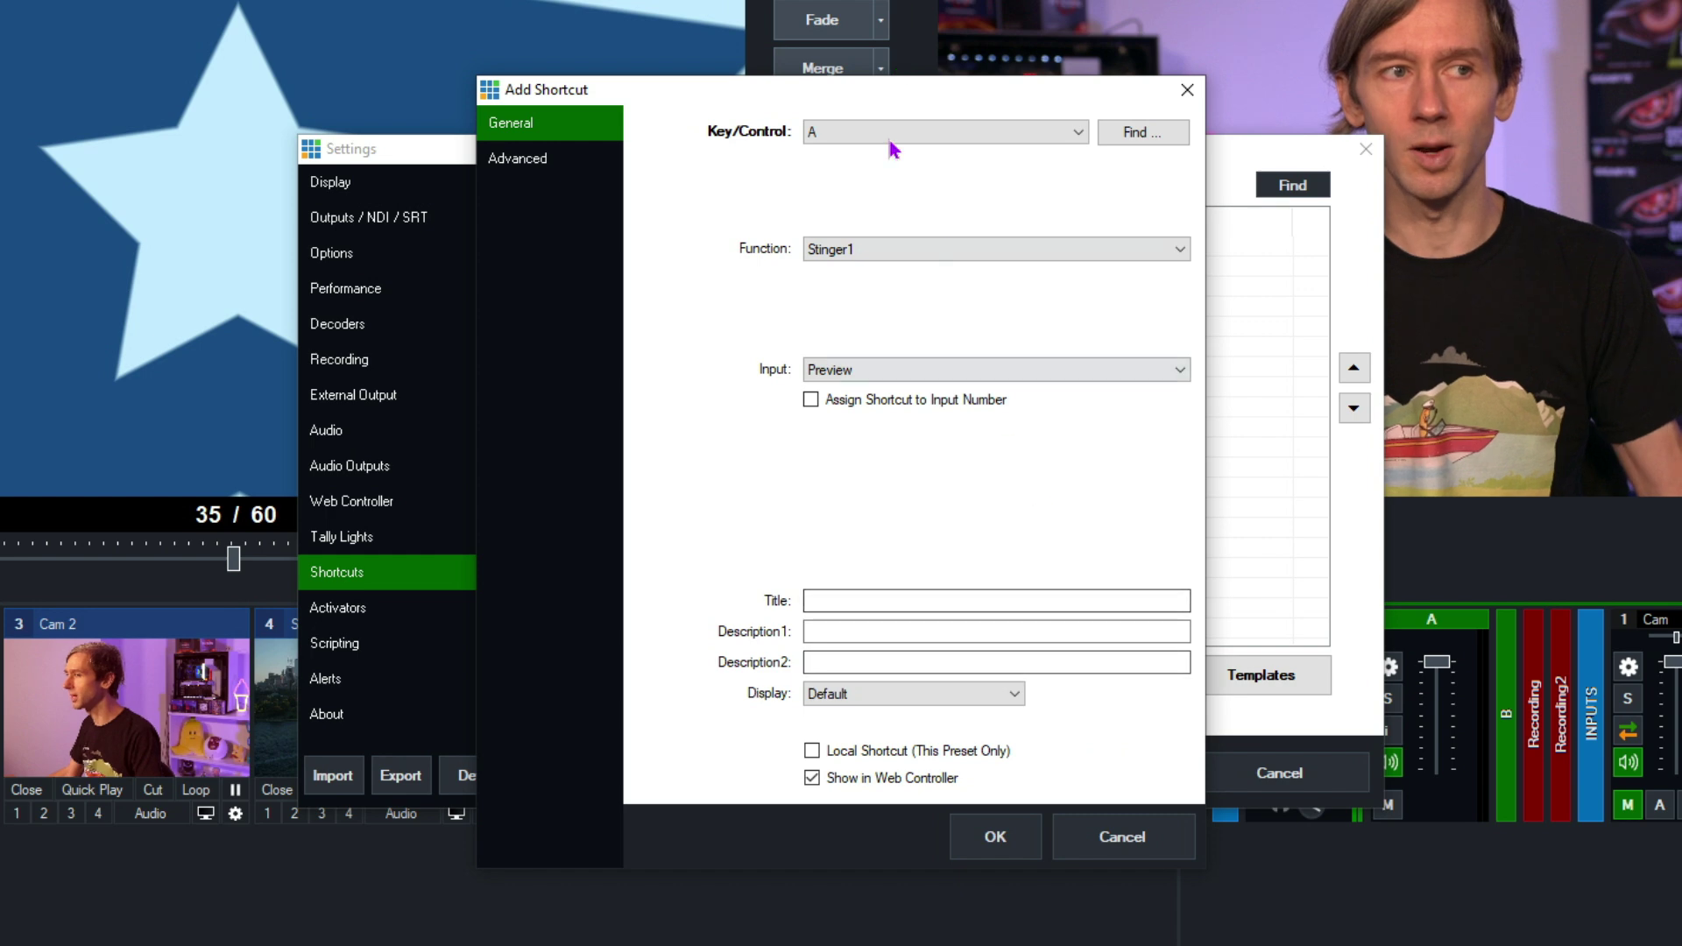
click(1139, 836)
click(1278, 775)
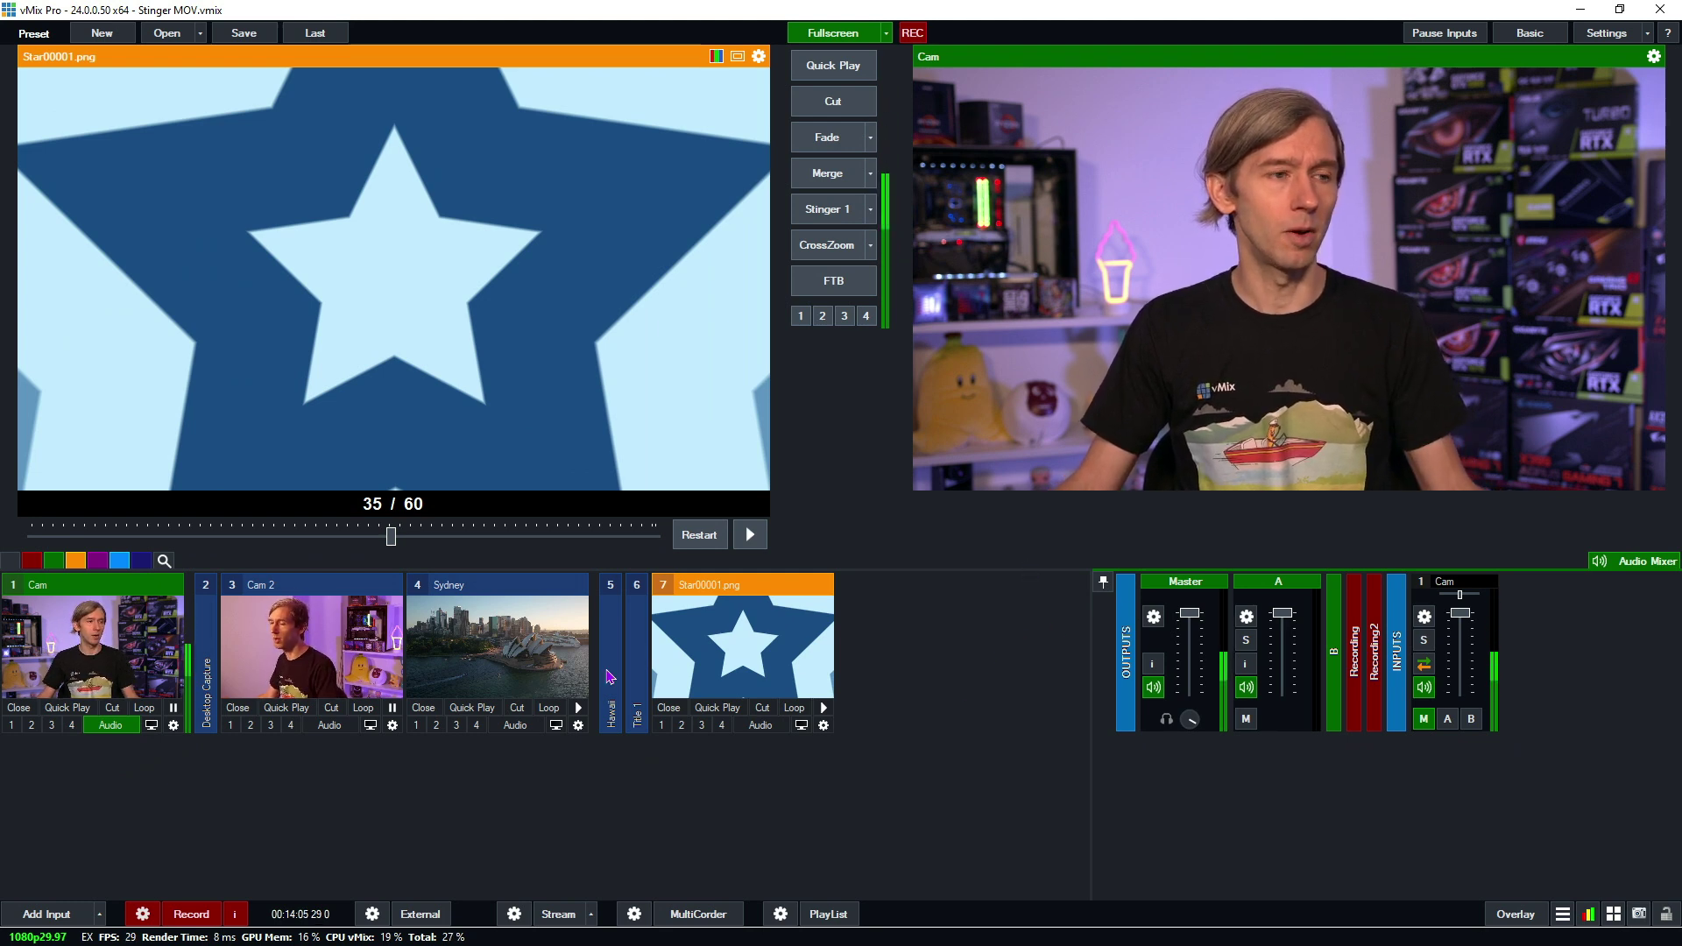
Step: Put the Sydney input in preview and run the Stinger 1 transition to output
click(504, 661)
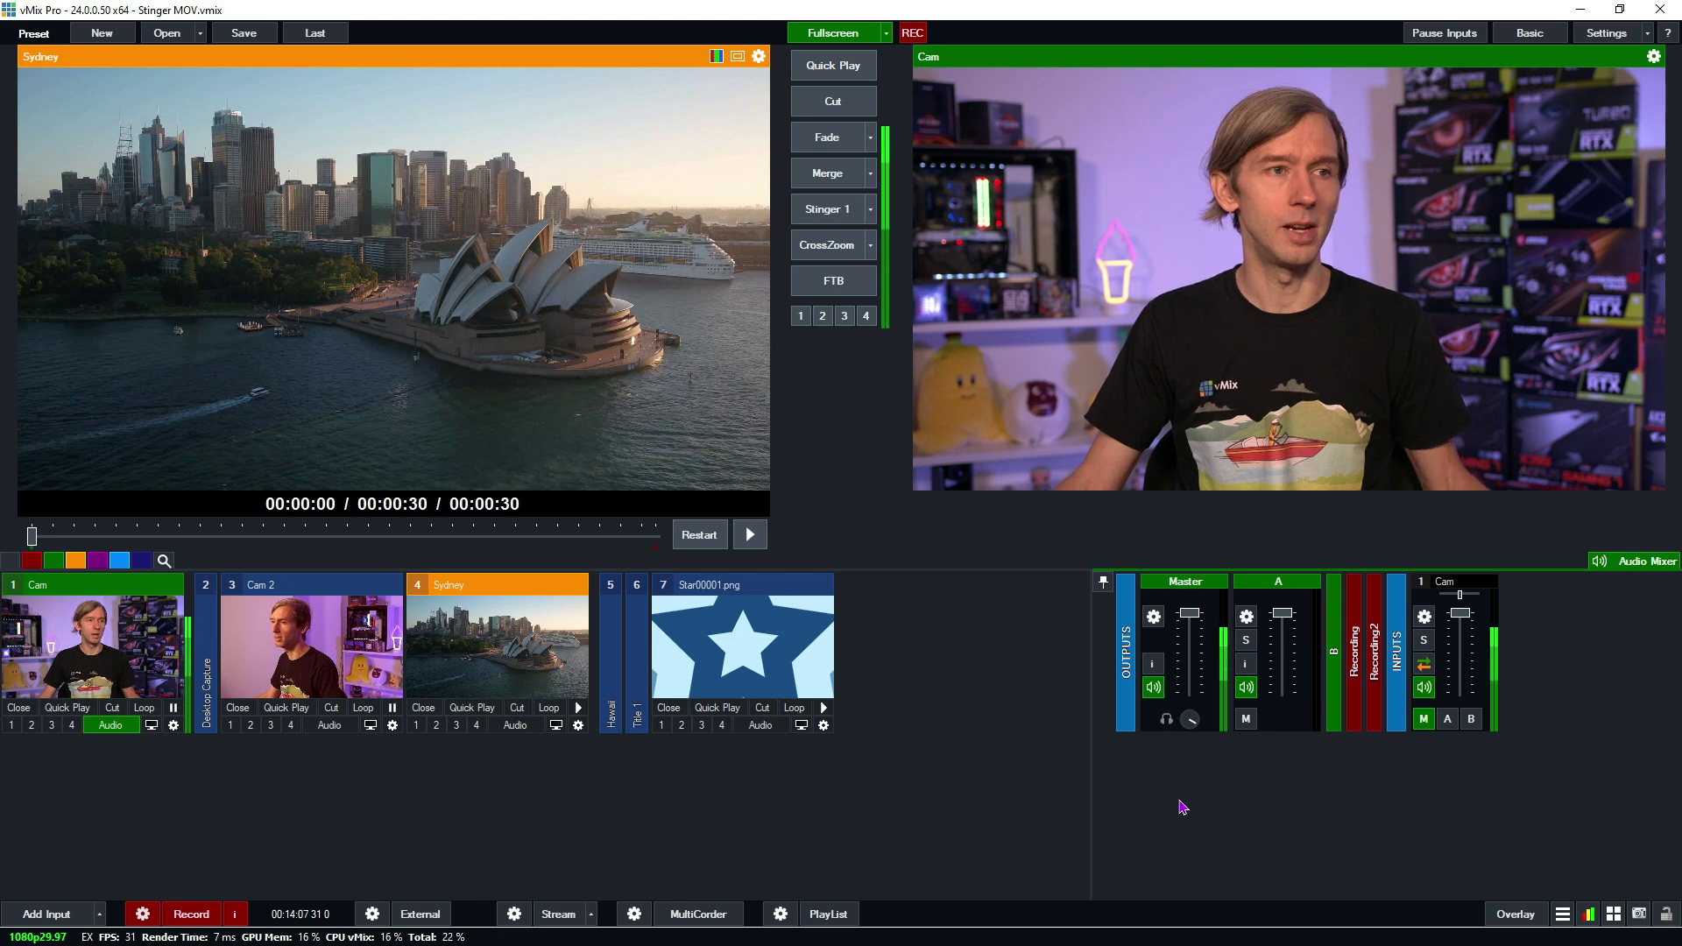
click(832, 210)
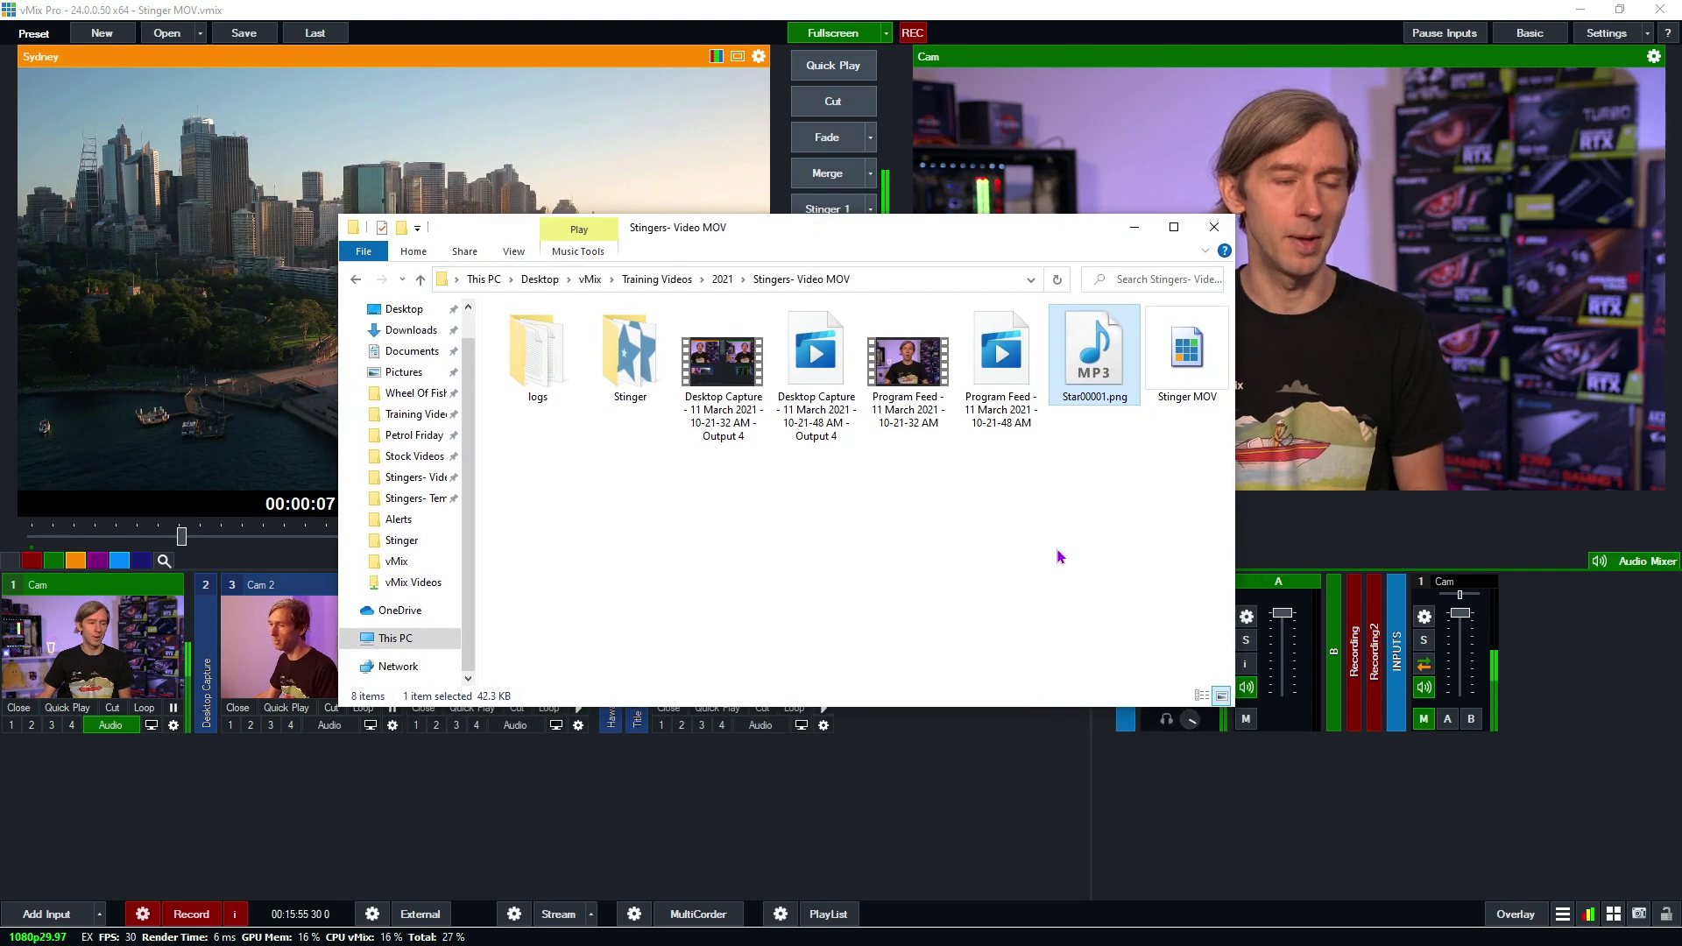
Step: Move the Star00001.png MP3 file from the Stingers- Video MOV folder into the Stinger folder, and open that folder
click(1008, 509)
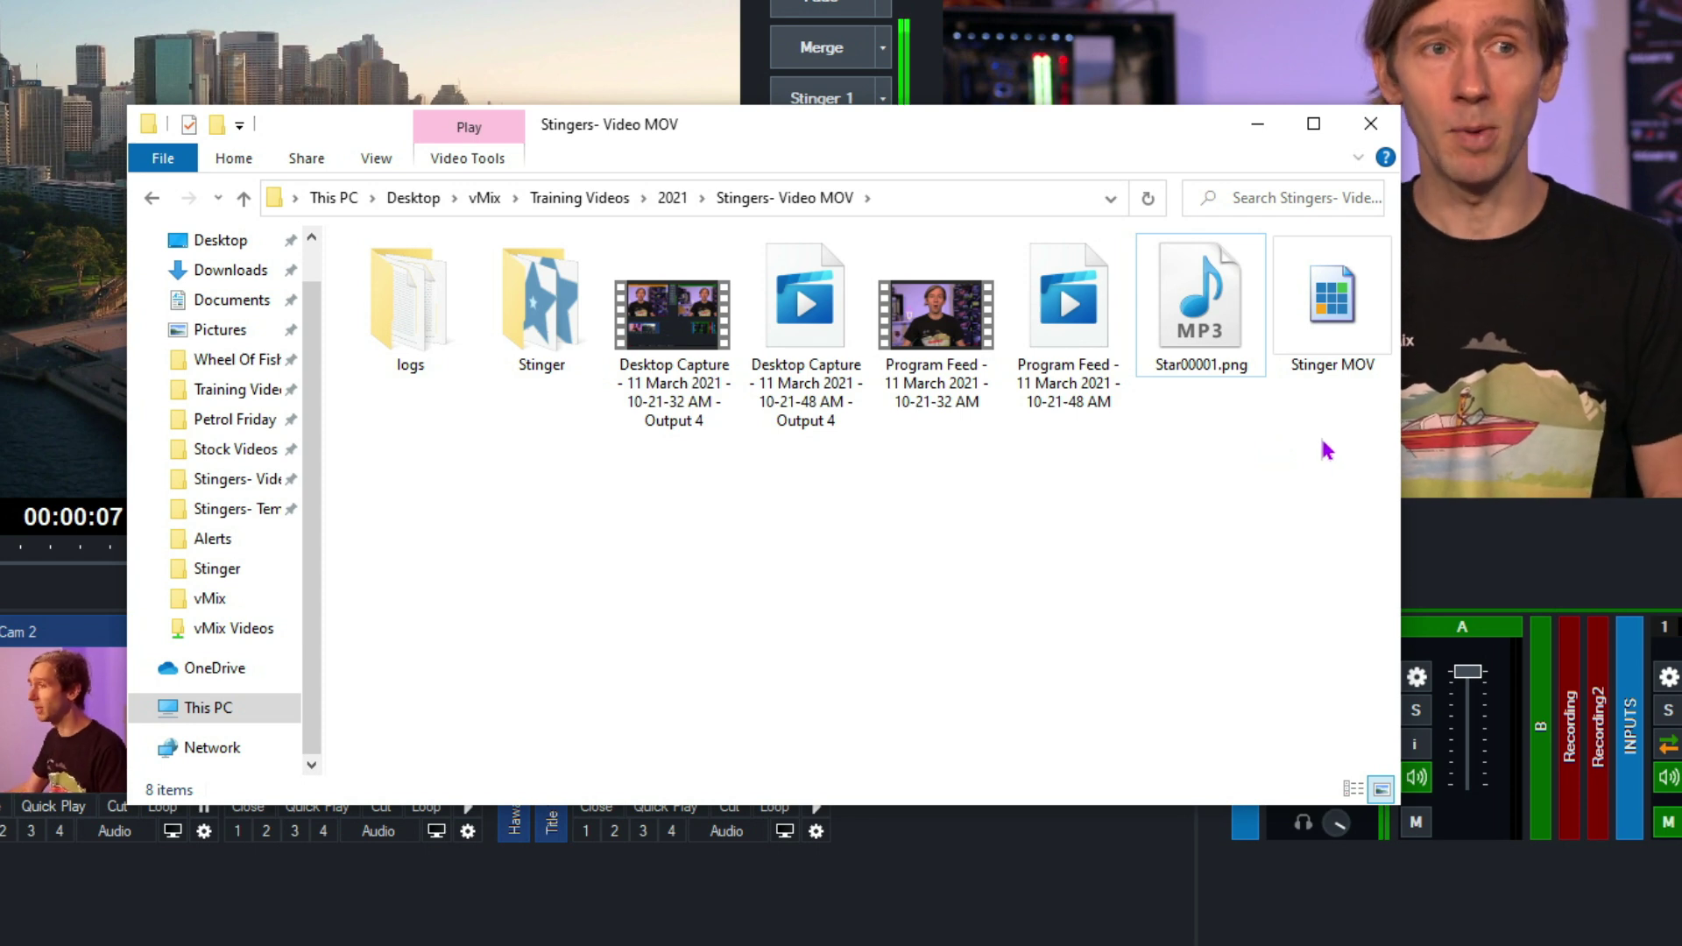
mouse_move(1191, 347)
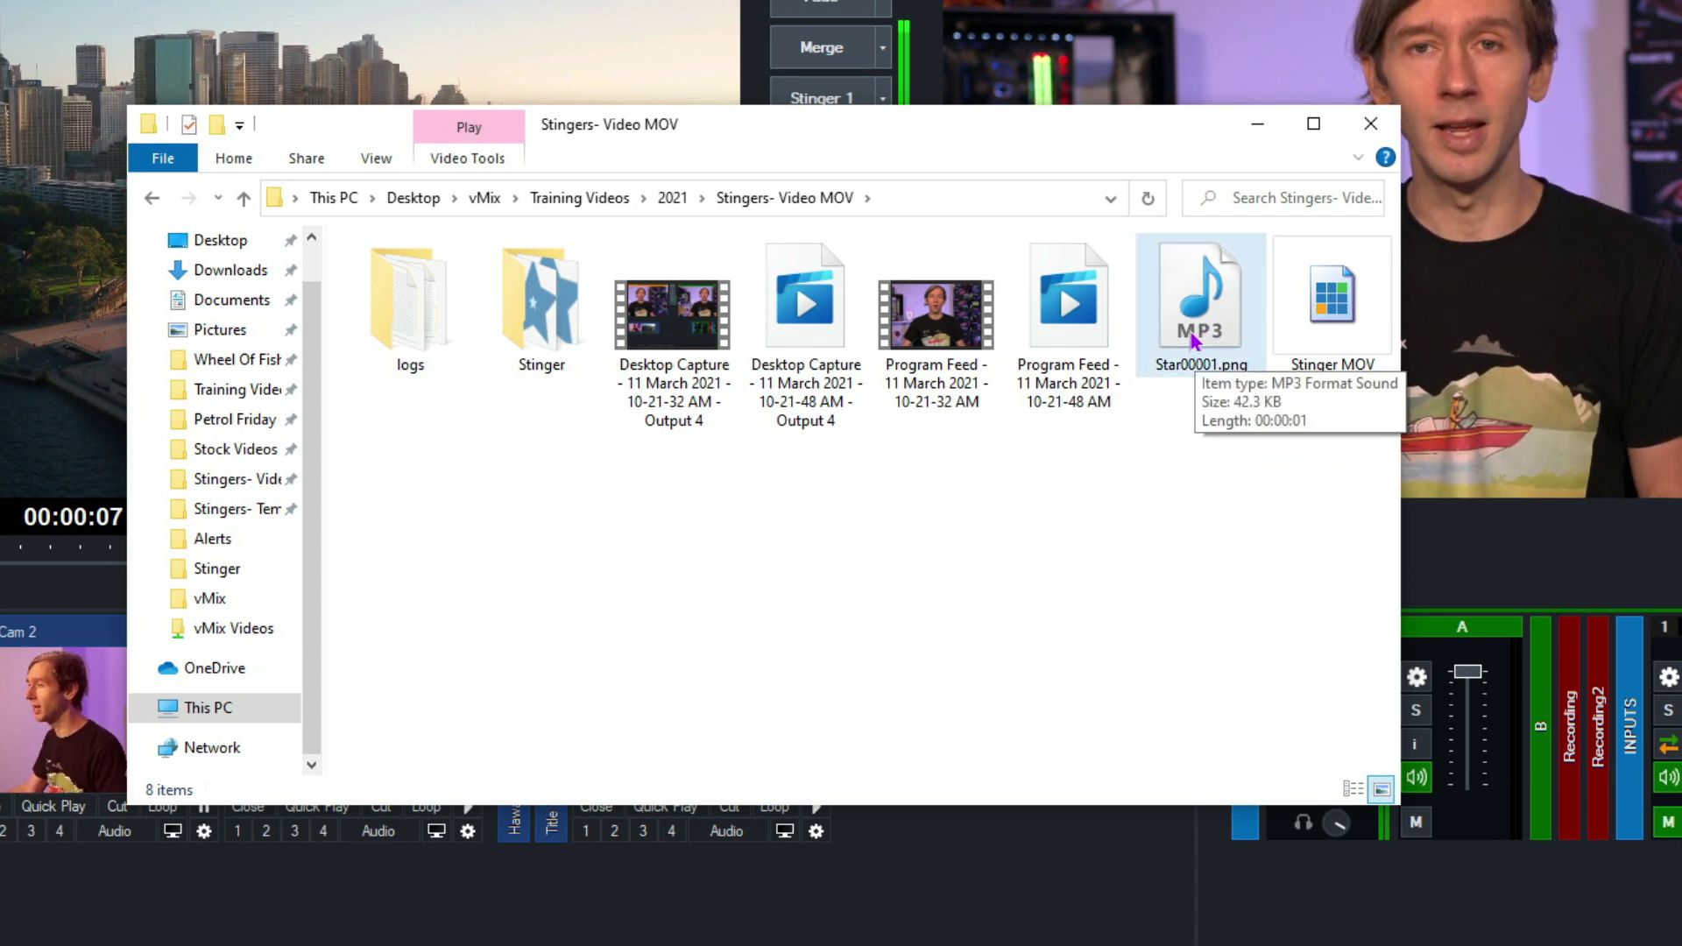
drag(1200, 329, 539, 340)
click(539, 342)
double_click(539, 341)
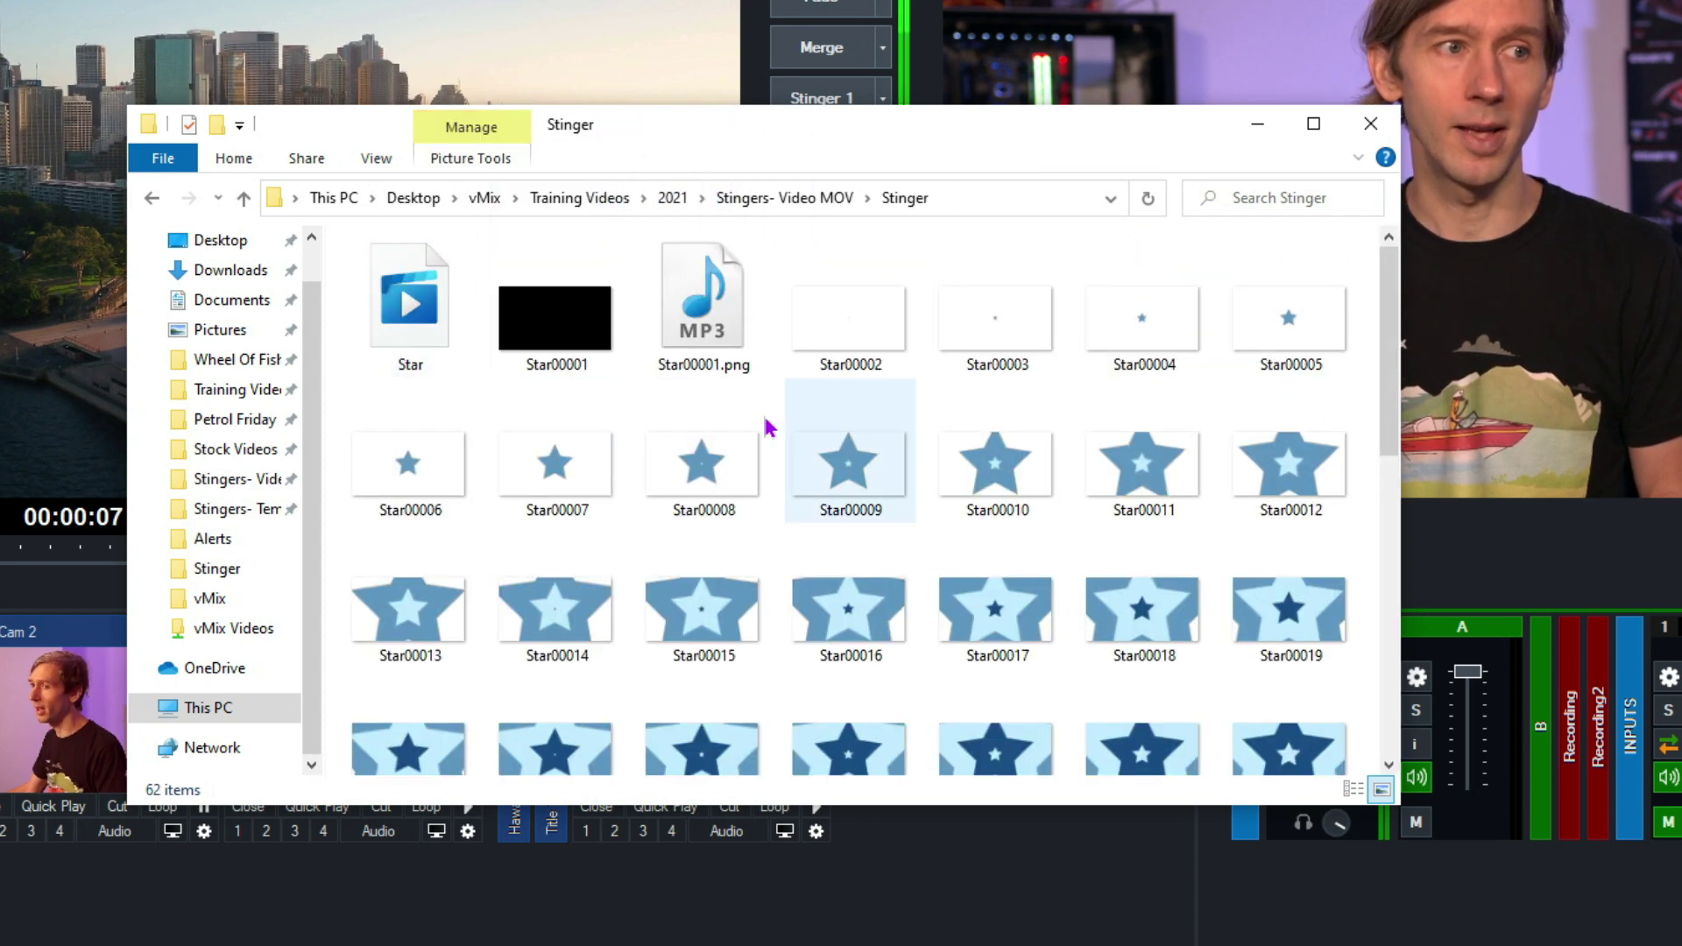
mouse_move(710, 375)
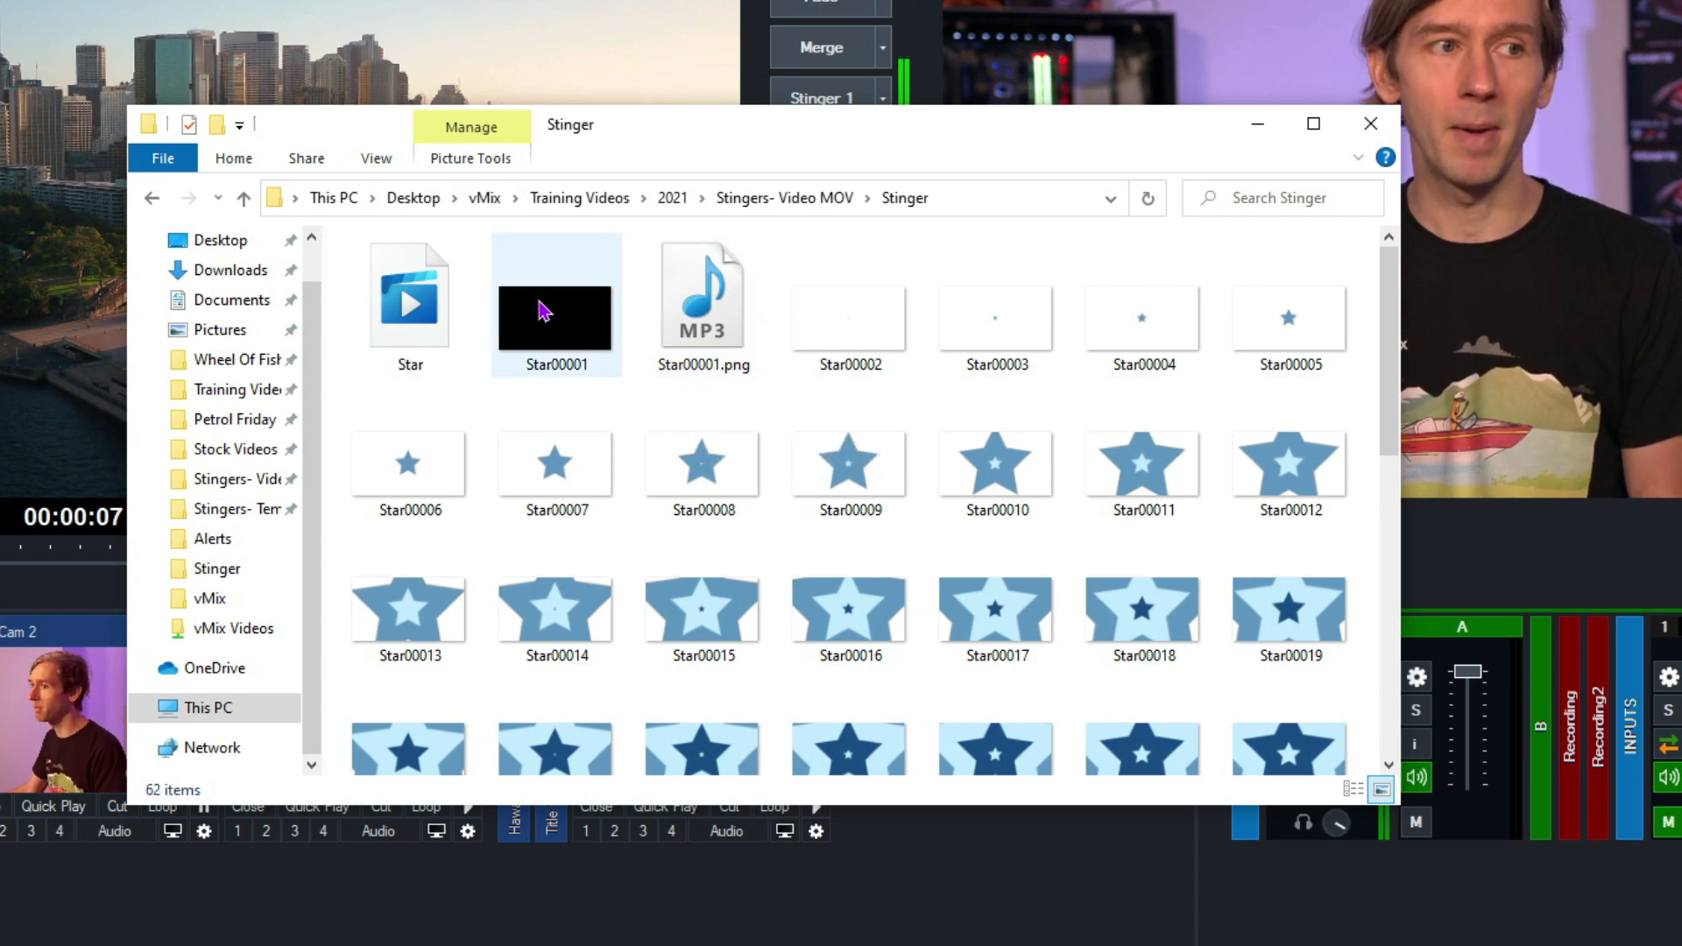
mouse_move(563, 354)
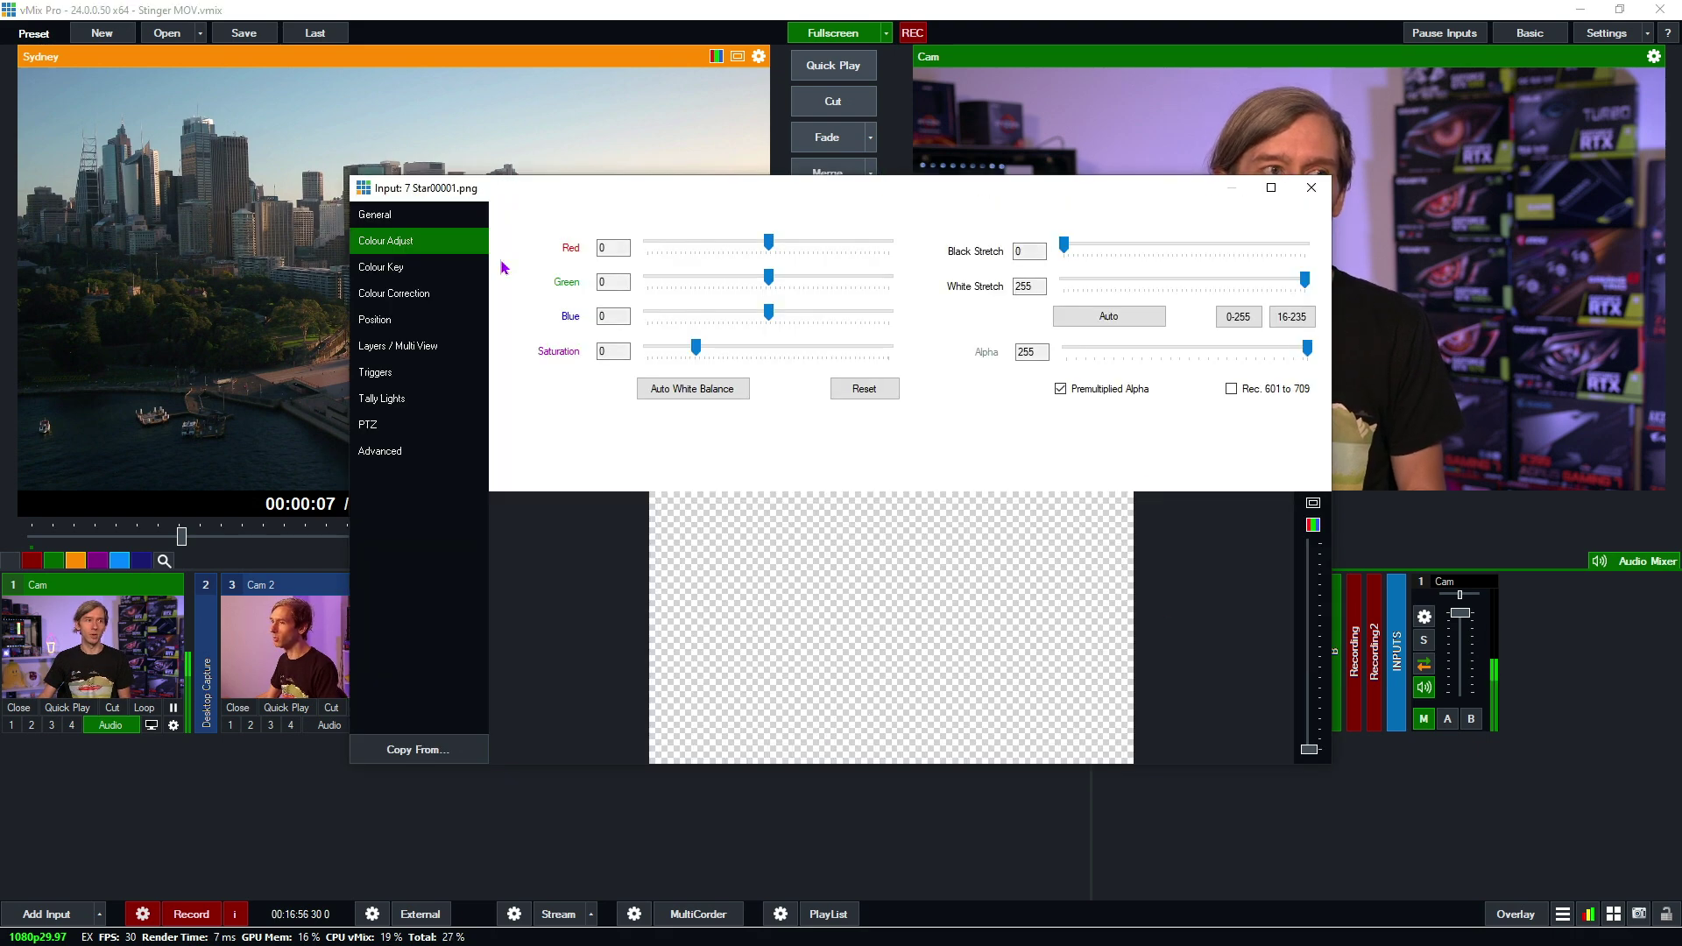
Step: Reload the Star00001.png input's source from the image sequence in the Stinger folder, and close the input settings
click(375, 215)
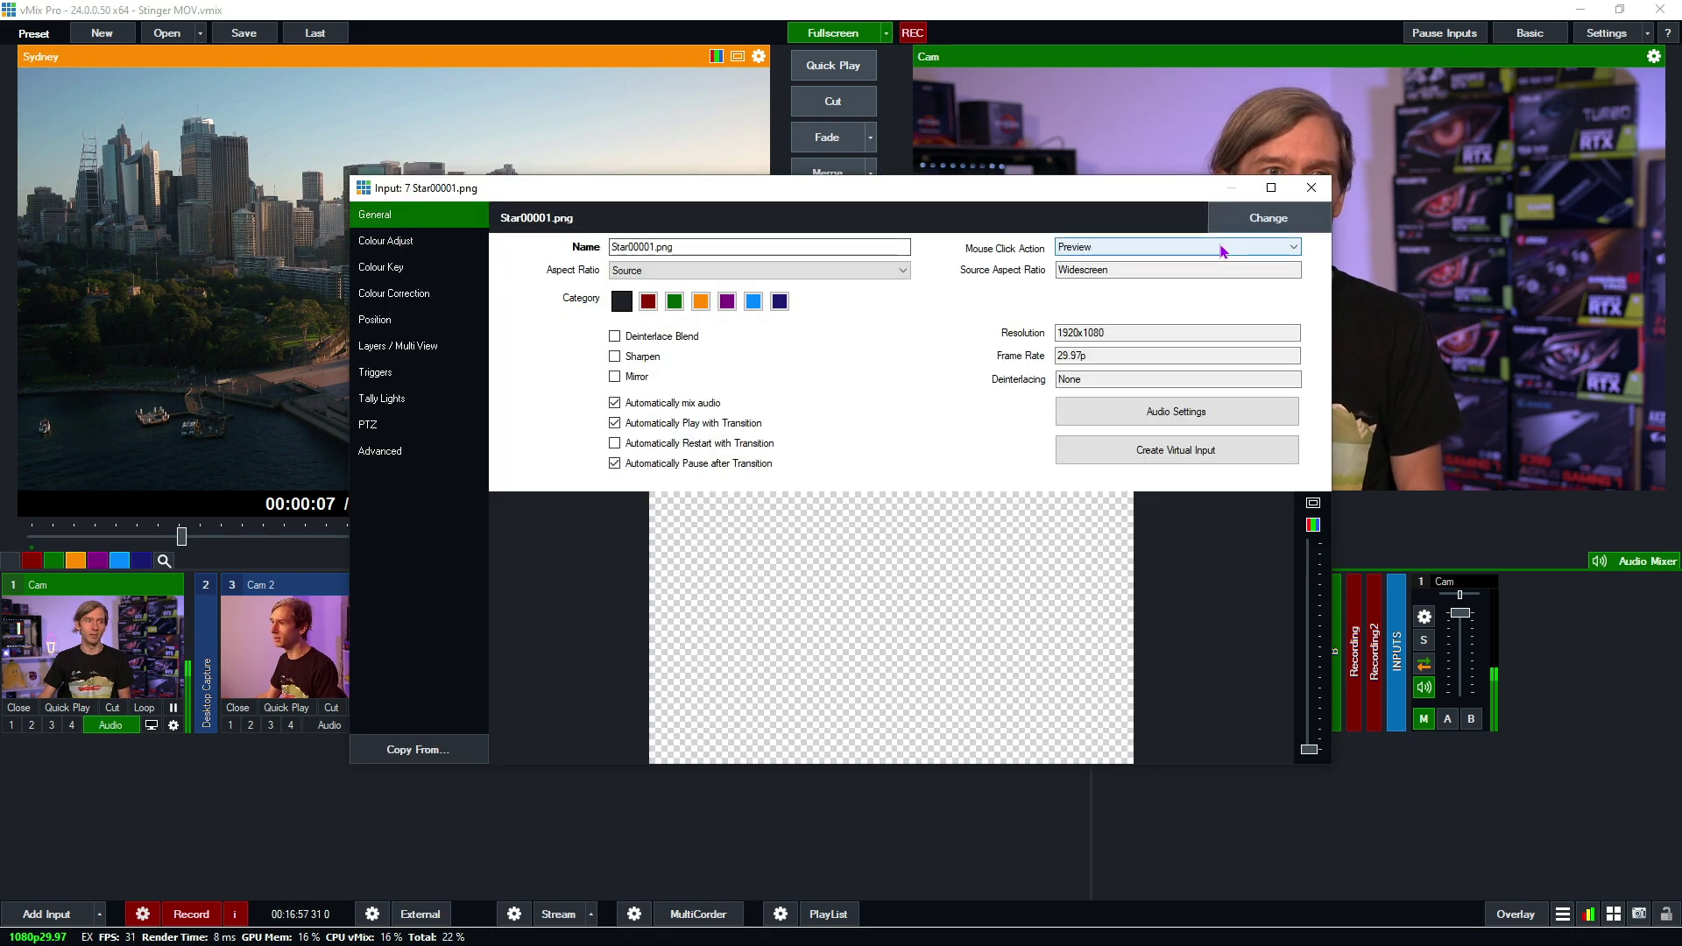
click(1271, 216)
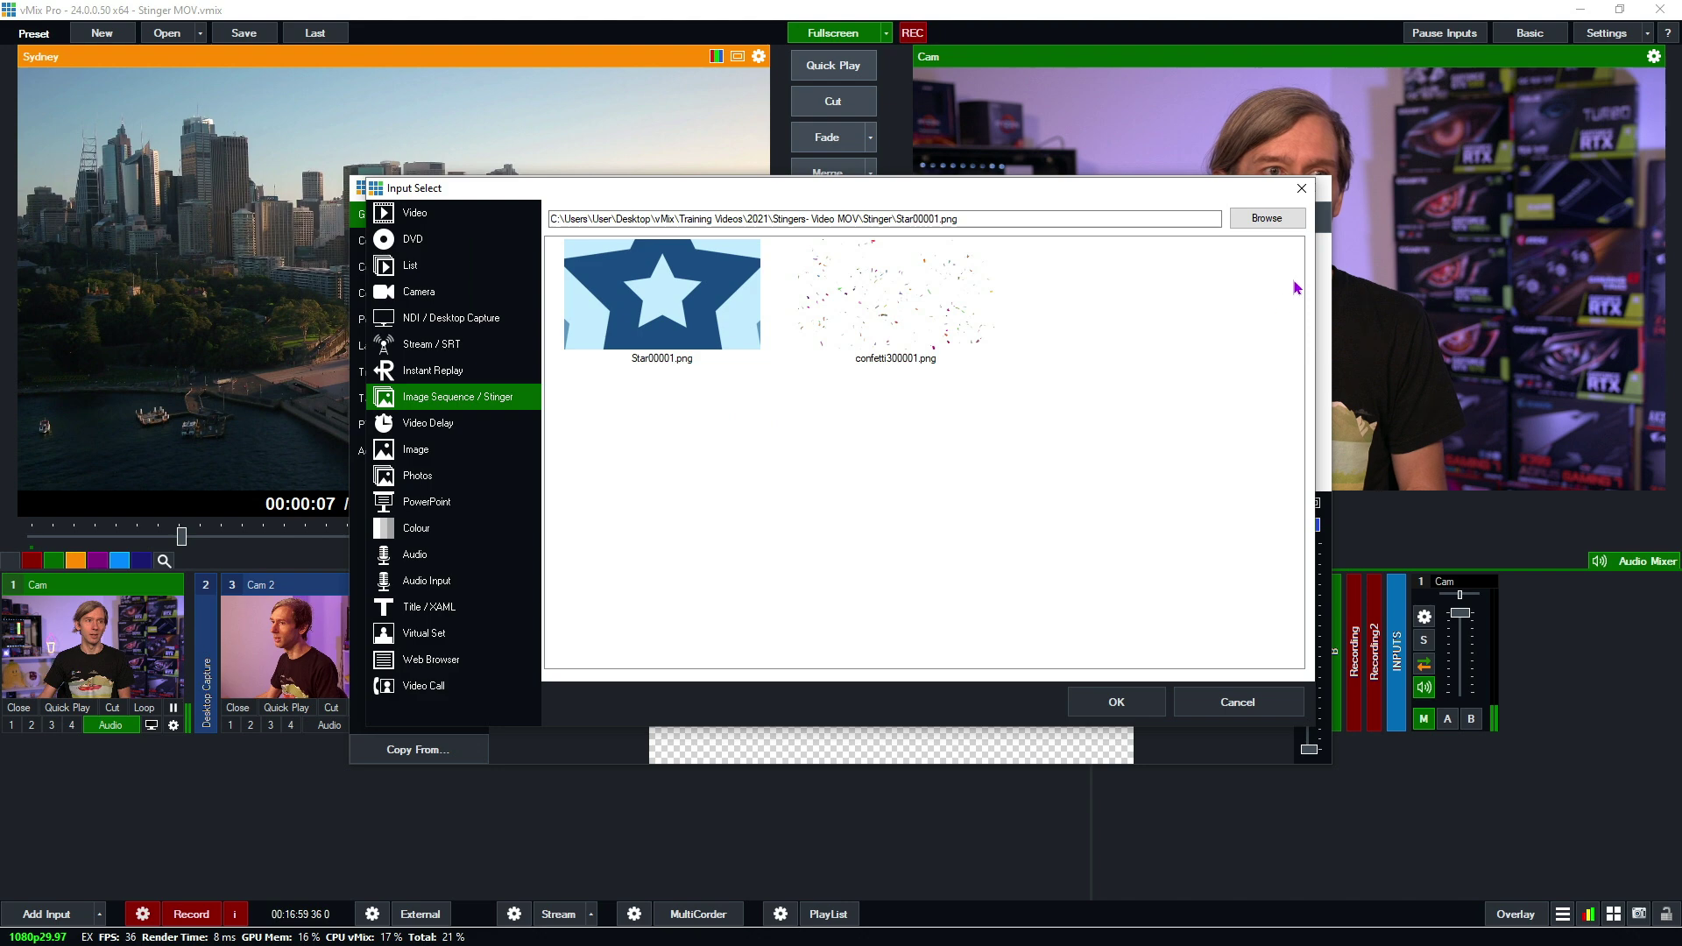
click(1144, 701)
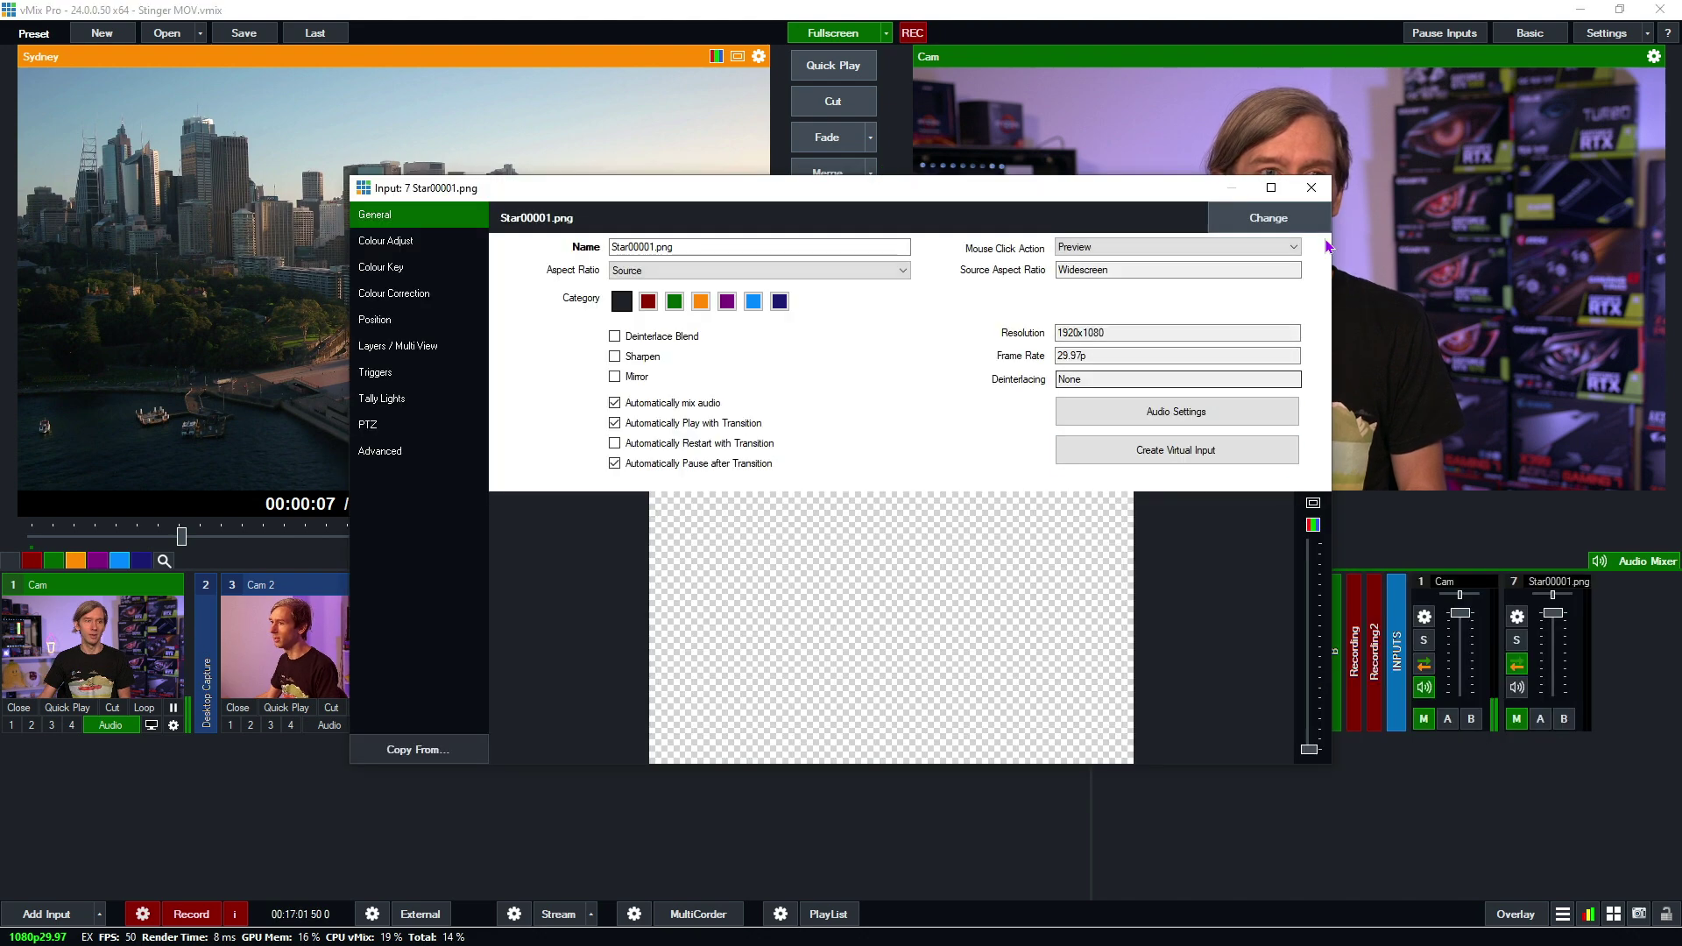
click(1312, 187)
Step: Check and confirm the Stinger 1 overlay settings, and turn on audio for the Star00001.png input
click(1516, 914)
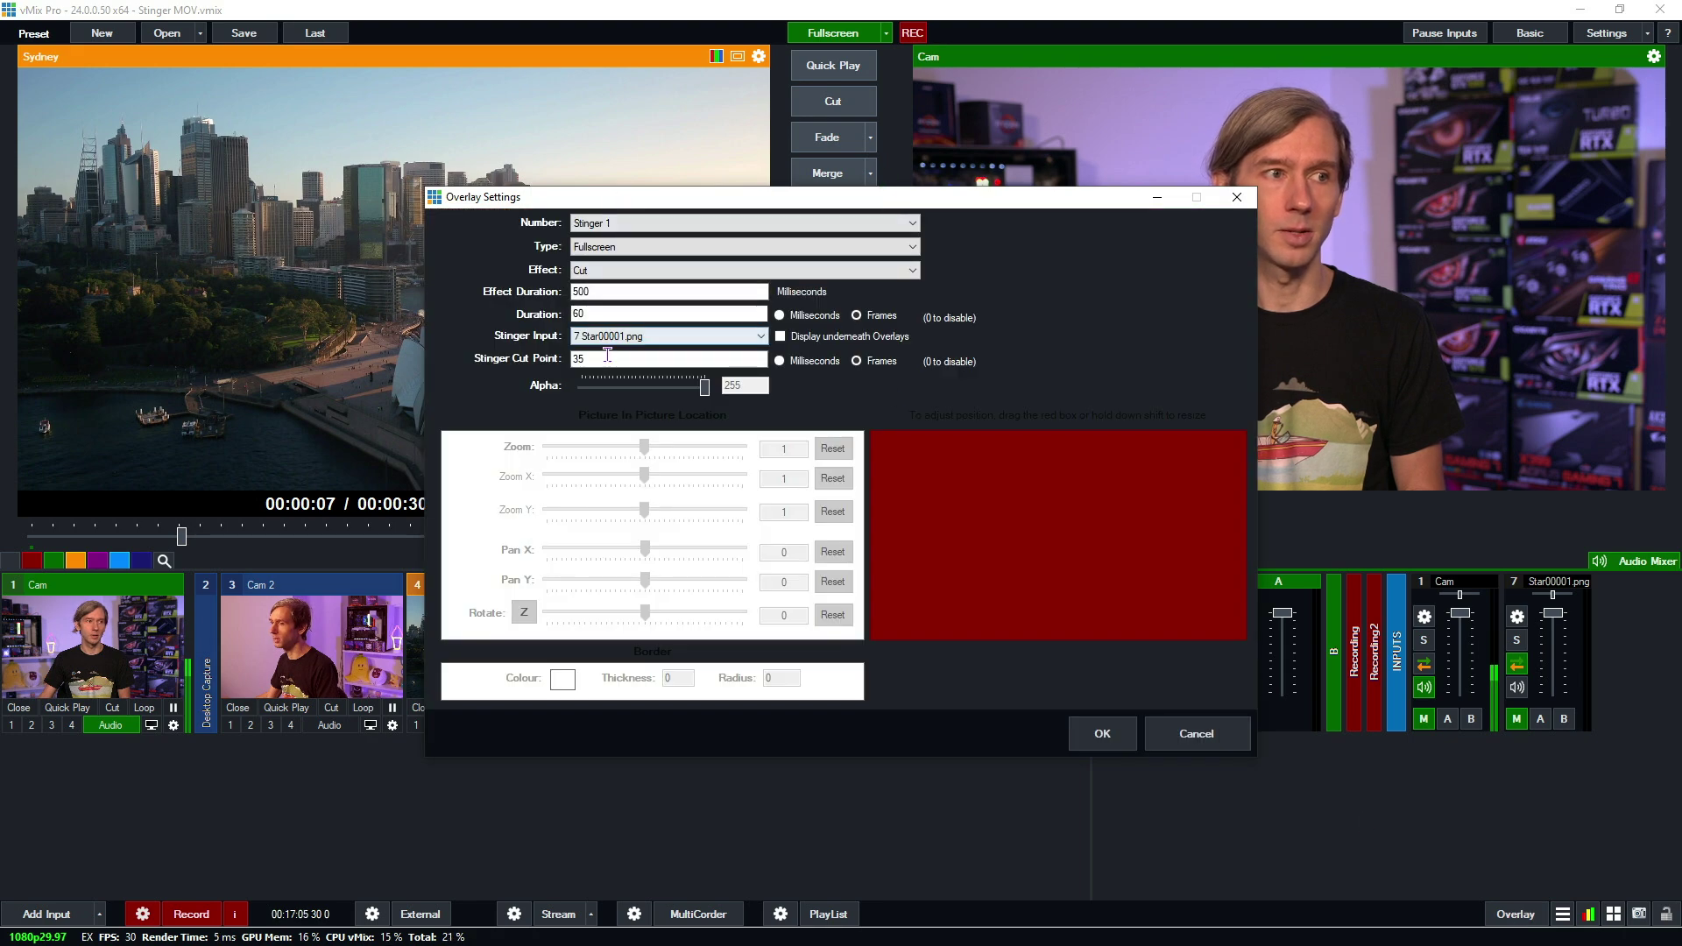
click(1103, 734)
click(763, 726)
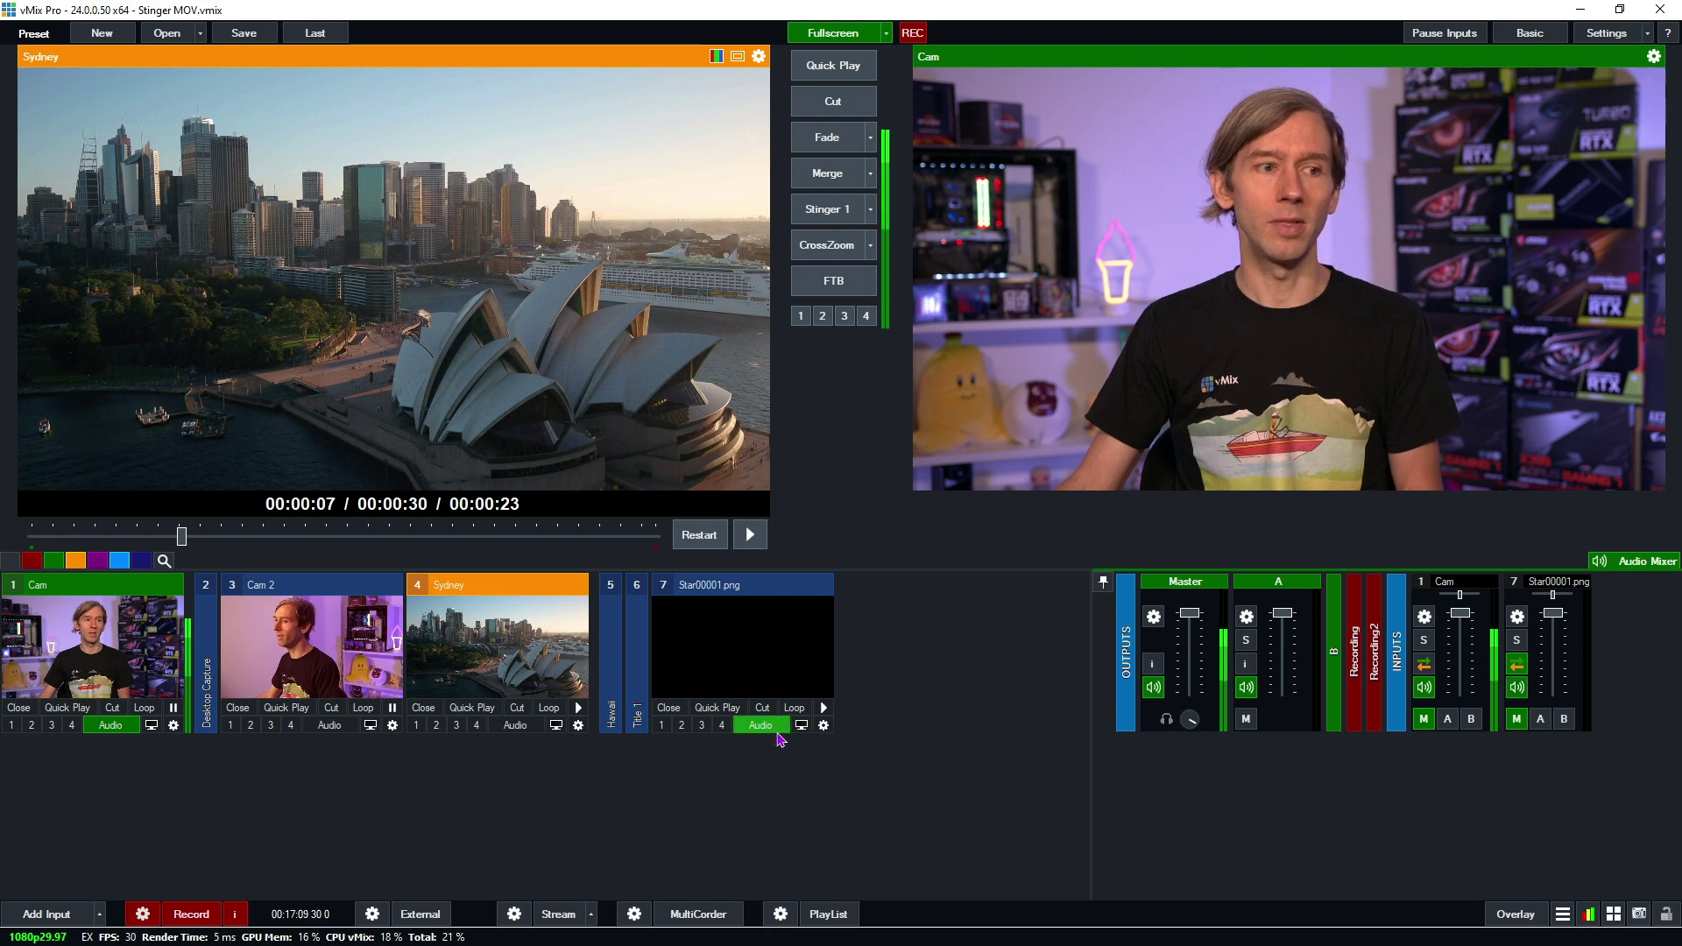
click(770, 728)
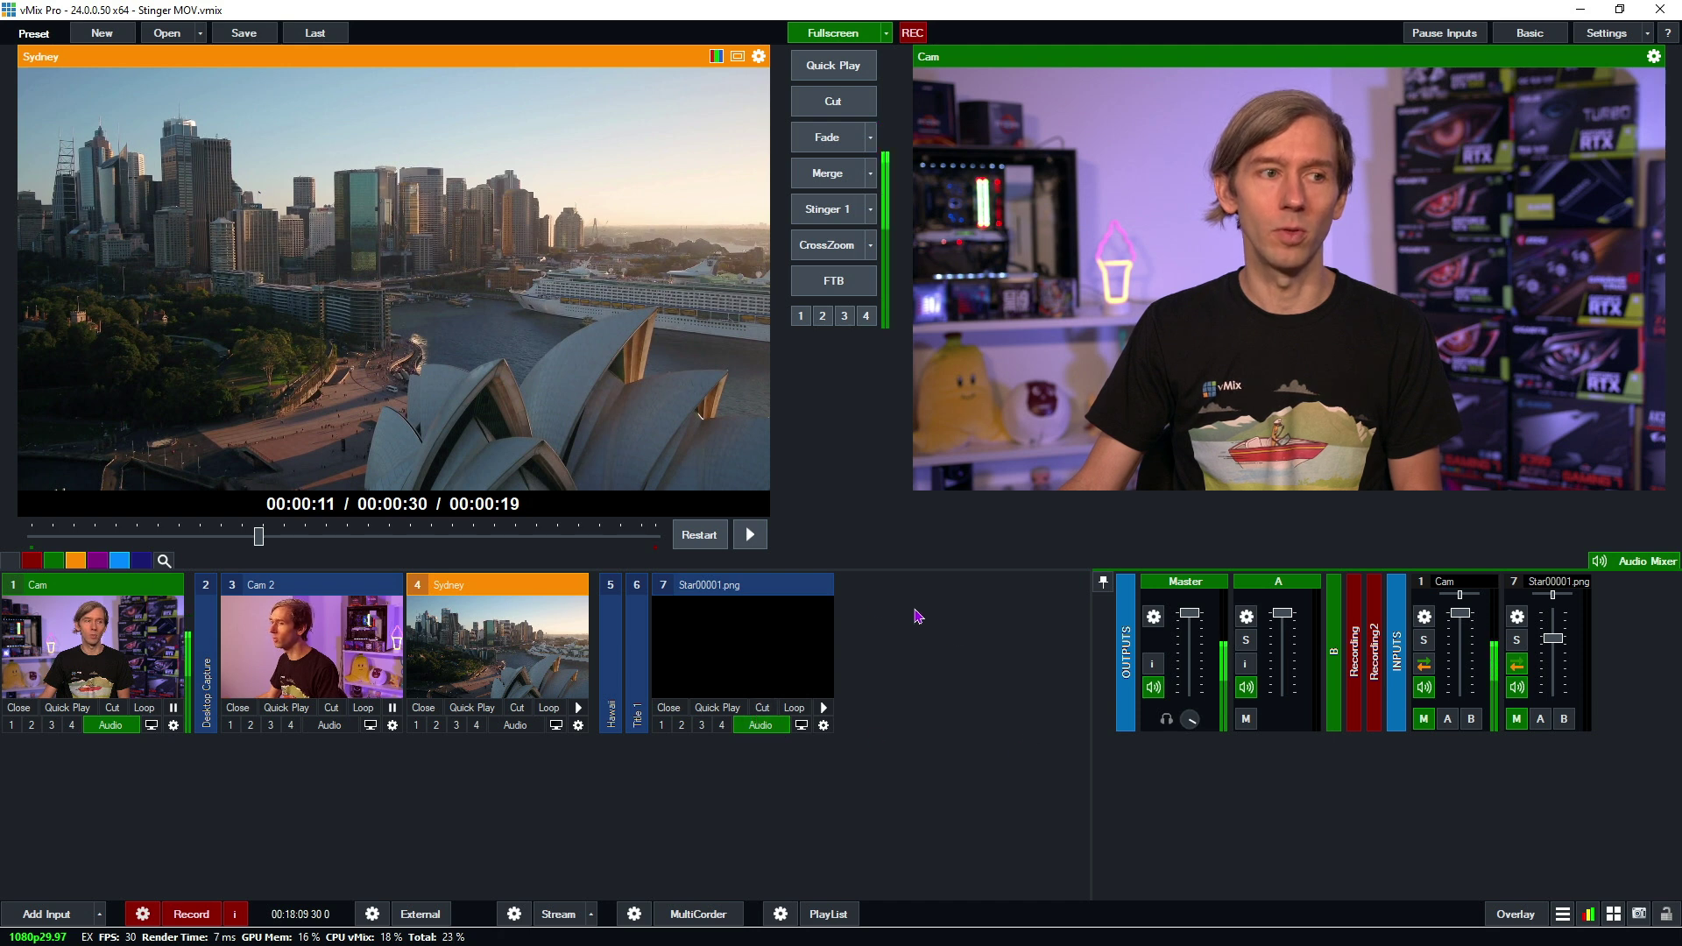
Step: Play the Stinger 1 transition with sound to switch the output from Cam to Sydney, and run it once more
click(838, 215)
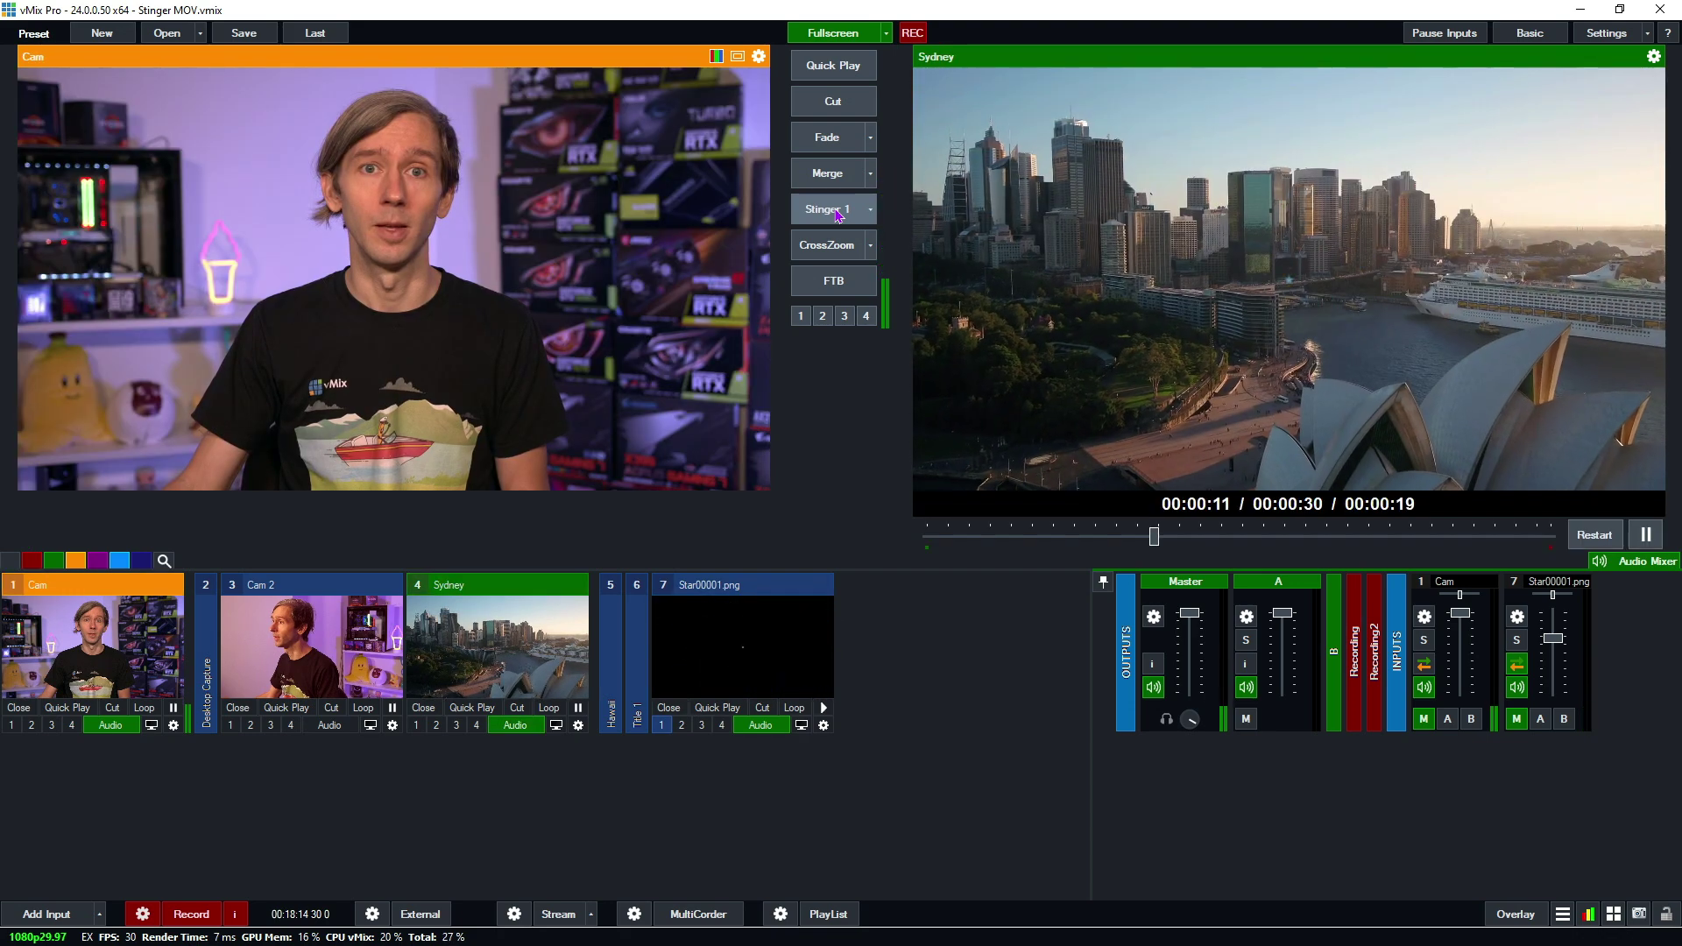
click(838, 214)
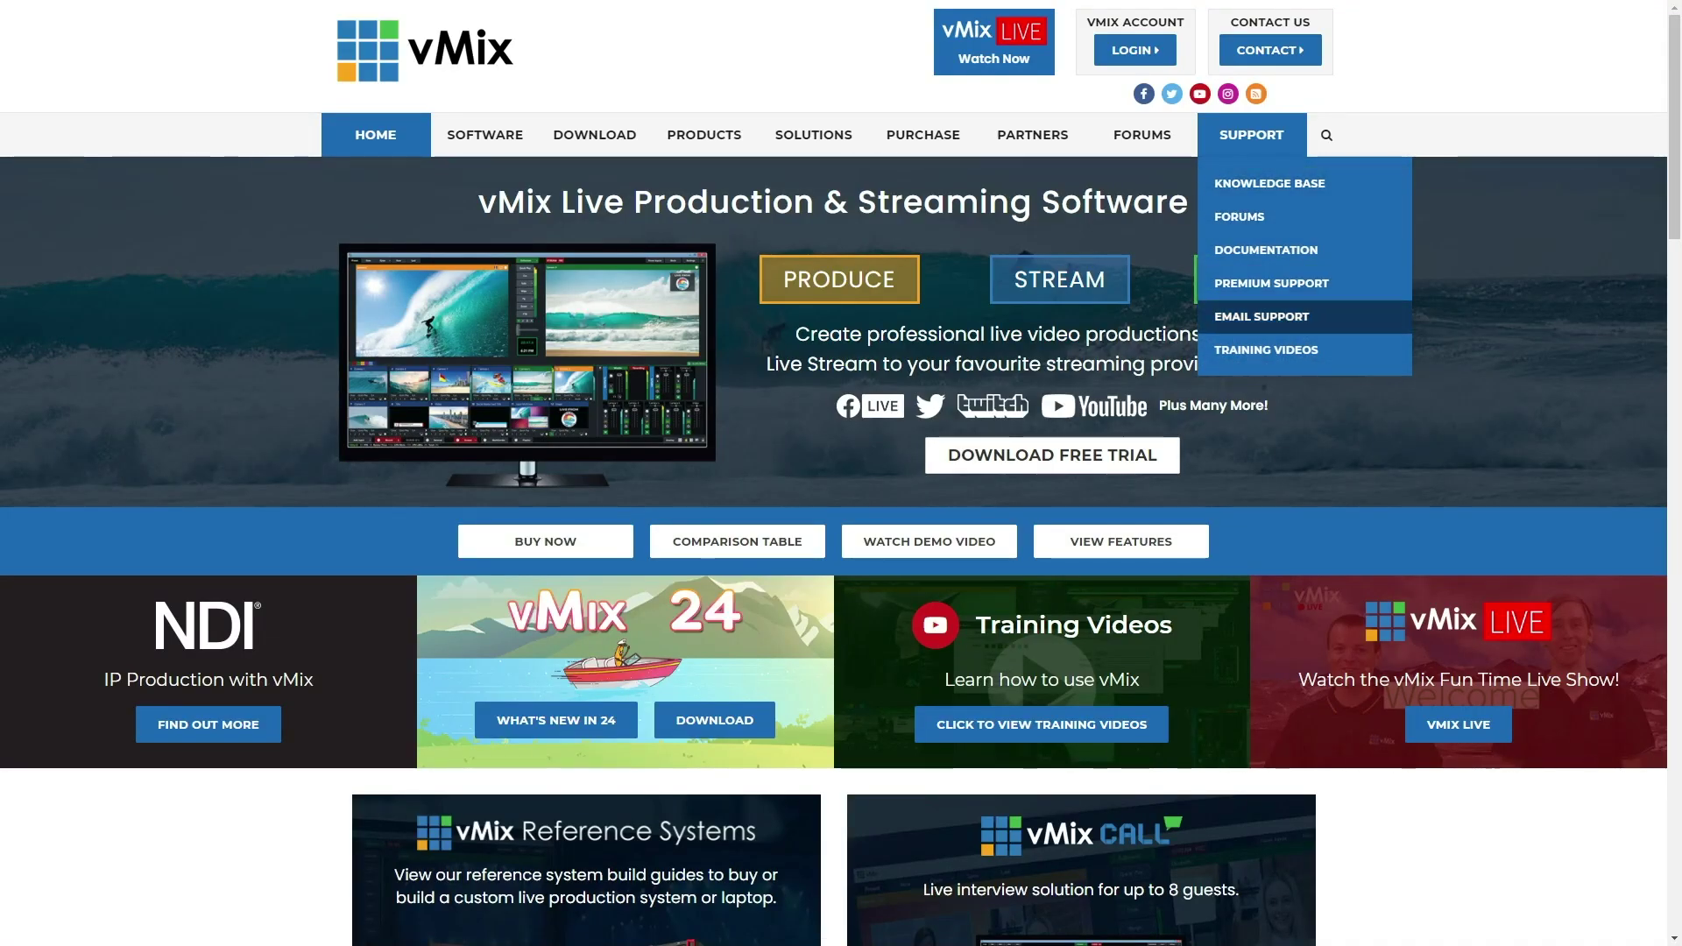
Step: On the vMix website, open the Email Support contact form, enter the full name and go to the subject field
click(1262, 316)
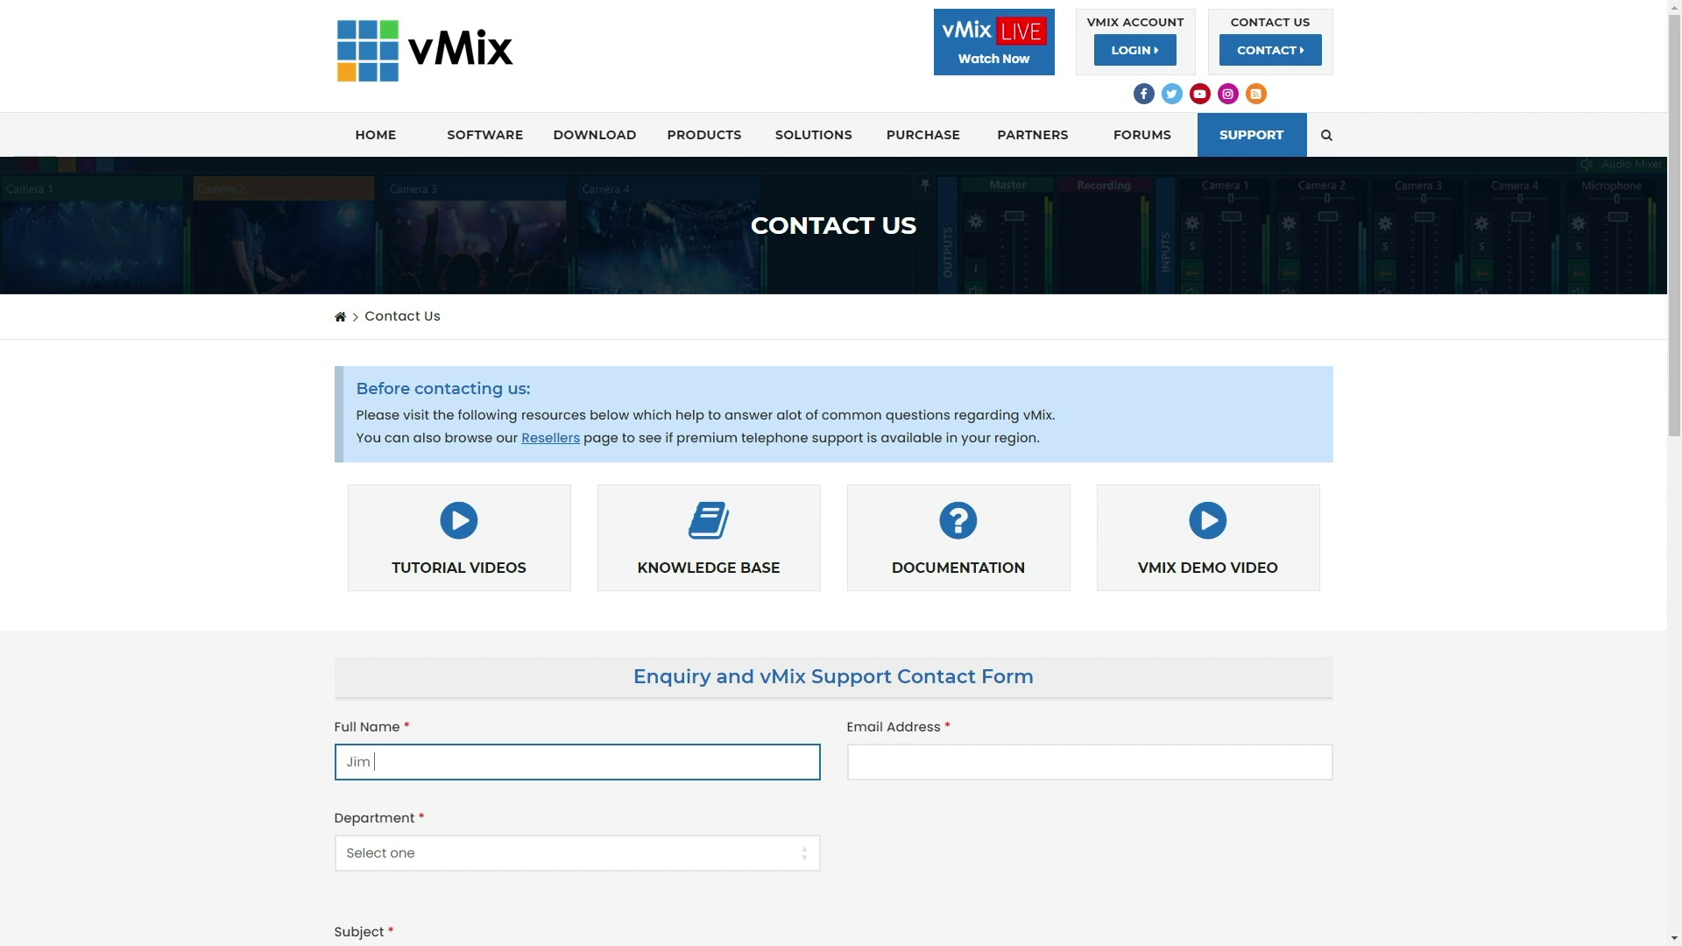
text(y)
scroll(841, 473, down, 4)
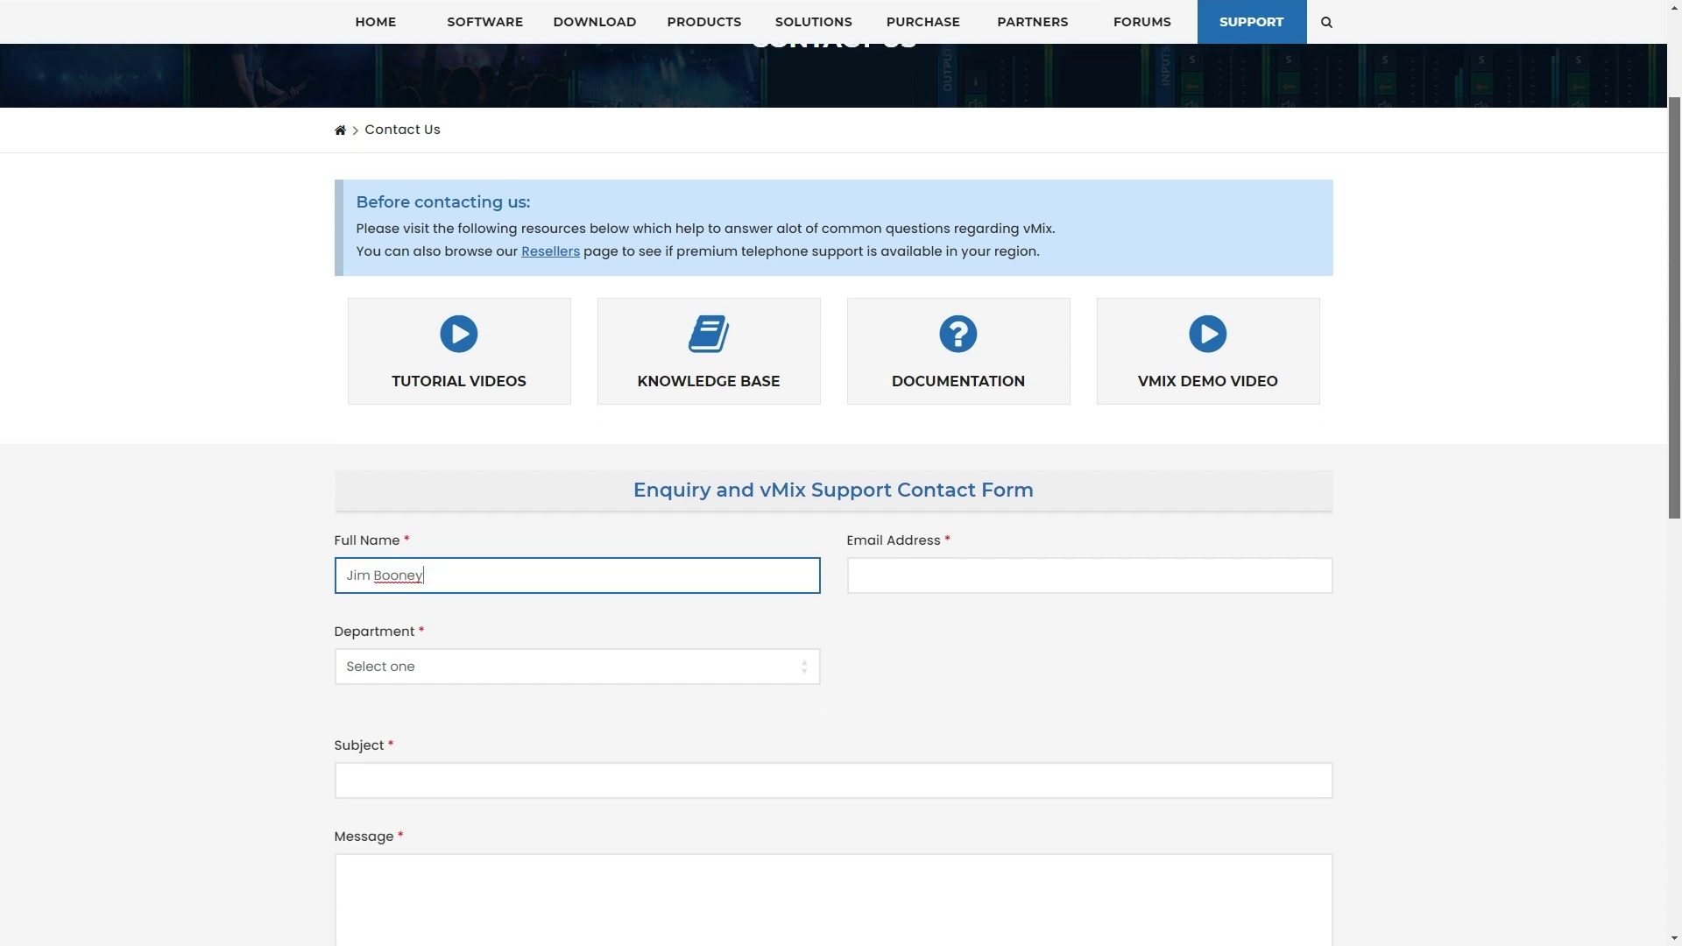
click(347, 613)
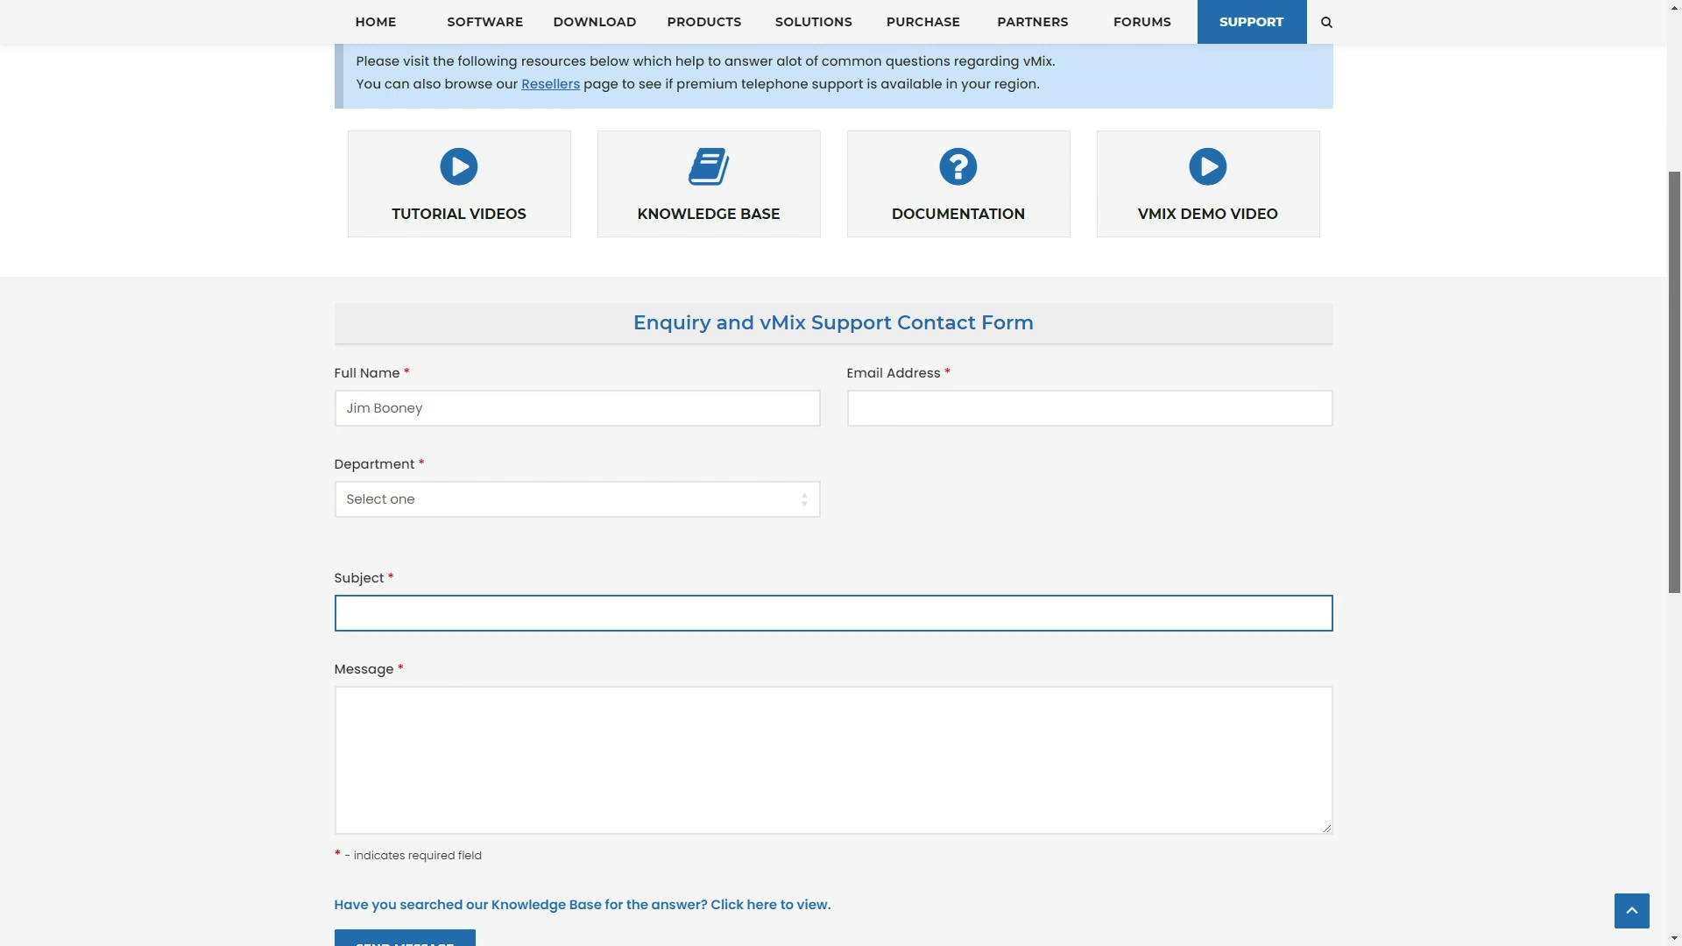